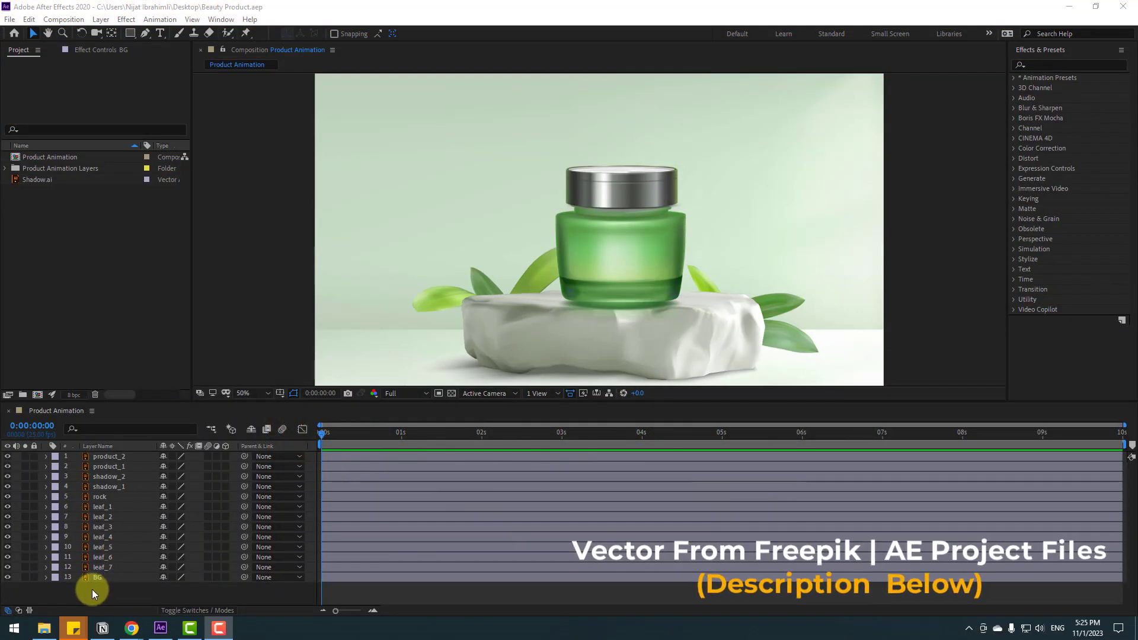
Pre-compose the rock, leaf_1 to leaf_7 and BG layers into a composition named BG, moving all attributes, and check its visibility.
left_click_drag(91, 589, 112, 497)
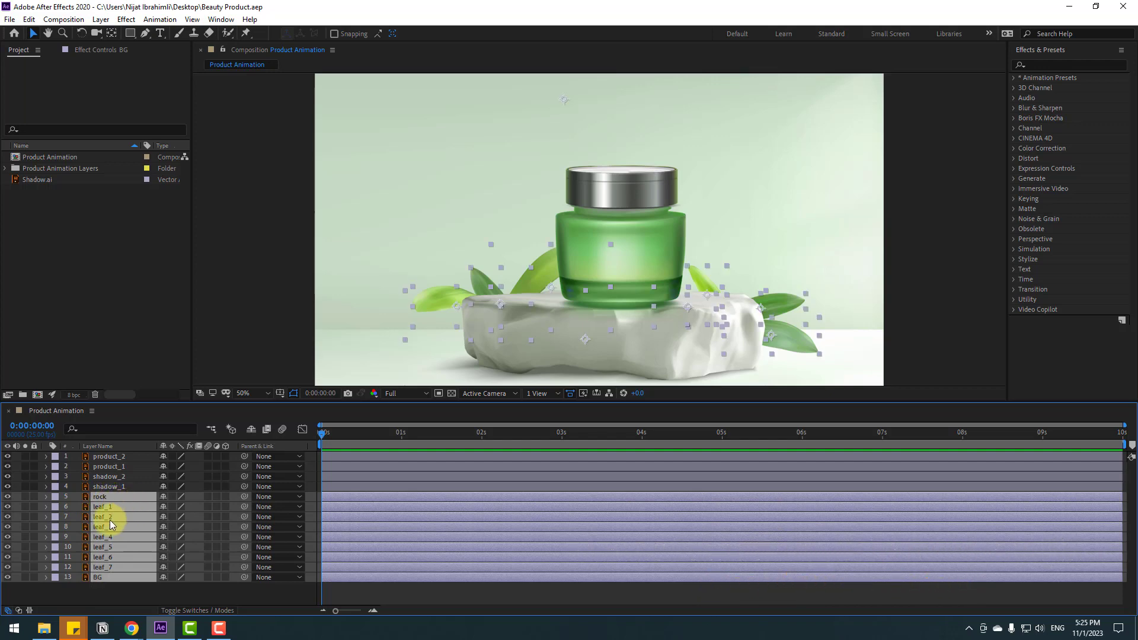
right_click(109, 516)
left_click(172, 446)
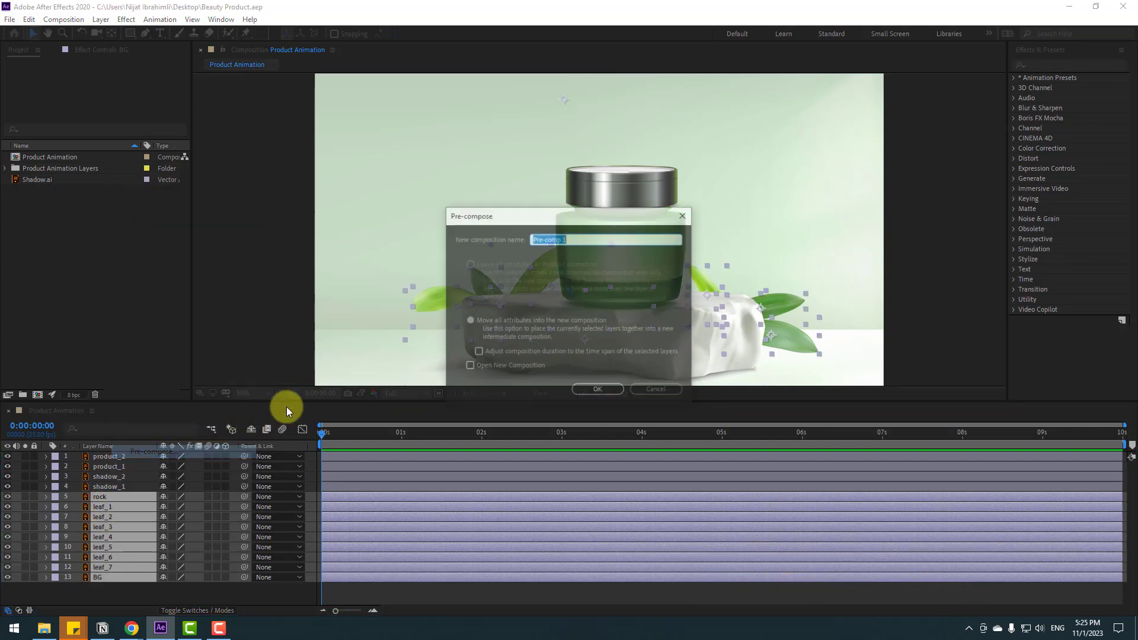
type("BG")
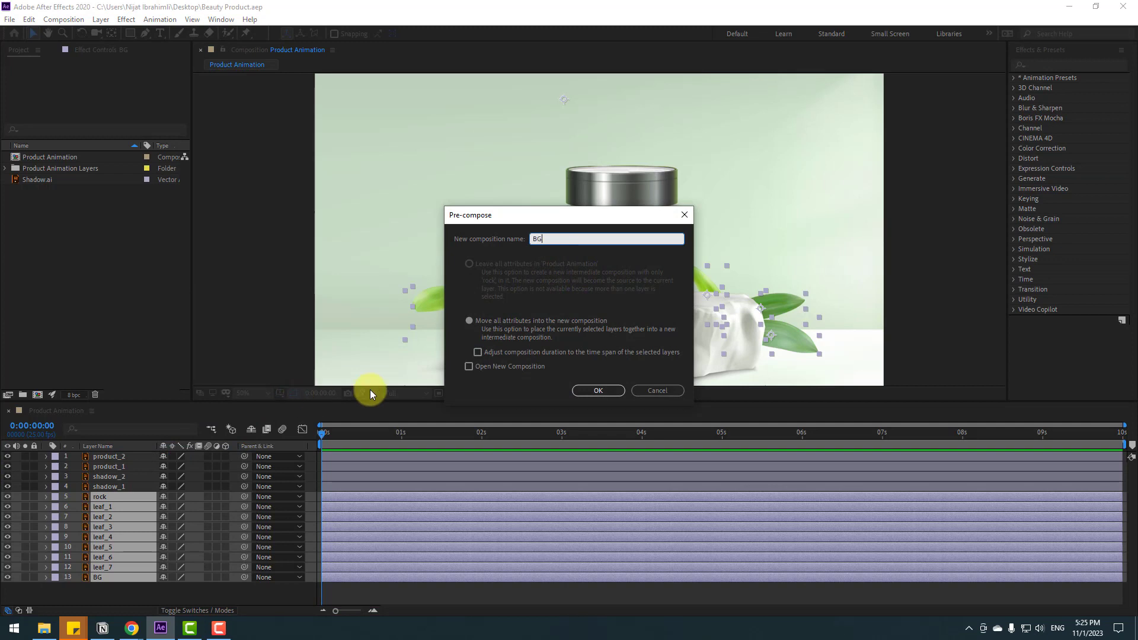
left_click(585, 390)
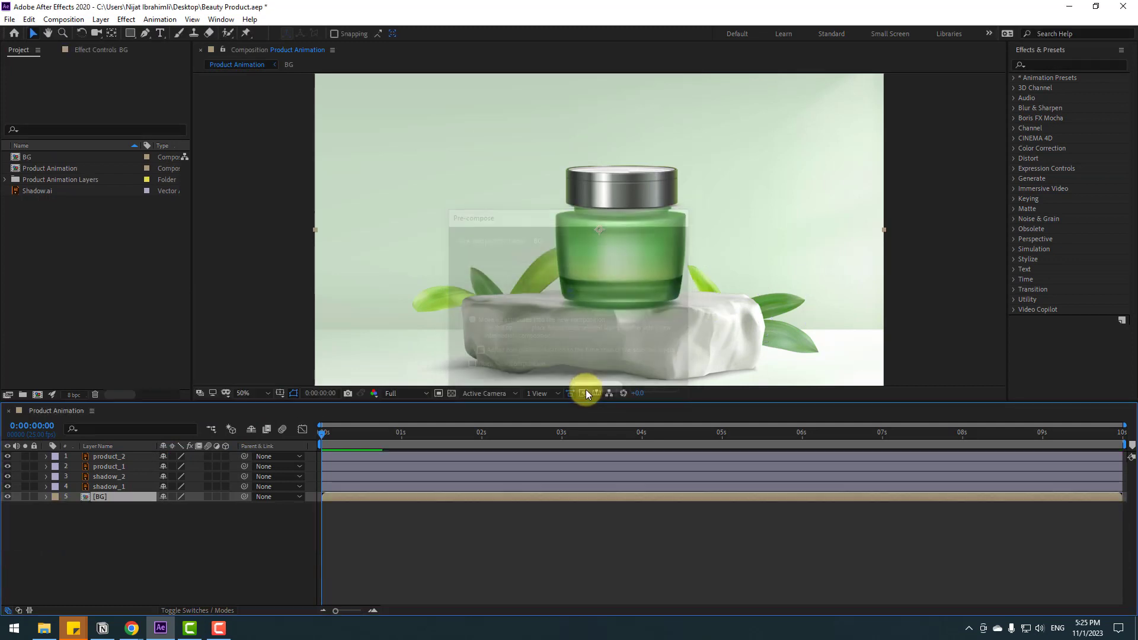
left_click(9, 496)
left_click(9, 496)
left_click(115, 531)
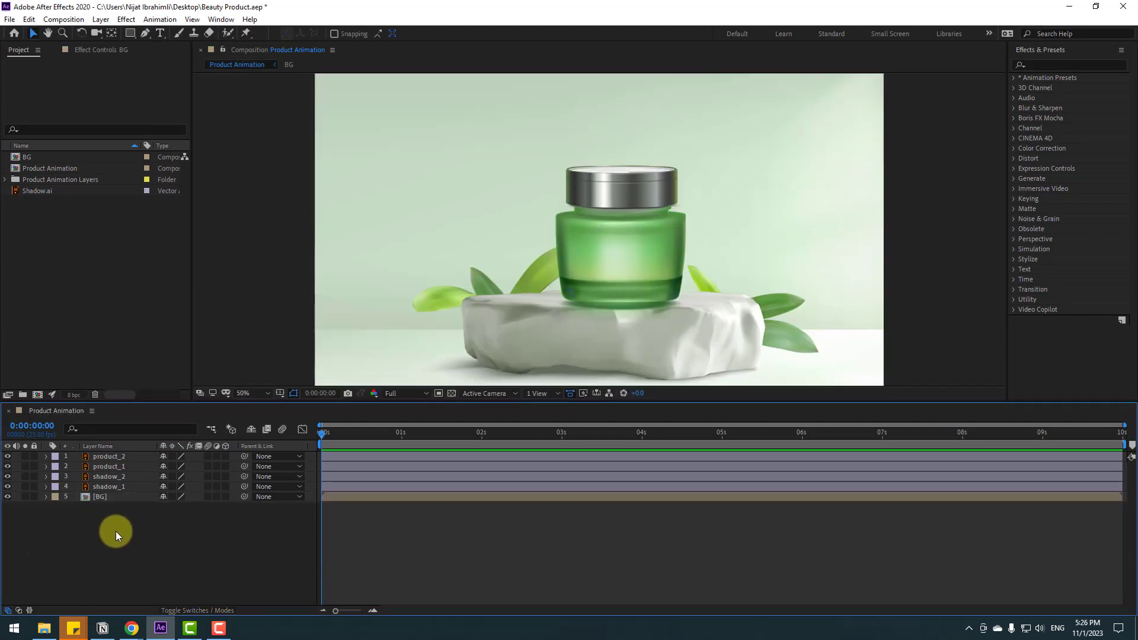
Add a null object, centre its anchor point and move it onto the middle of the green jar.
right_click(112, 529)
mouse_move(221, 401)
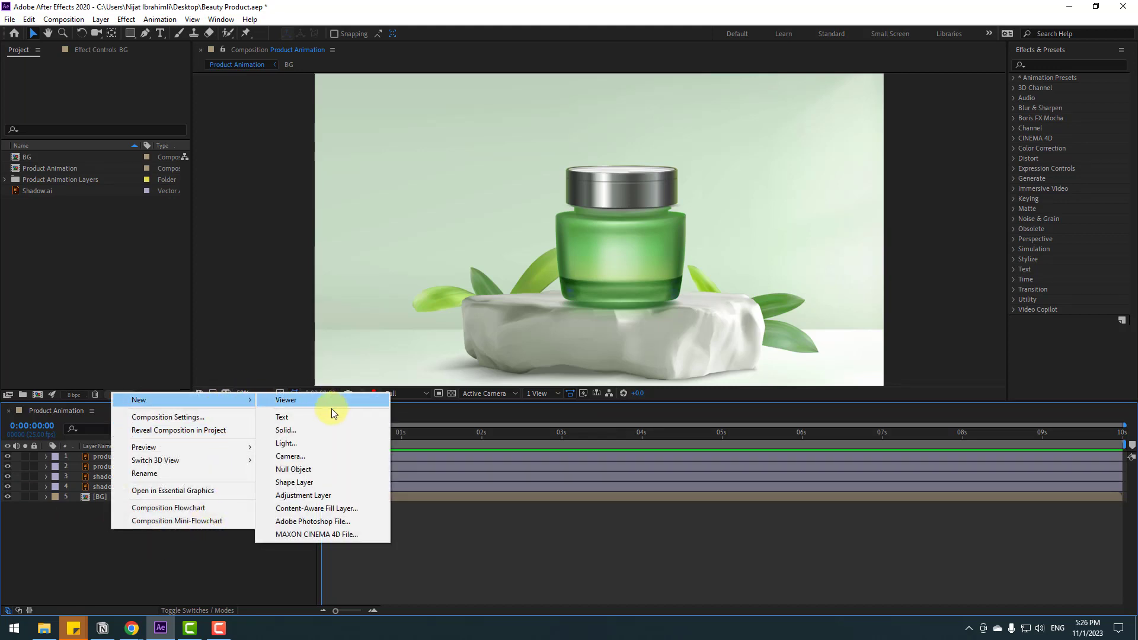
left_click(293, 468)
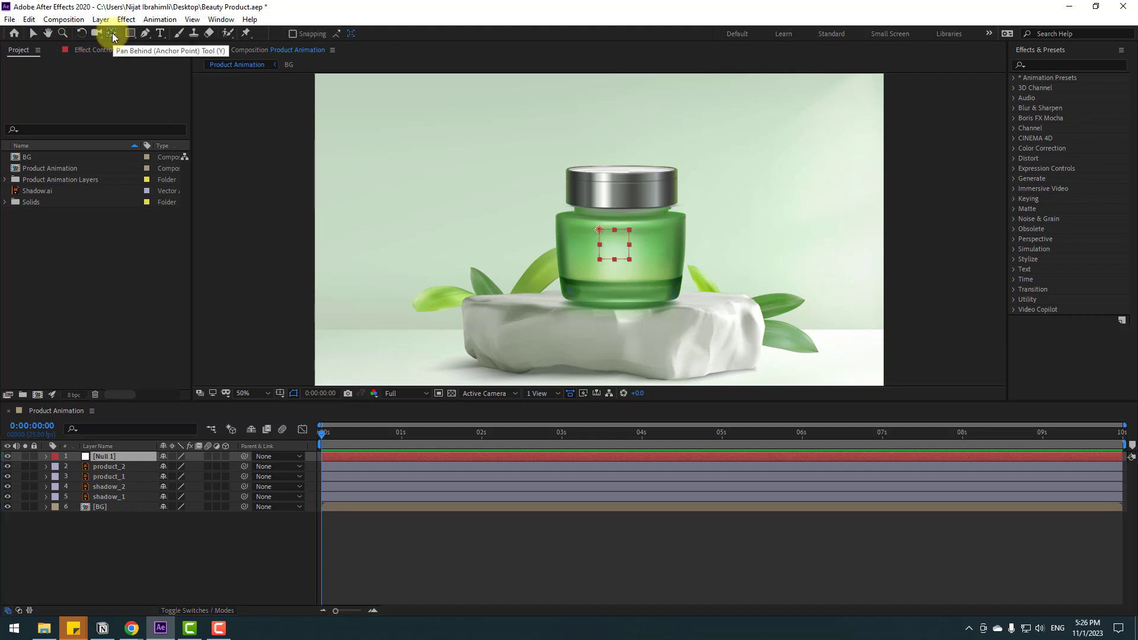
left_click(104, 457)
key("ctrl+alt+Home")
left_click_drag(621, 250, 633, 261)
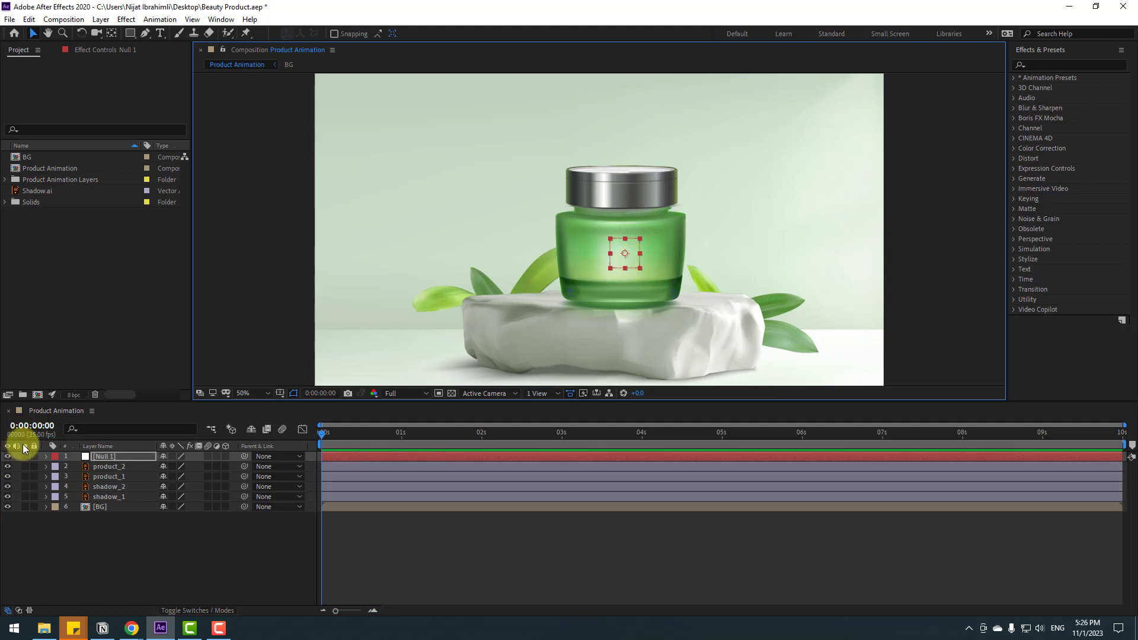
Parent the product_2 and product_1 layers to the Null 1 layer.
left_click(115, 467)
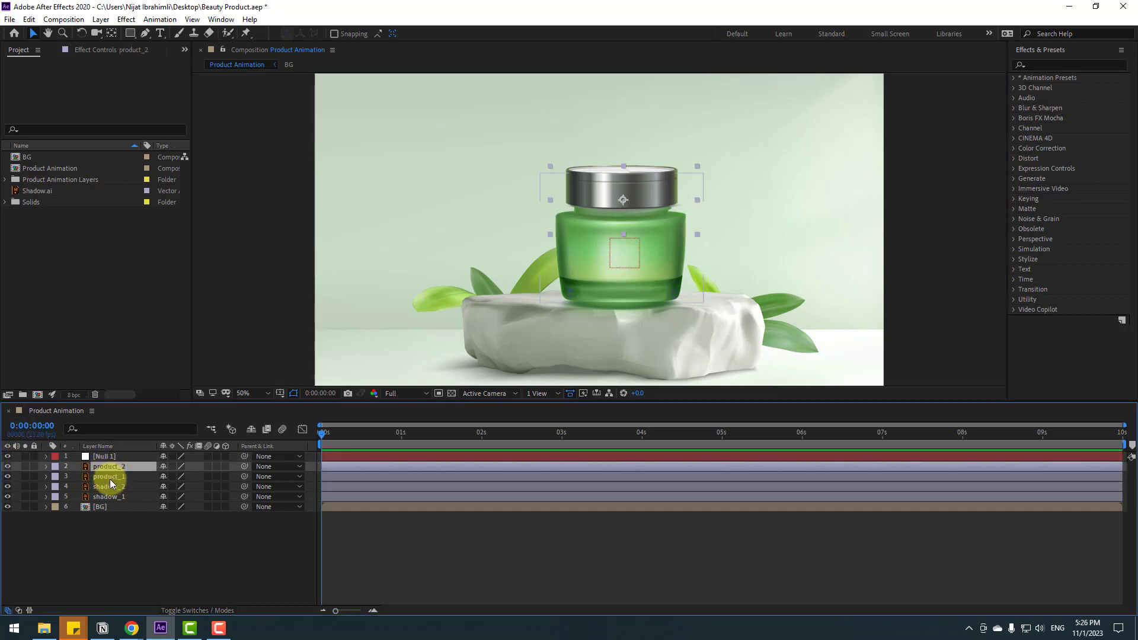
left_click(108, 476, "shift")
left_click_drag(243, 468, 100, 454)
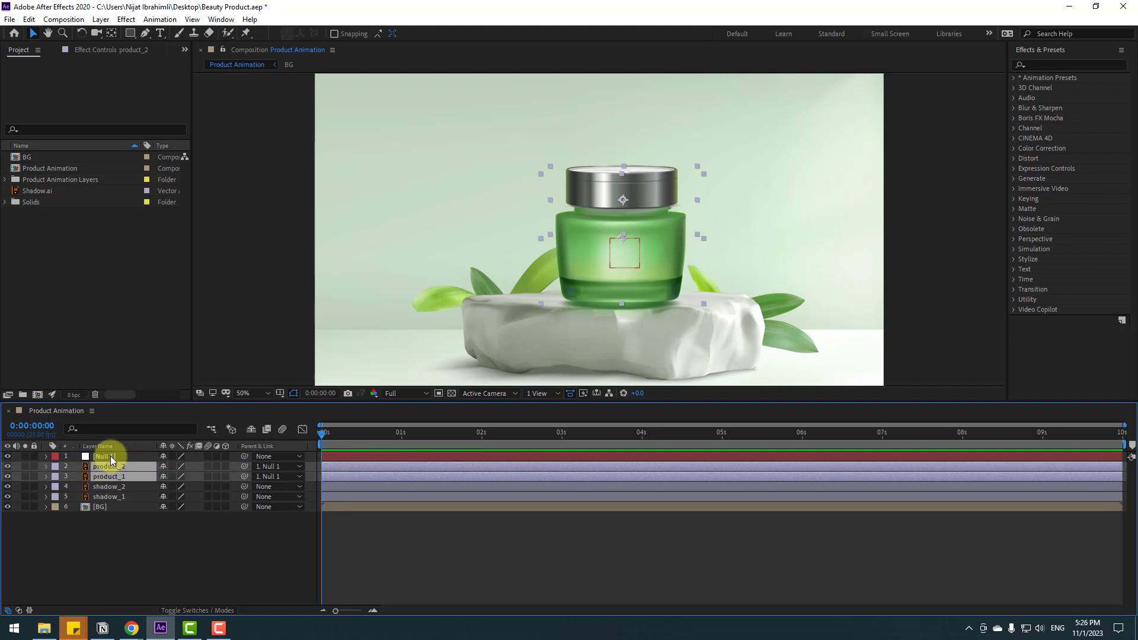
Keyframe Null 1's Position at 0:00:00:00, and raise it to a Y position of 534 at 0:00:00:10.
left_click(111, 457)
key("p")
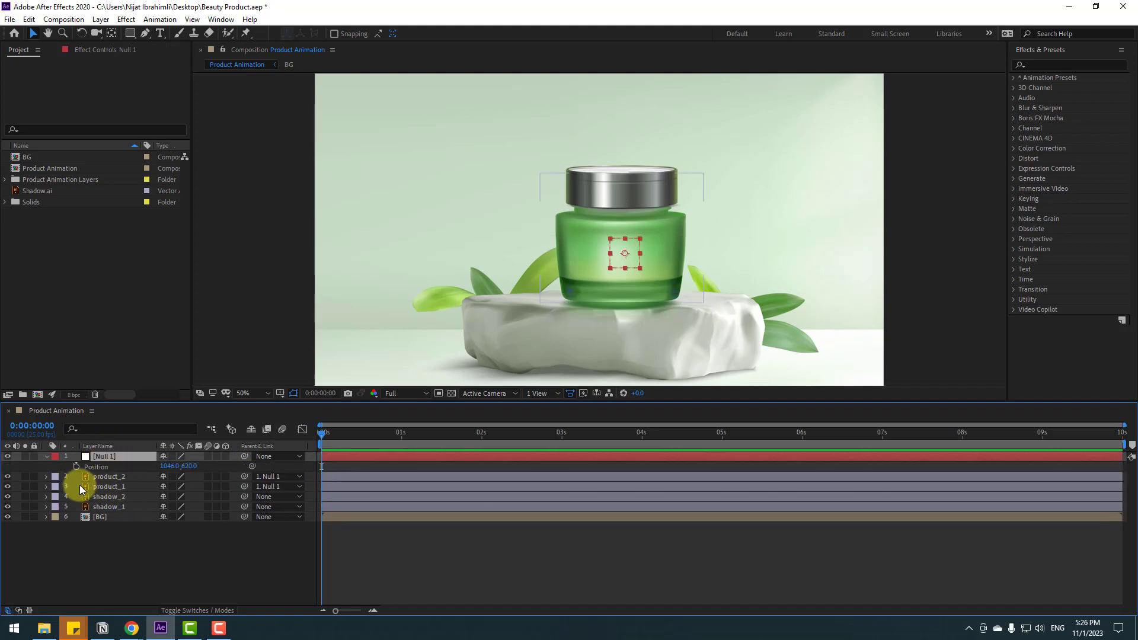
left_click(76, 466)
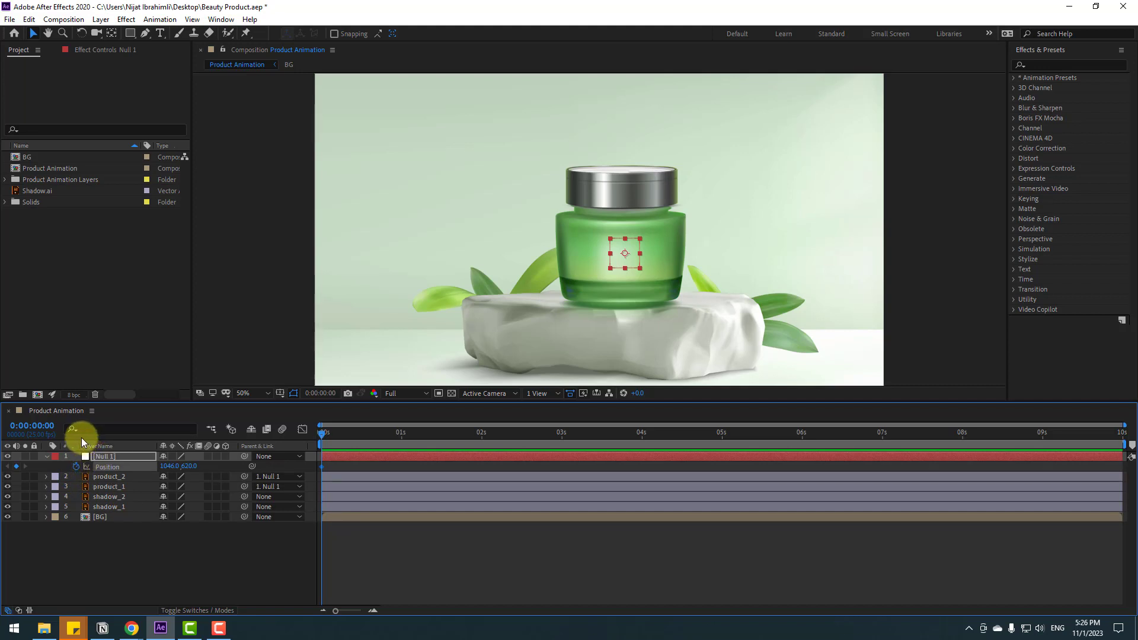
key("shift+Page_Down")
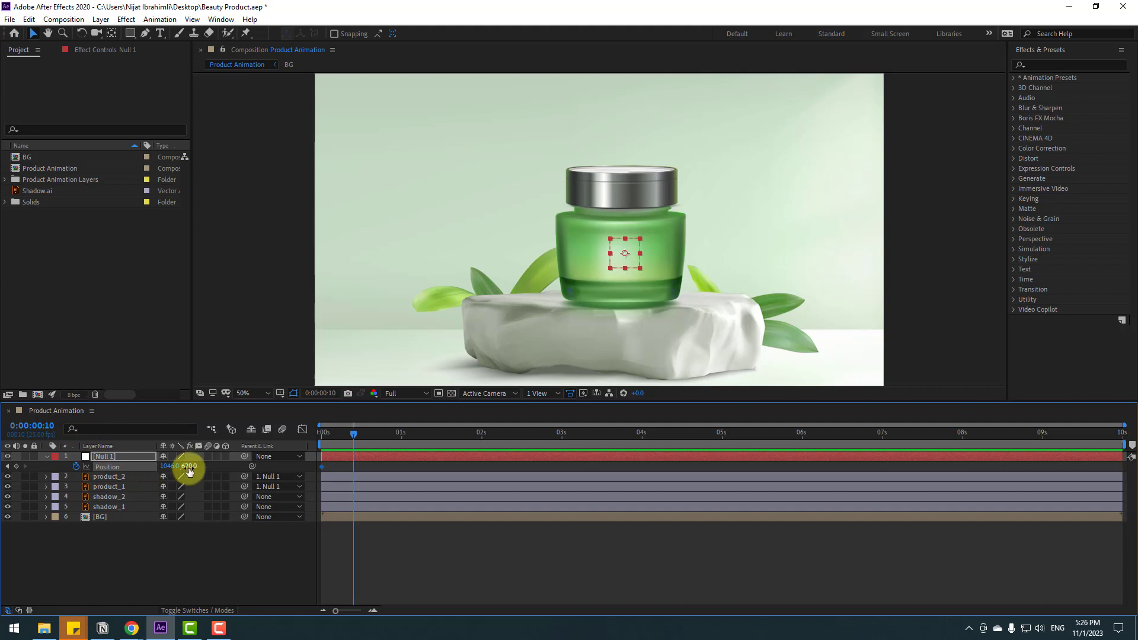
left_click_drag(190, 466, 137, 474)
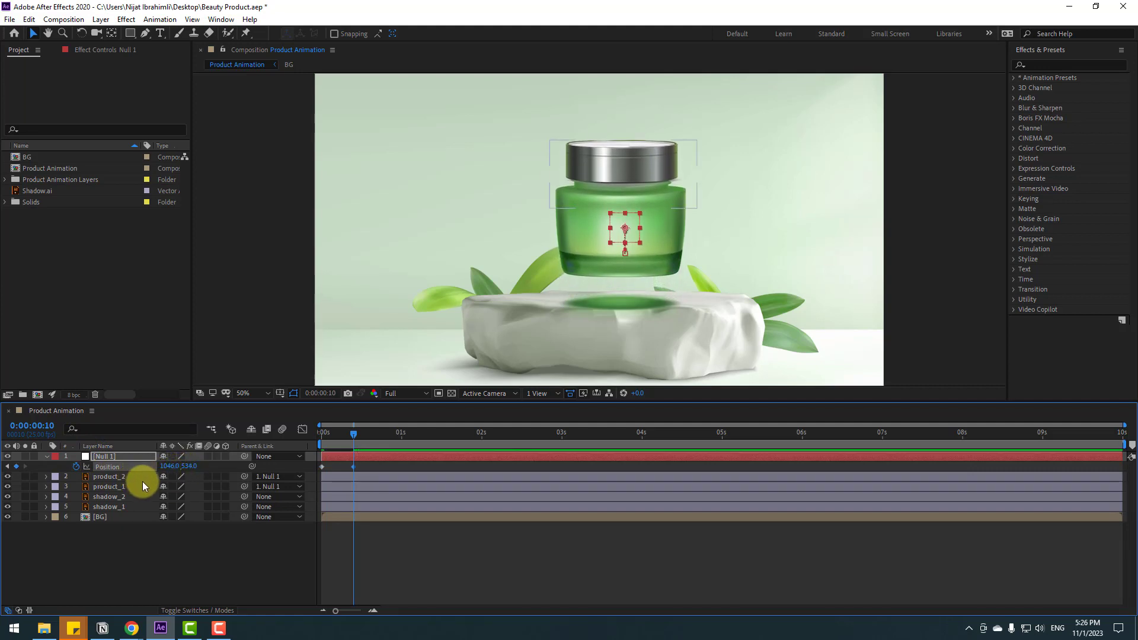
Copy Null 1's first Position keyframe to ten frames after the second, at 0:00:00:20.
left_click(322, 395)
type("+")
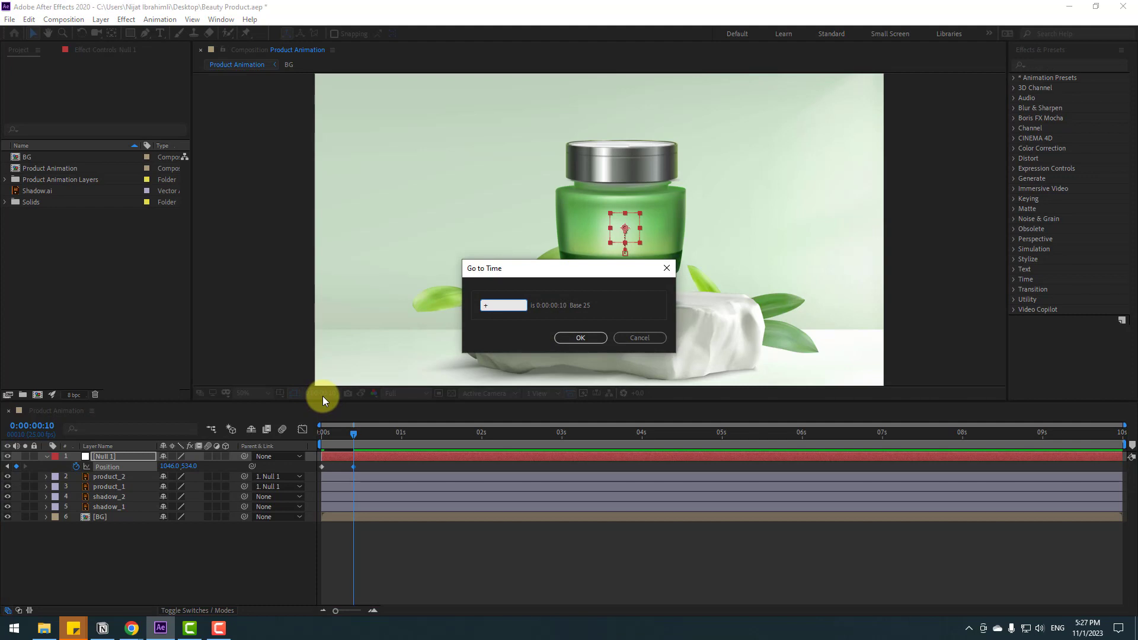
type("10")
left_click(575, 336)
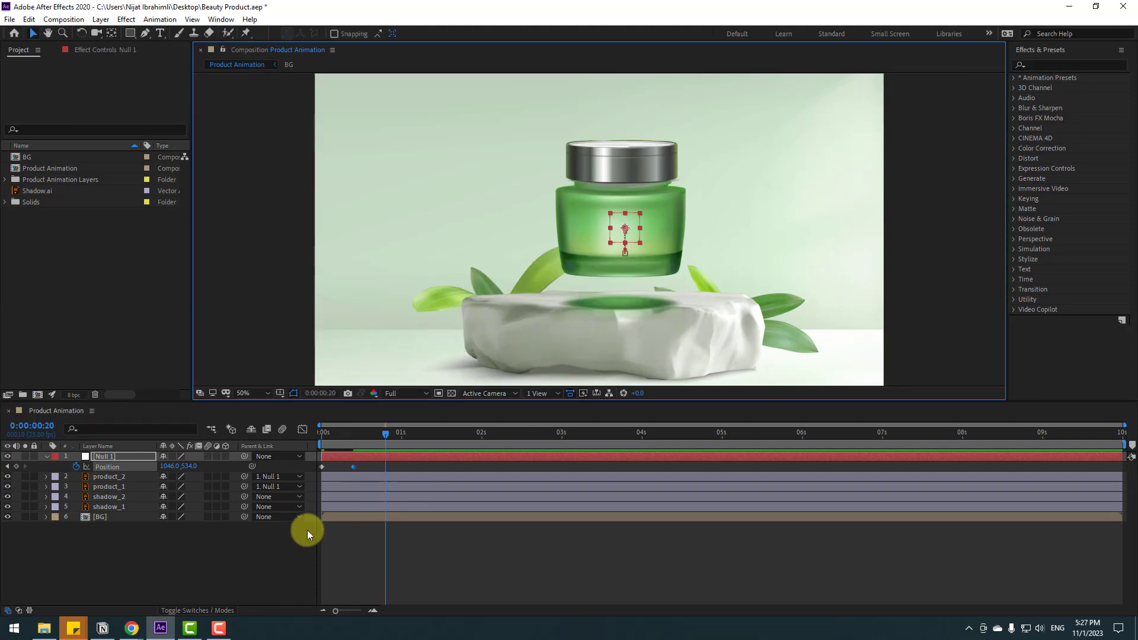
left_click(323, 466)
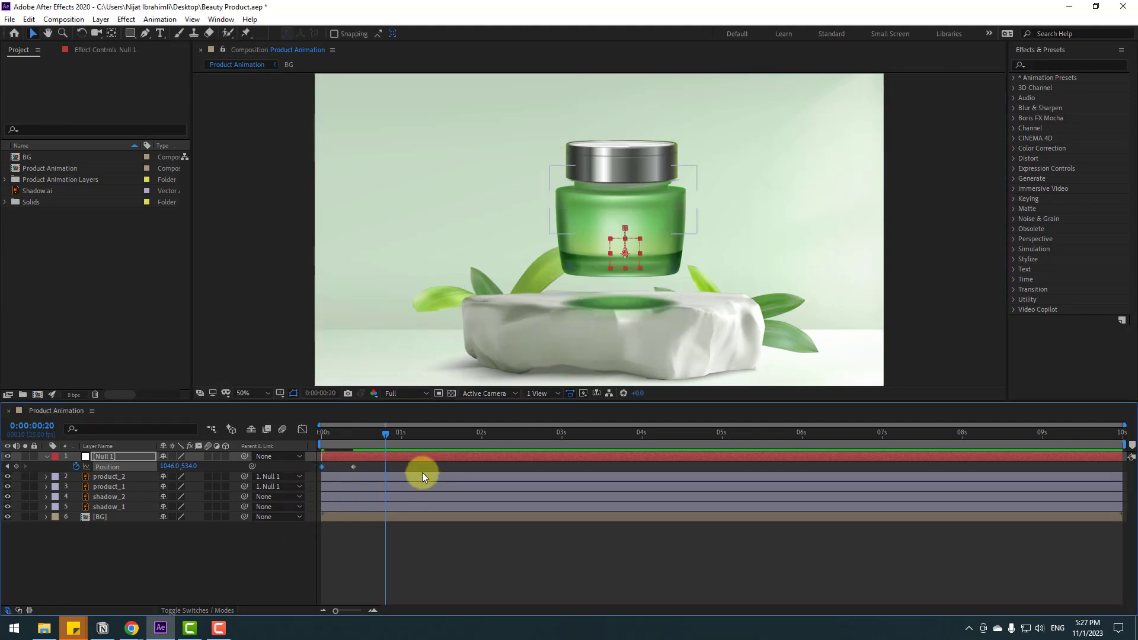
Apply Easy Ease to all three Position keyframes of Null 1.
right_click(322, 467)
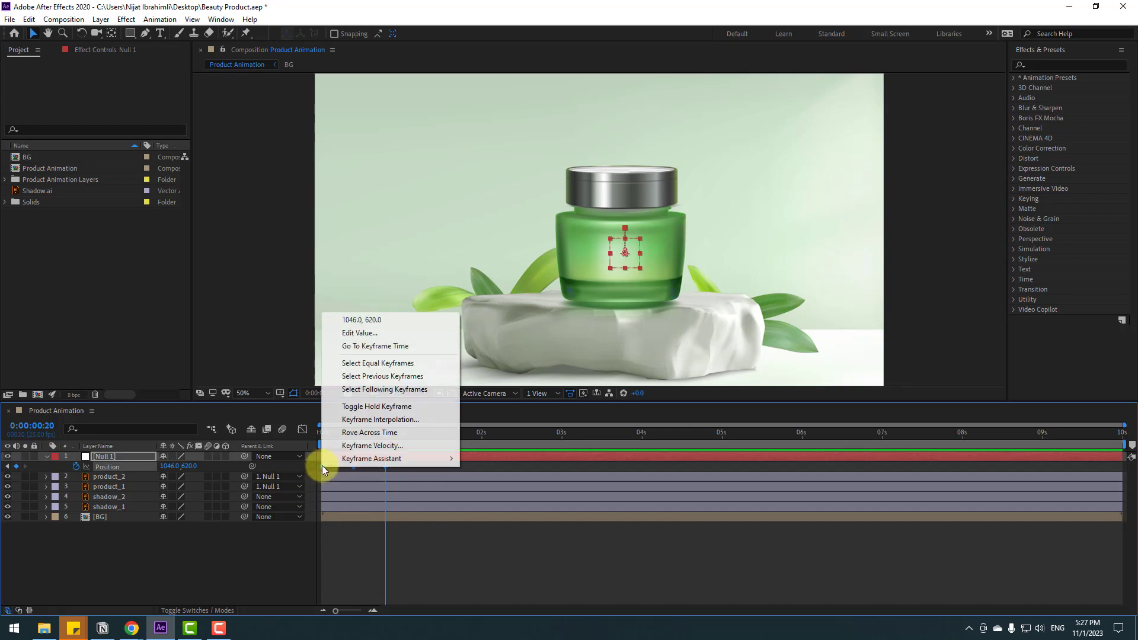
mouse_move(454, 460)
left_click(626, 498)
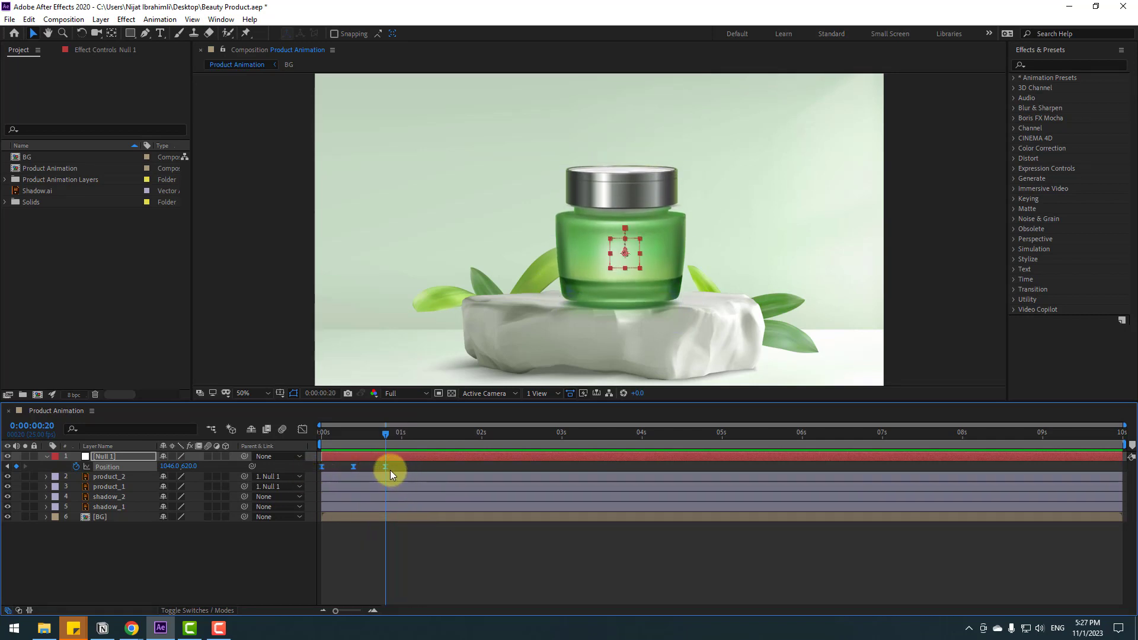
Stretch Null 1's Position keyframes to end at about 0:00:01:08, set the middle keyframe's Y position to 590.2, and preview the motion.
left_click_drag(385, 467, 425, 466)
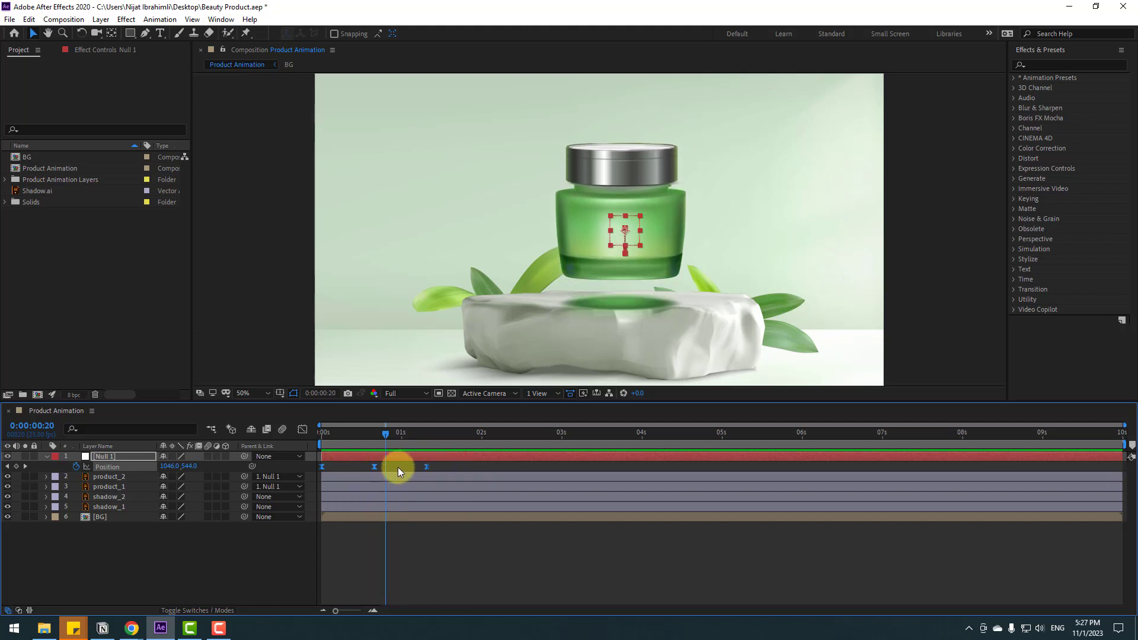
left_click(390, 467)
left_click(374, 467)
left_click_drag(384, 432, 376, 431)
left_click_drag(188, 466, 219, 461)
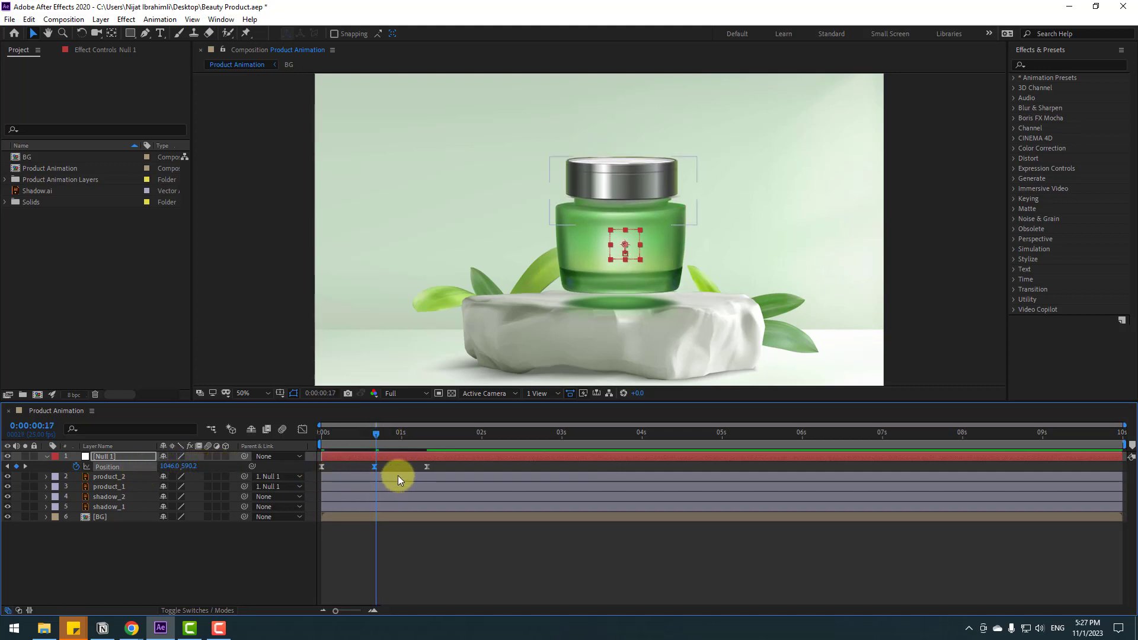
left_click(383, 479)
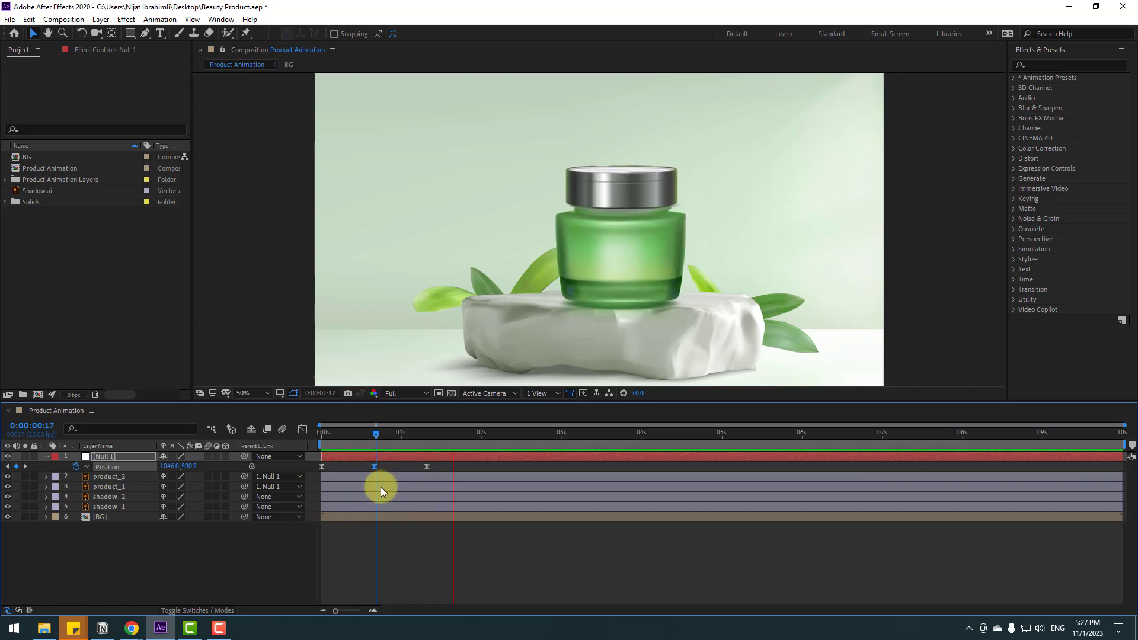
key("space")
Stretch Null 1's three Position keyframes further so the last falls at about 0:00:01:19, and preview from the start.
left_click_drag(442, 464, 307, 483)
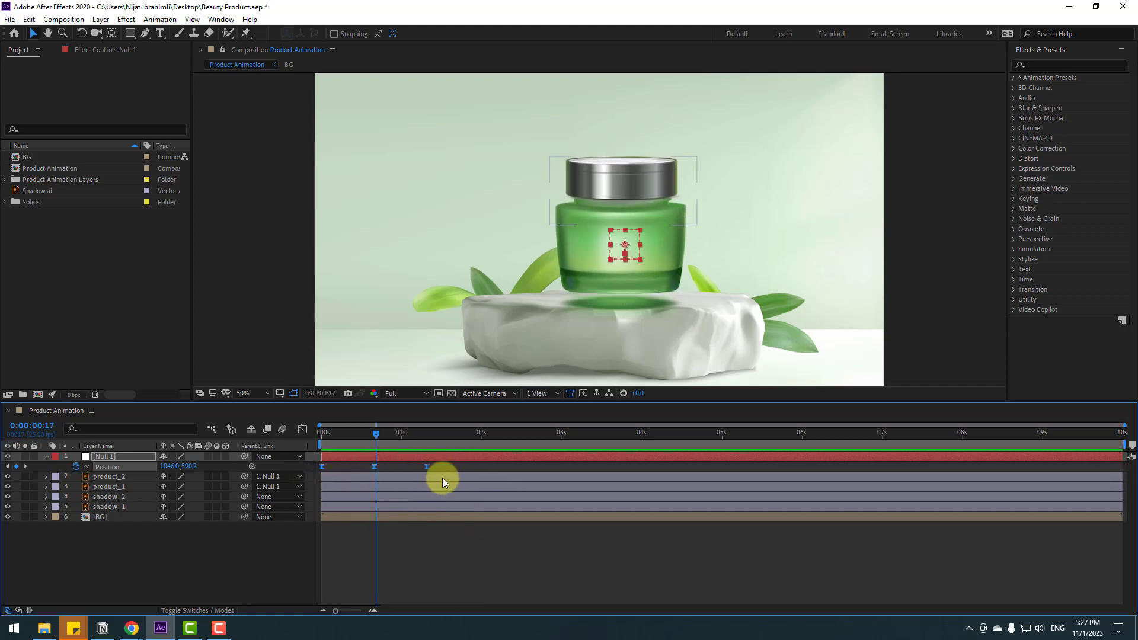
left_click_drag(426, 467, 462, 467)
key("space")
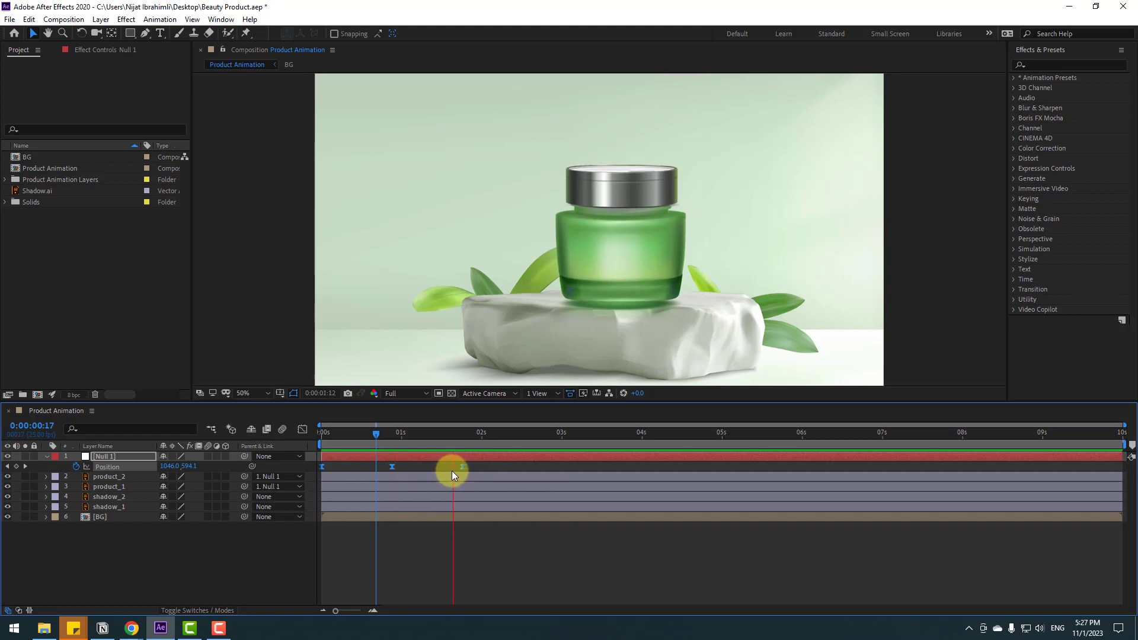
key("space")
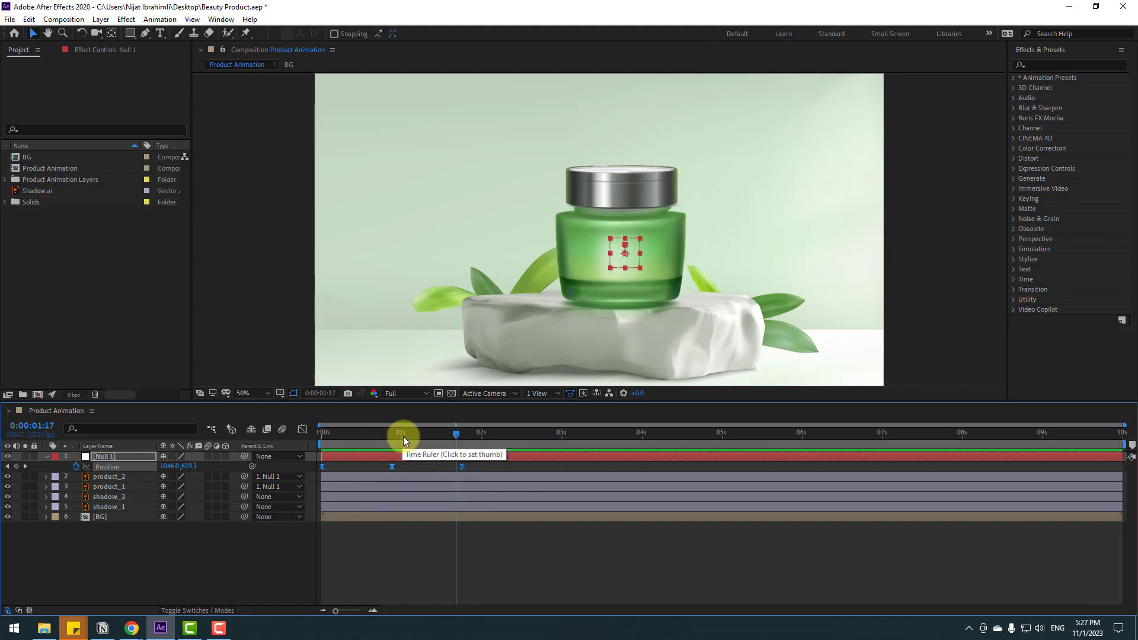
key("Home")
left_click(147, 557)
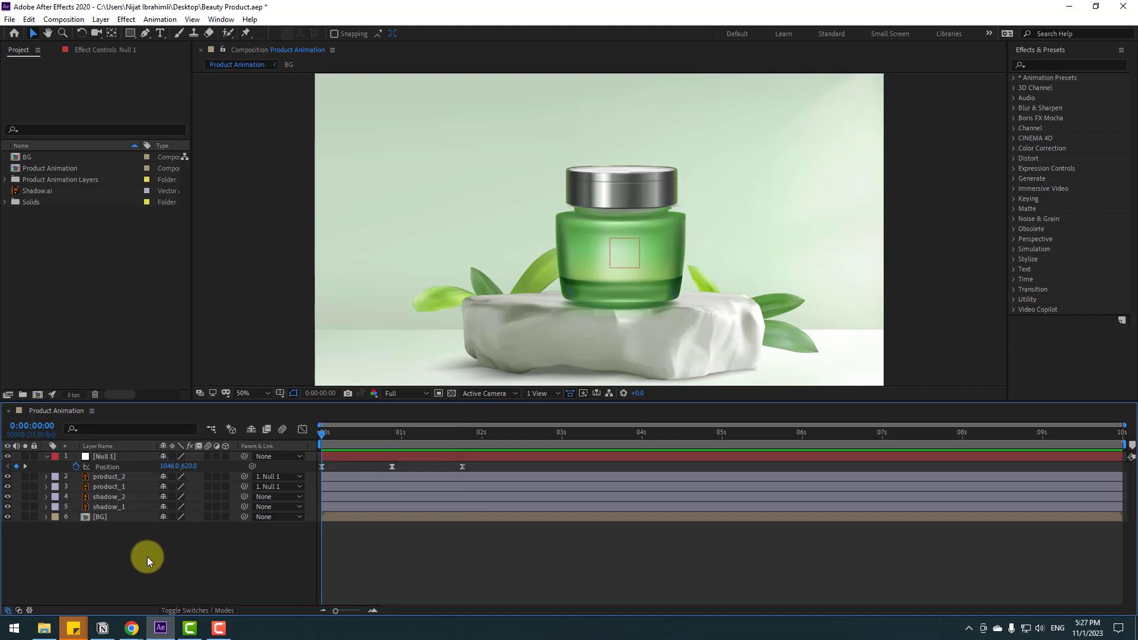
Add the expression loopOutDuration(type = "cycle", duration = 0) to Null 1's Position, preview the loop and collapse the layer's properties.
left_click(76, 467, "alt")
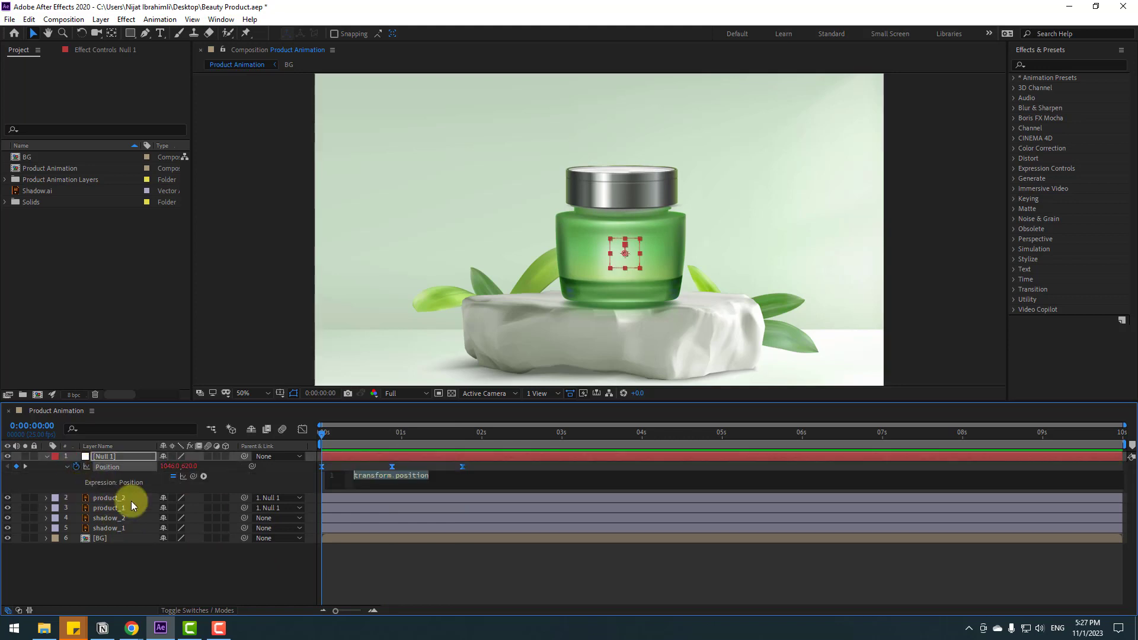
left_click(203, 476)
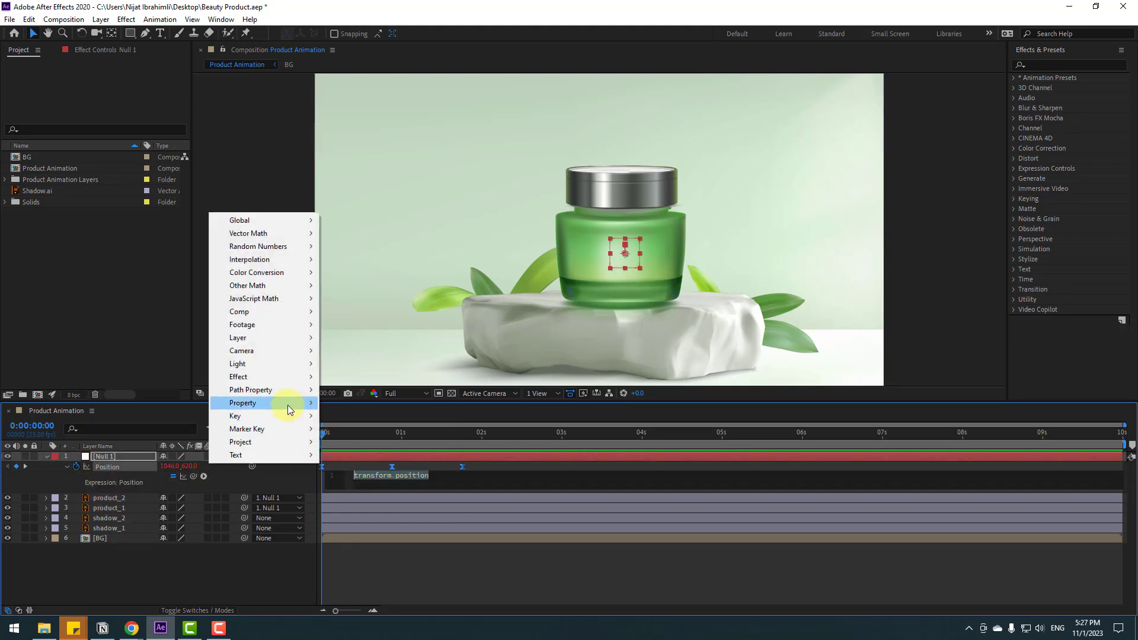
mouse_move(287, 404)
left_click(441, 287)
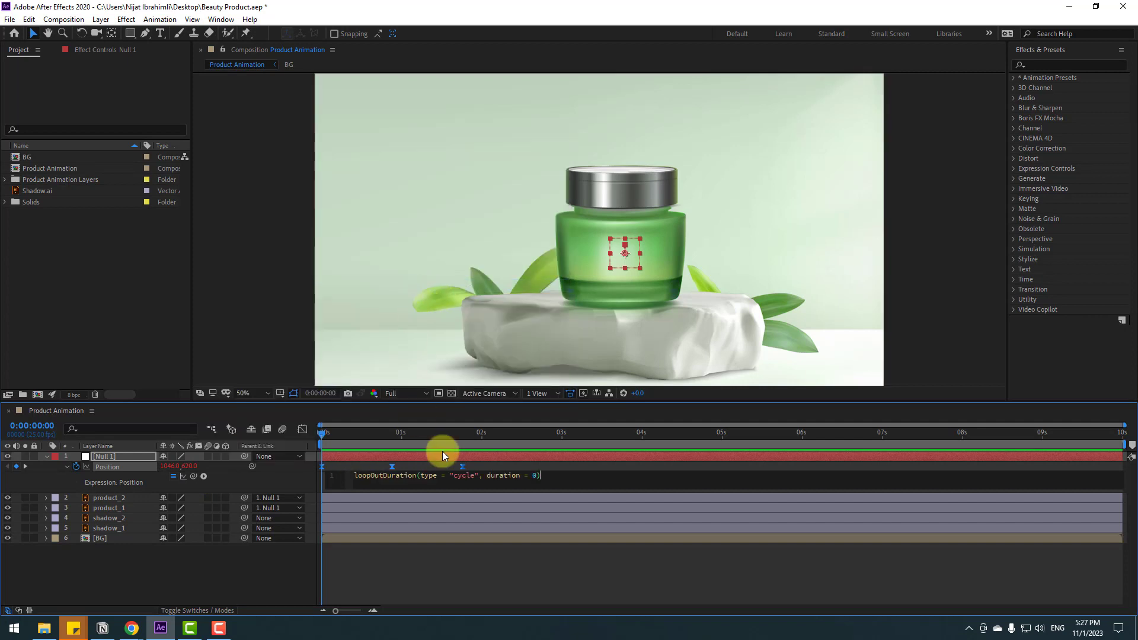
left_click(379, 575)
key("space")
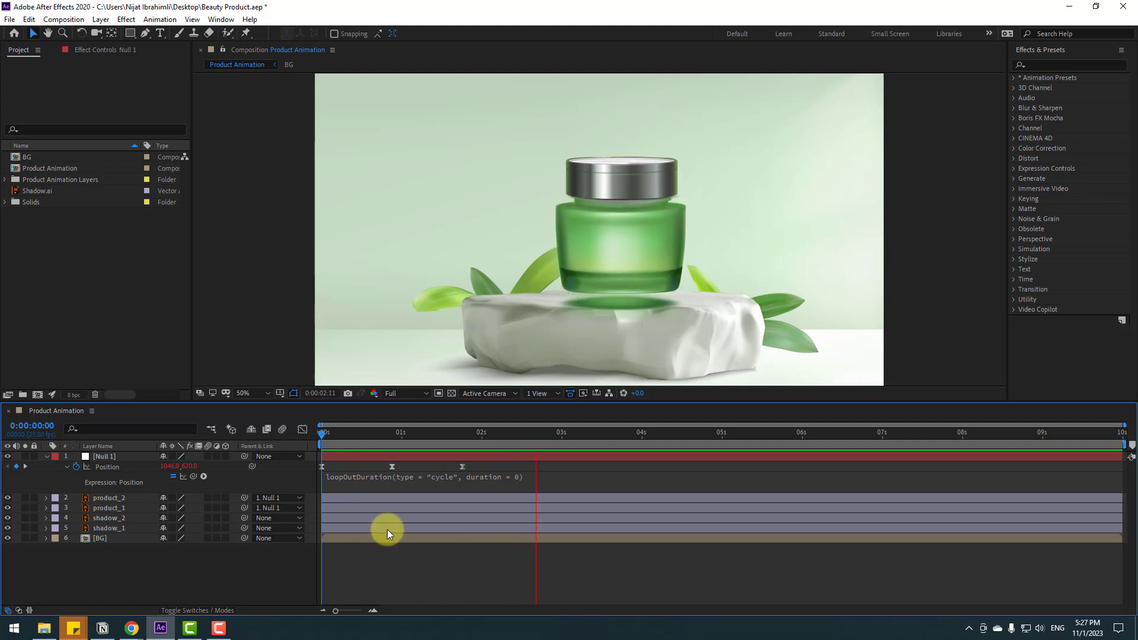
left_click(33, 471)
key("u")
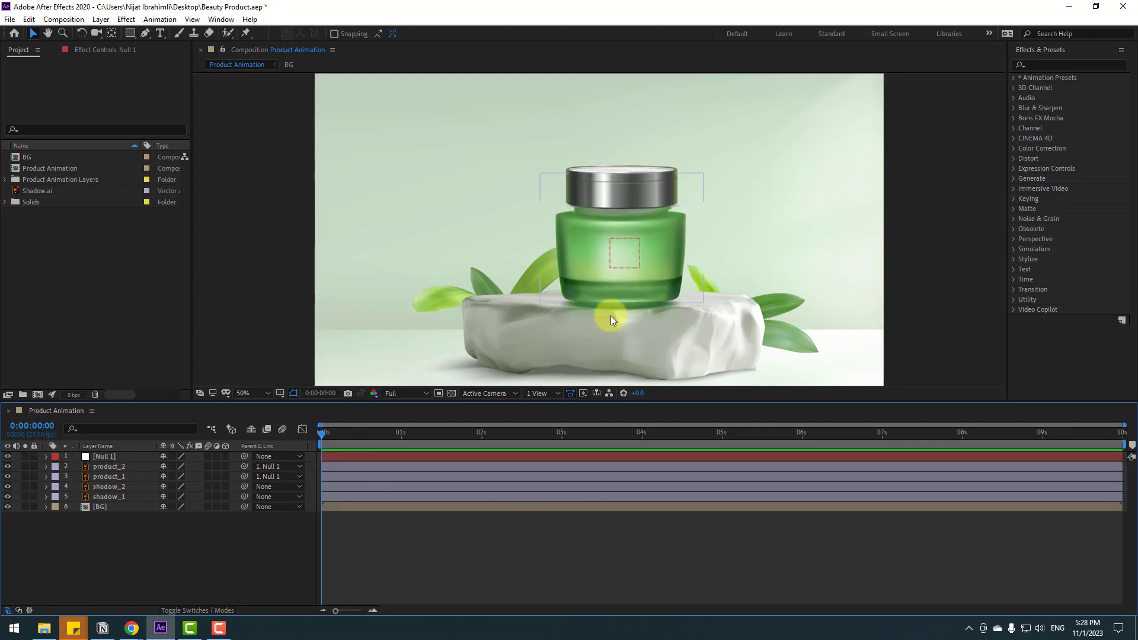
Examine the shadows under the jar by toggling the visibility of the shadow_2 and shadow_1 layers off and on.
scroll(611, 316, "up", 4)
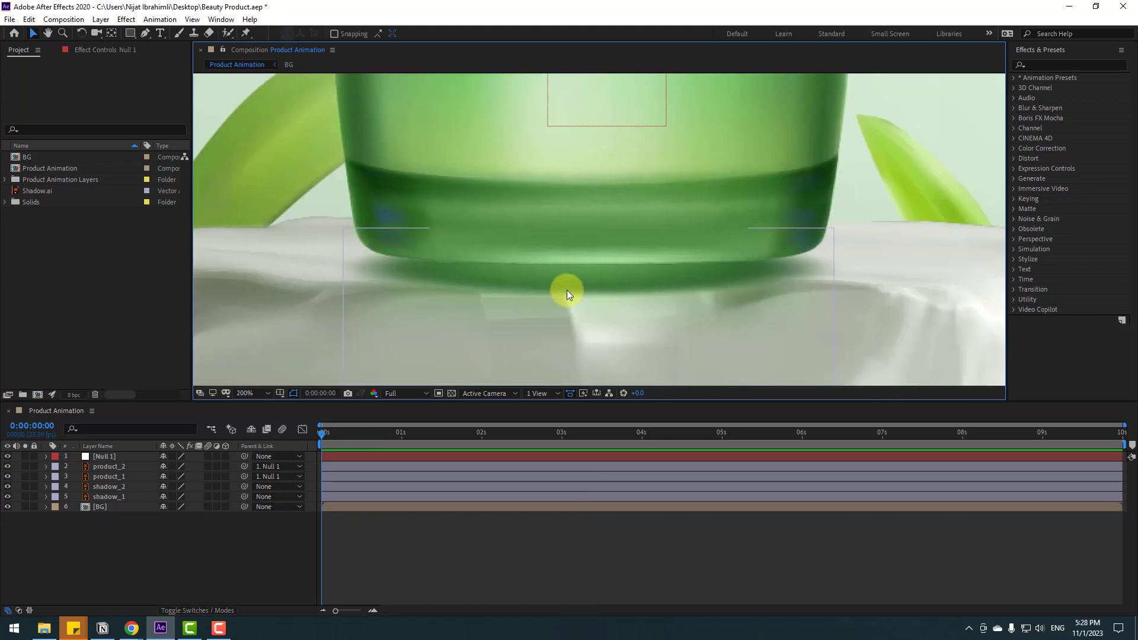
left_click(116, 487)
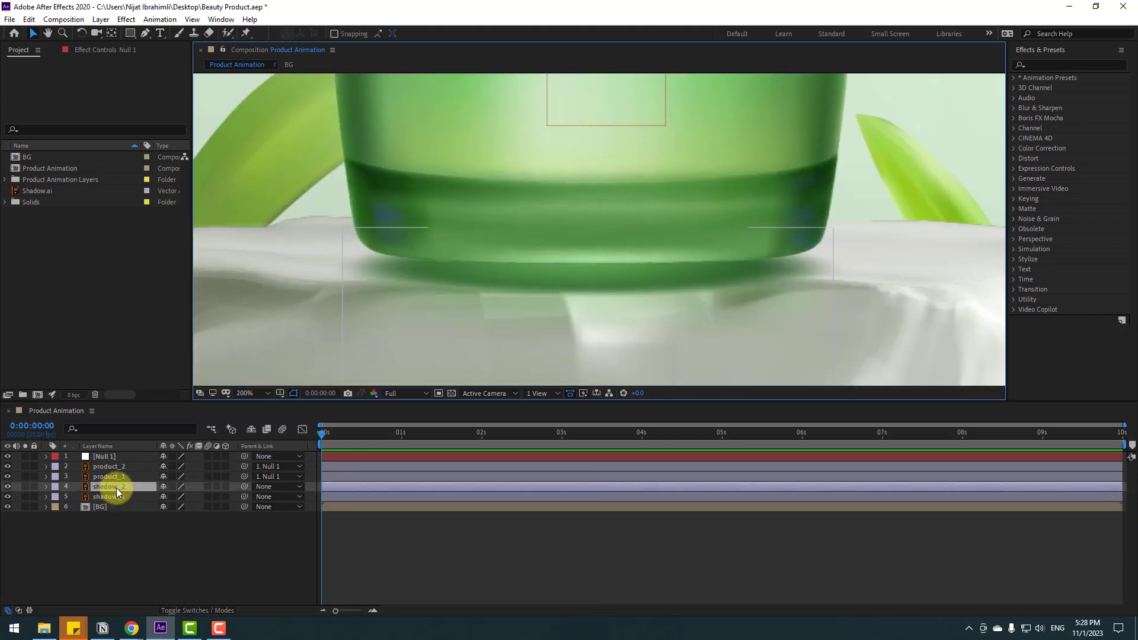
left_click(8, 487)
left_click(7, 486)
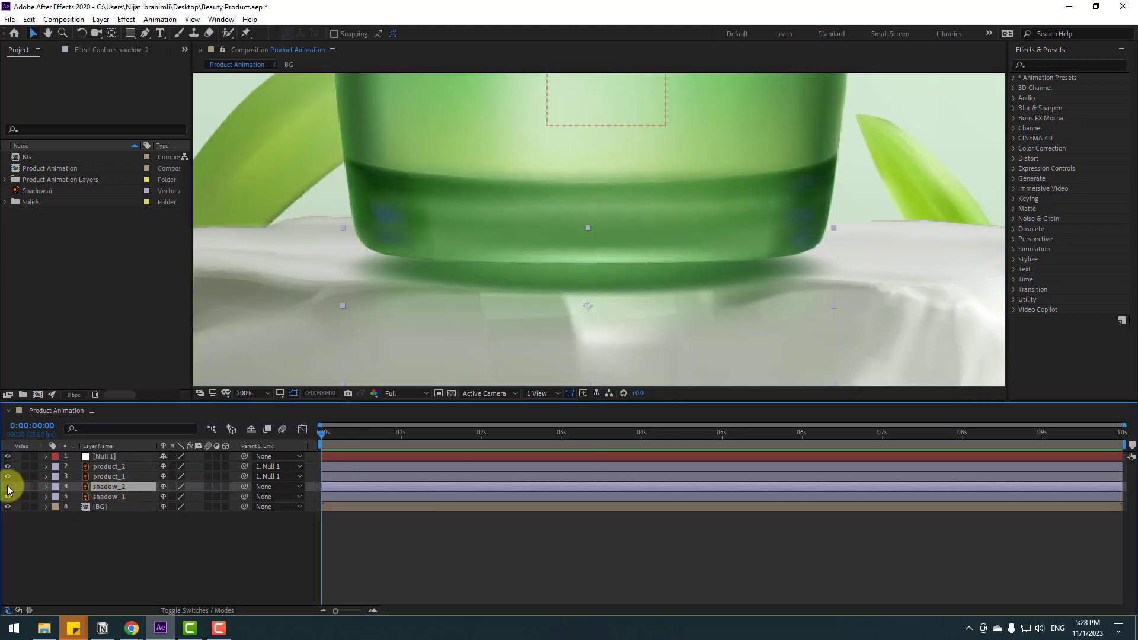
left_click(8, 487)
left_click(8, 486)
left_click(100, 496)
left_click(8, 496)
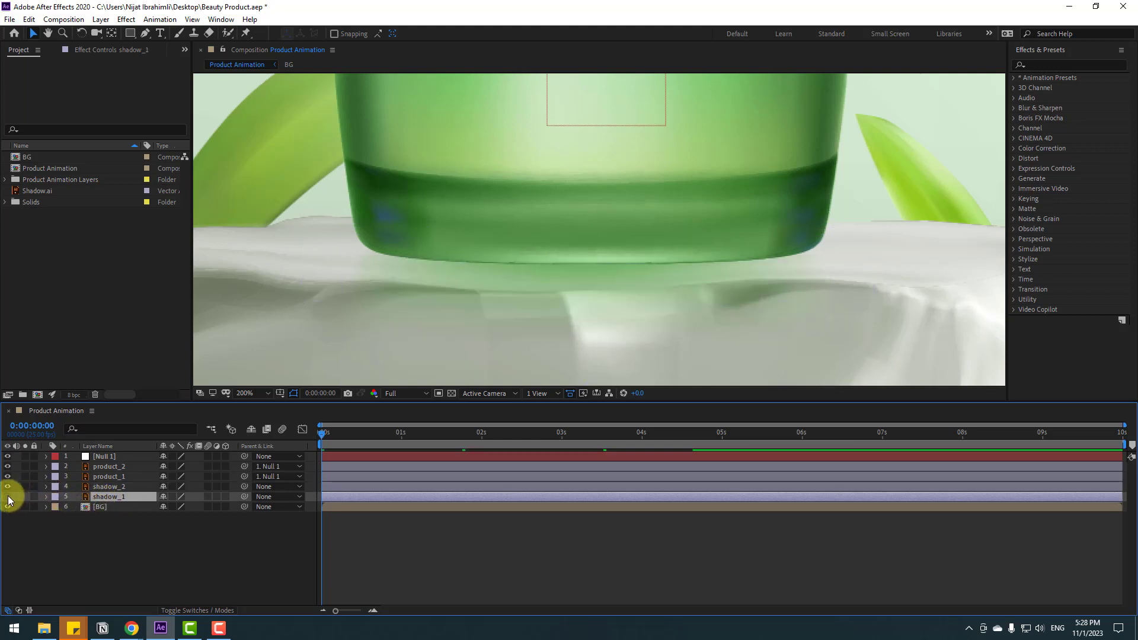
left_click(8, 496)
Keyframe shadow_1's Scale at 100% on the first frame, 83% at 0:00:00:22 and 100% again at 0:00:01:19.
key("s")
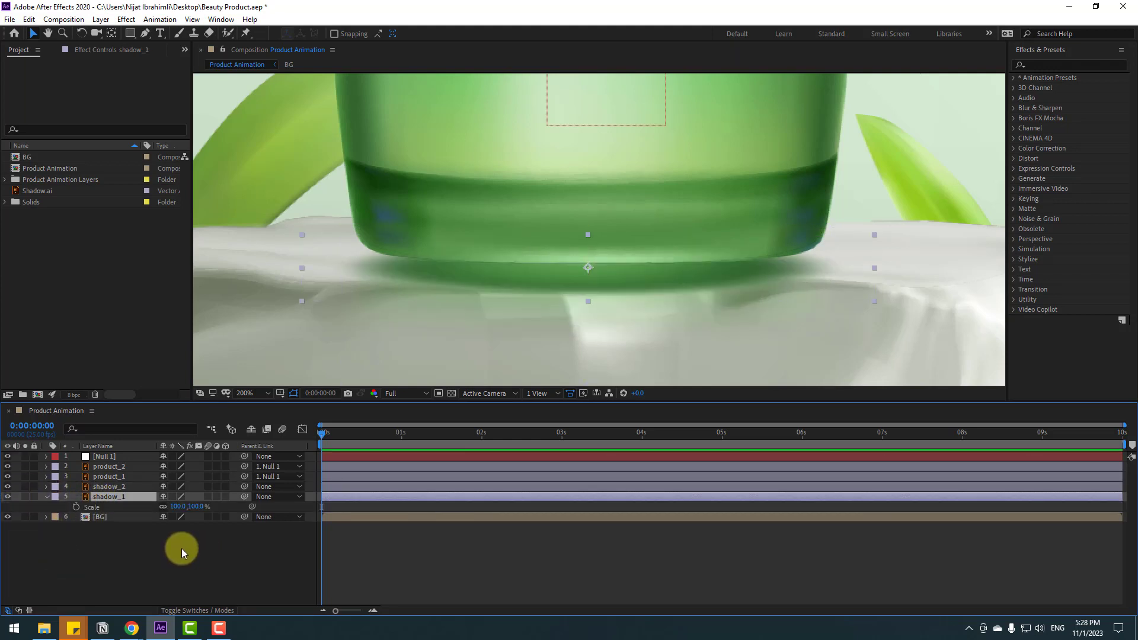
left_click(77, 507)
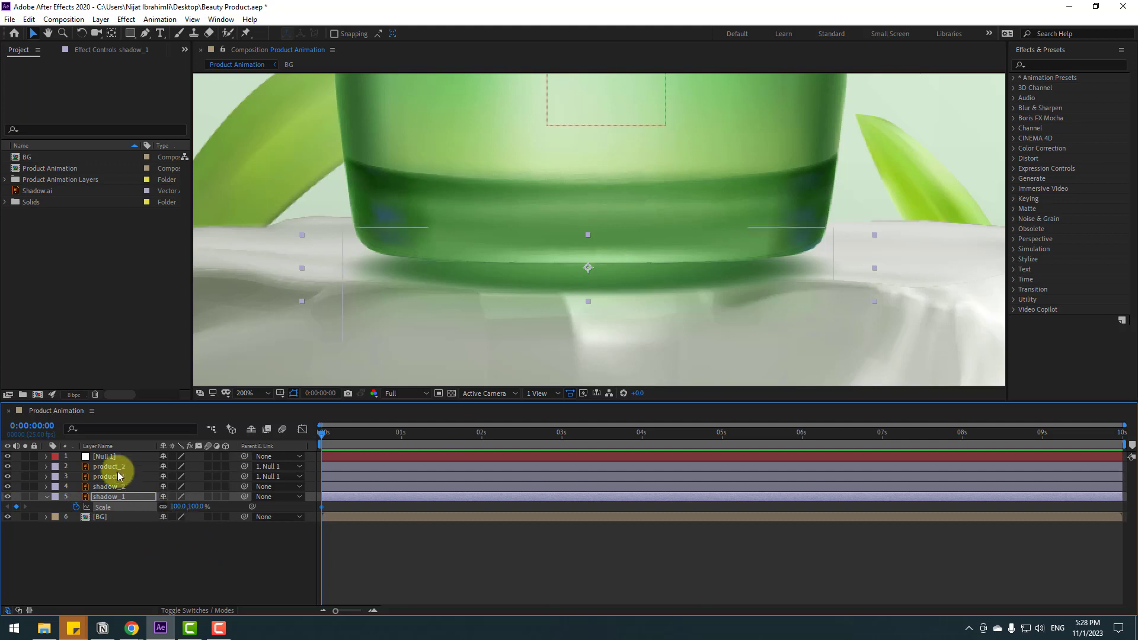
left_click(111, 458)
key("p")
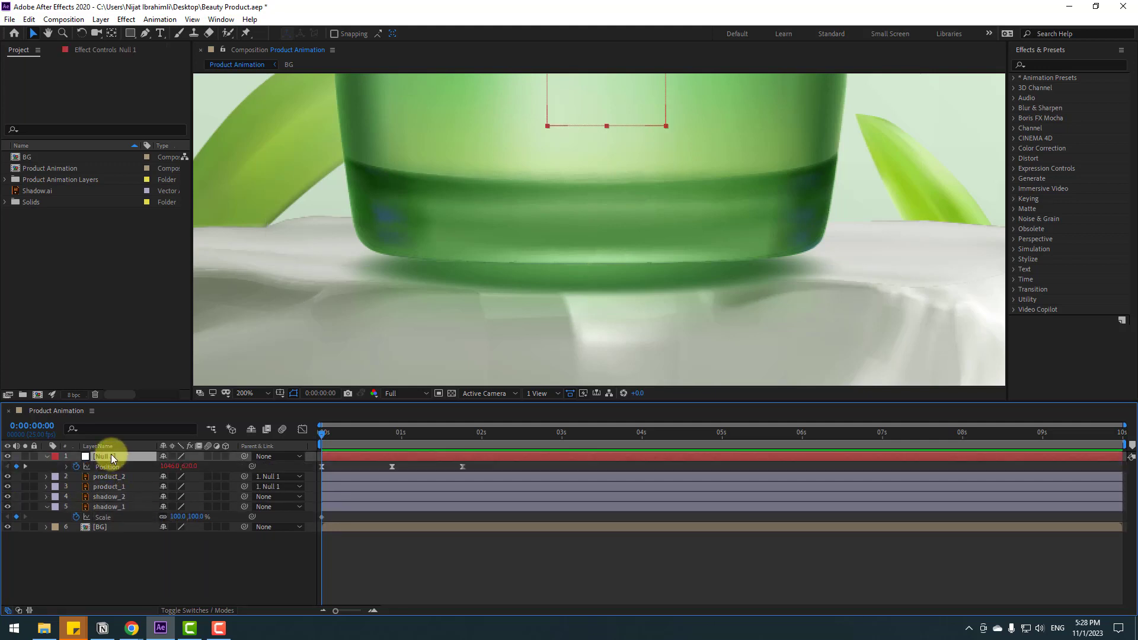
left_click_drag(329, 430, 392, 432)
left_click(180, 520)
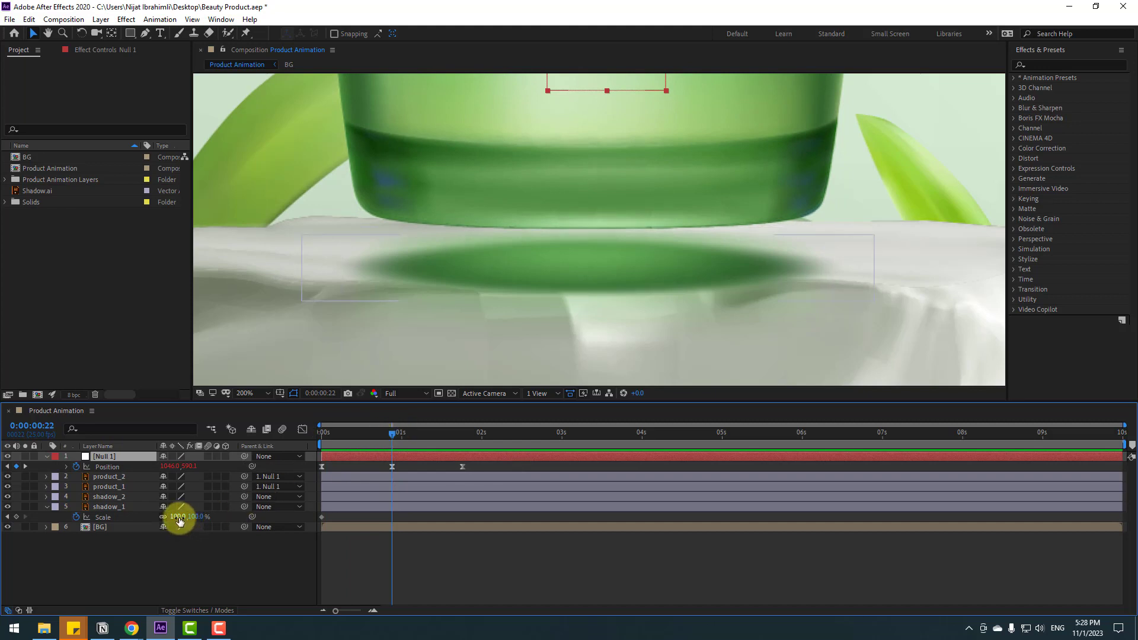
left_click_drag(180, 520, 160, 517)
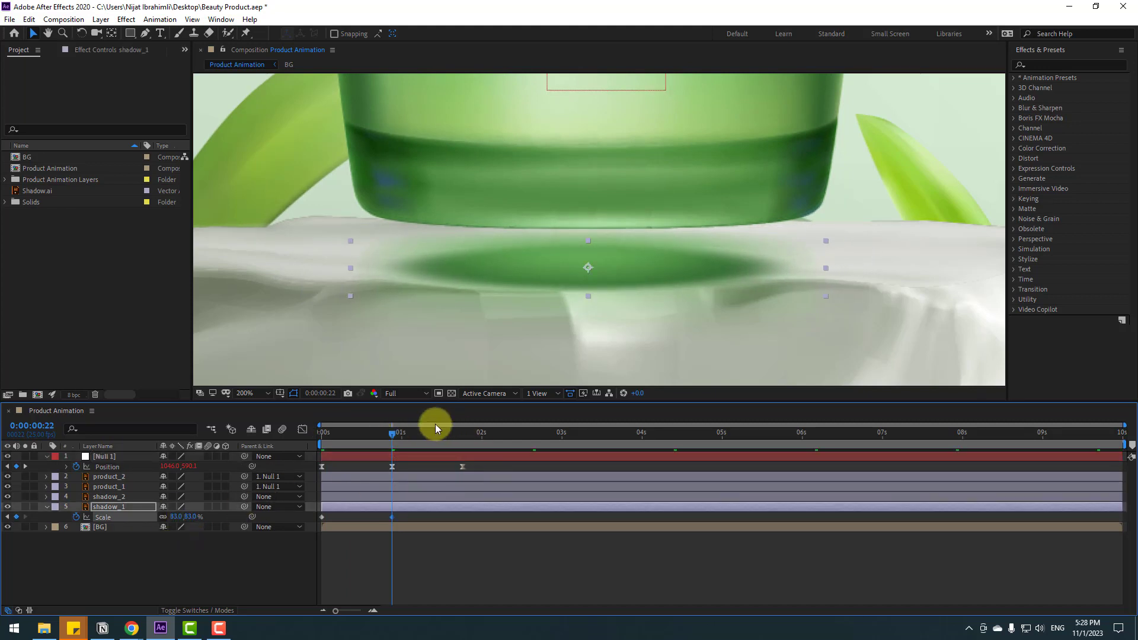
left_click_drag(435, 425, 458, 446)
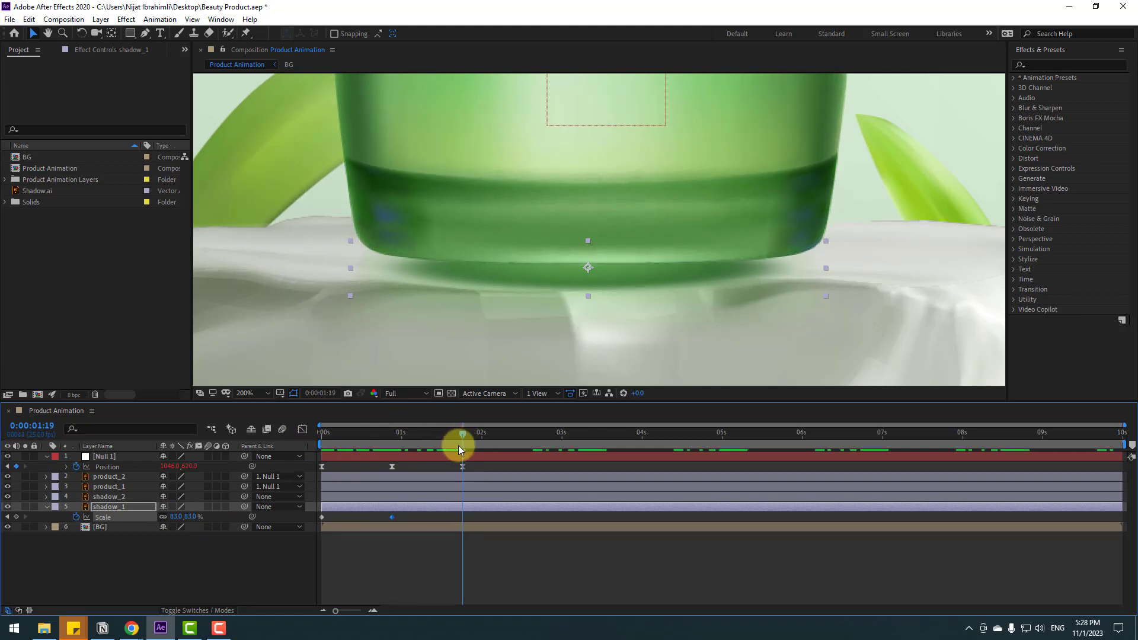
key("ctrl+v")
Apply Easy Ease to all three Scale keyframes of shadow_1 and preview the animation.
left_click_drag(472, 518, 325, 517)
right_click(322, 519)
mouse_move(470, 508)
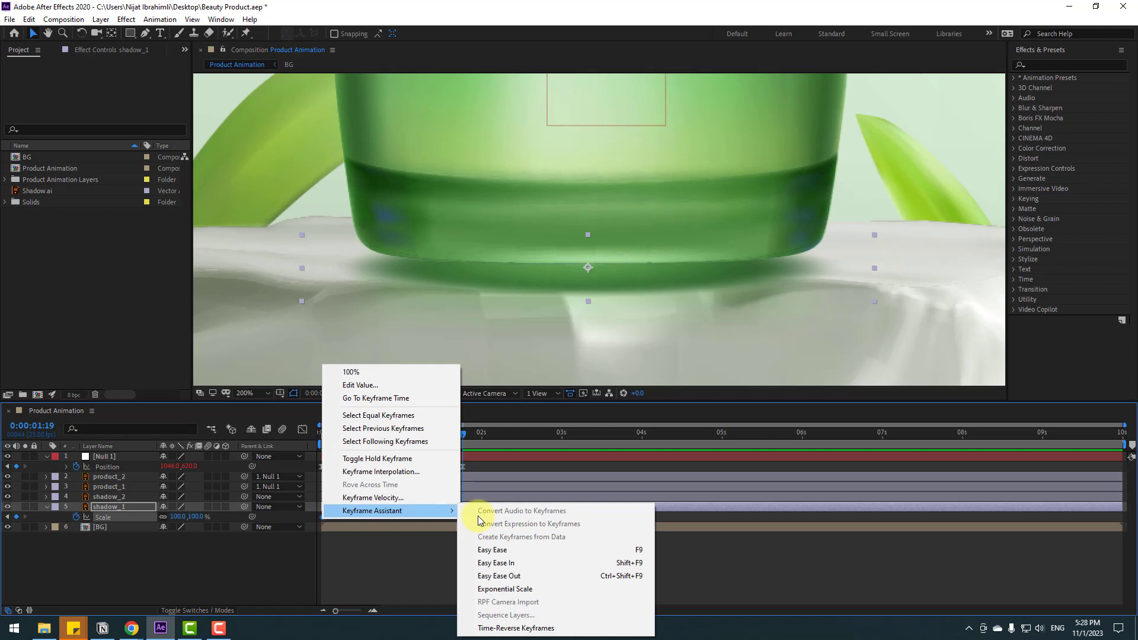
left_click(488, 546)
scroll(534, 301, "down", 4)
key("space")
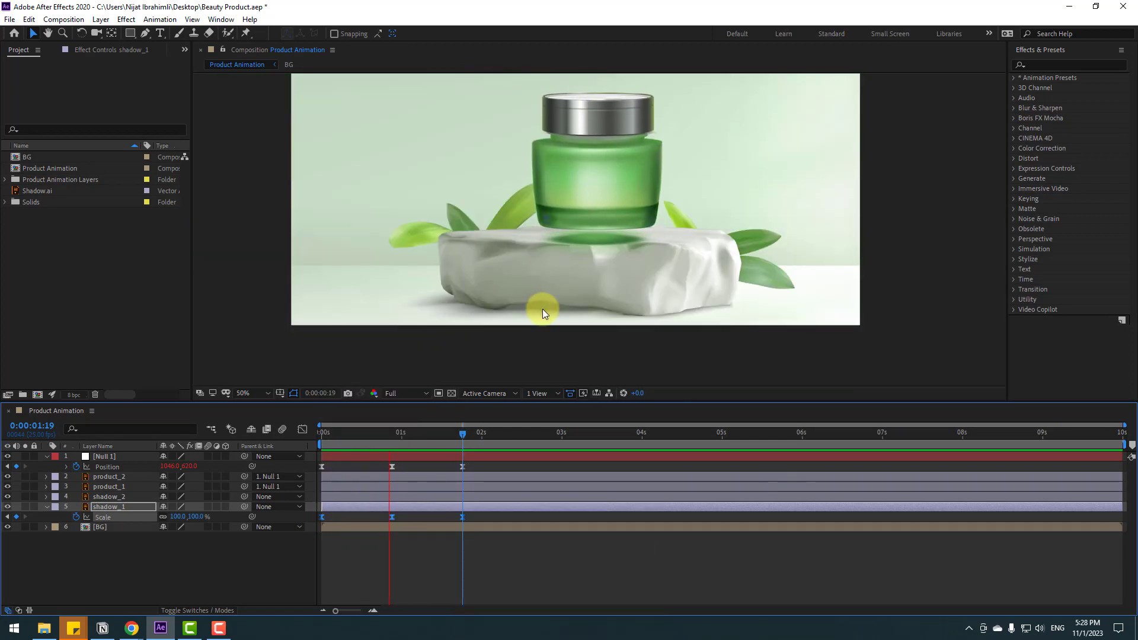
key("space")
Add the expression loopOutDuration(type = "cycle", duration = 0) to shadow_1's Scale.
scroll(642, 316, "up", 2)
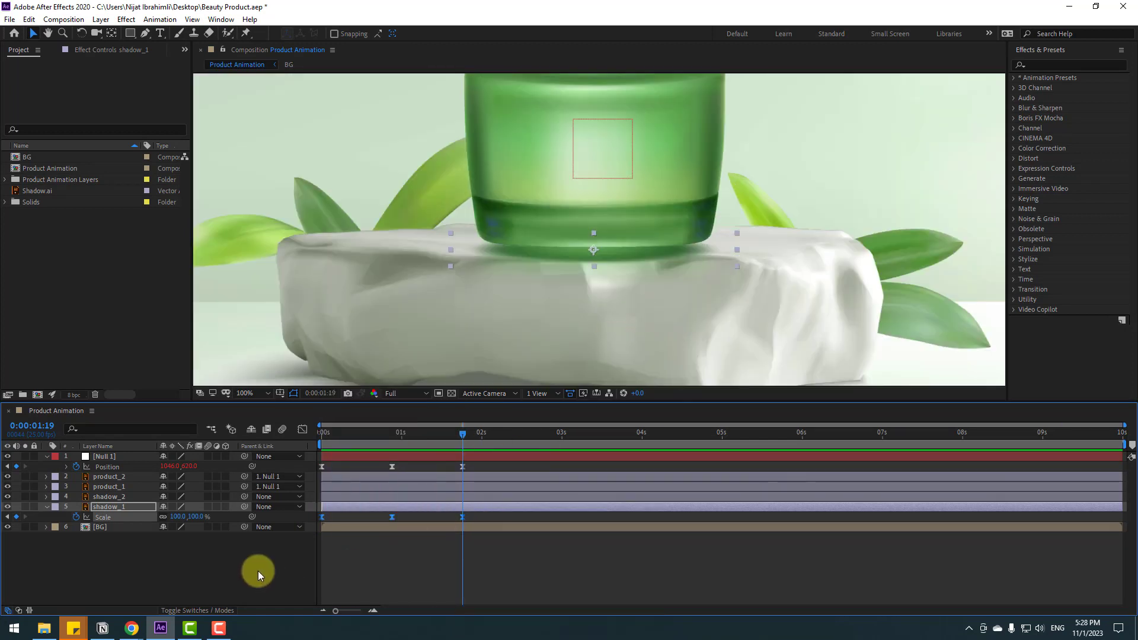
left_click(196, 565)
left_click(77, 517, "alt")
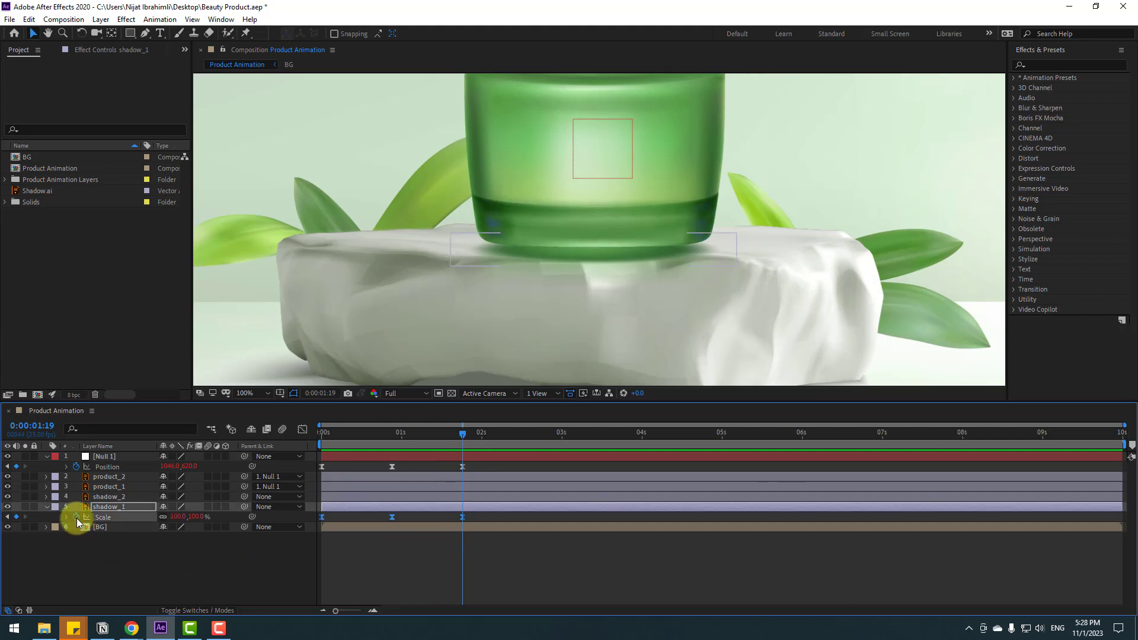
left_click(204, 527)
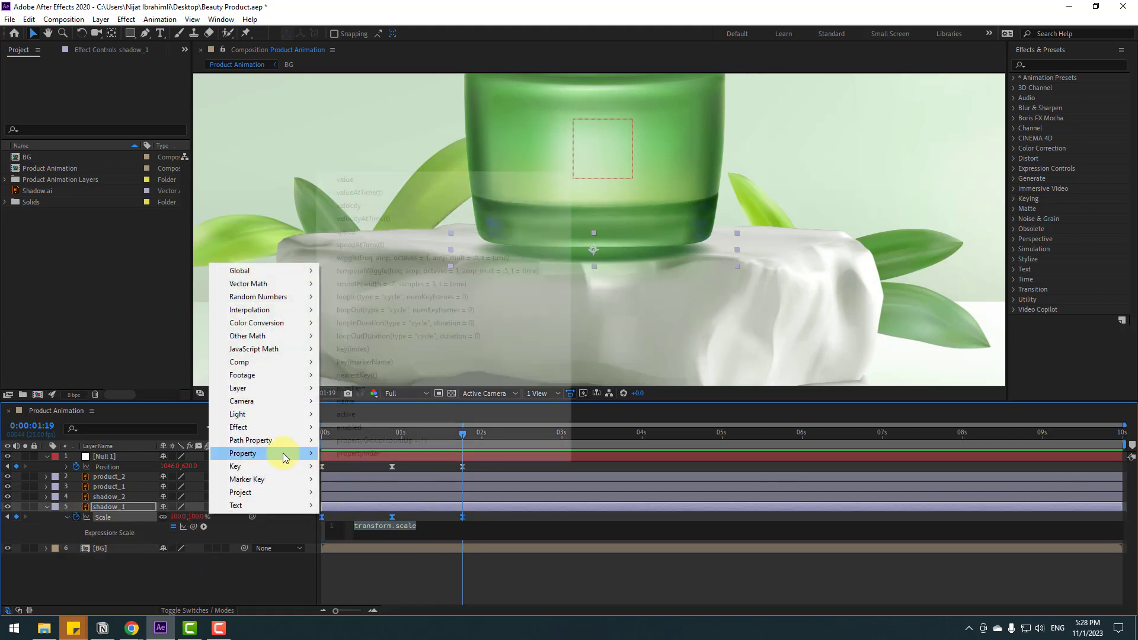
mouse_move(283, 453)
left_click(454, 333)
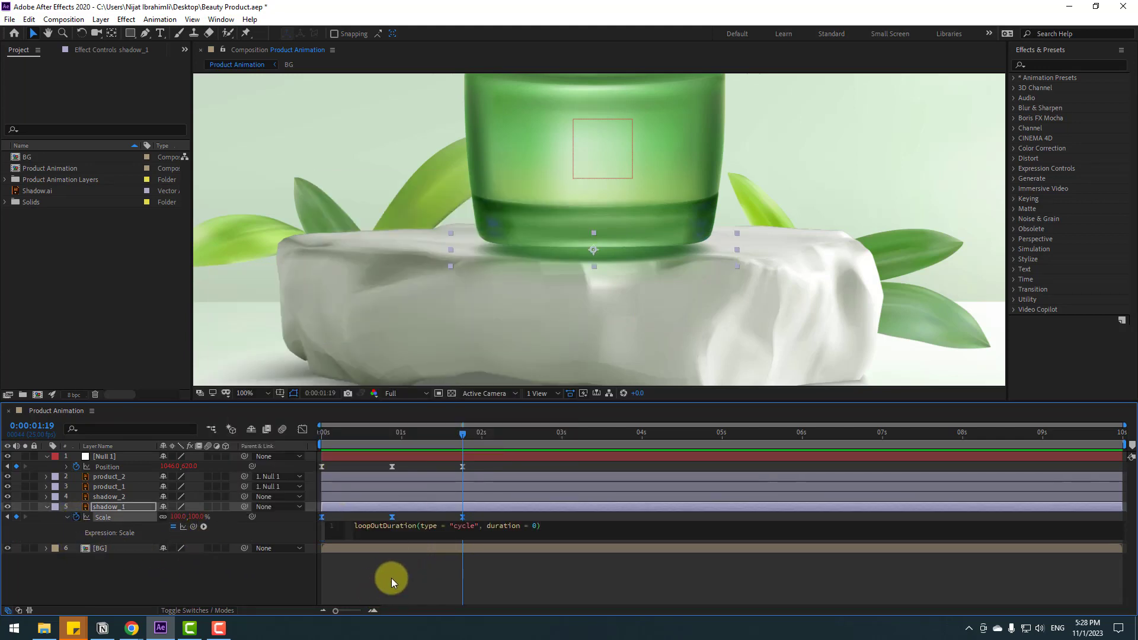
left_click(391, 578)
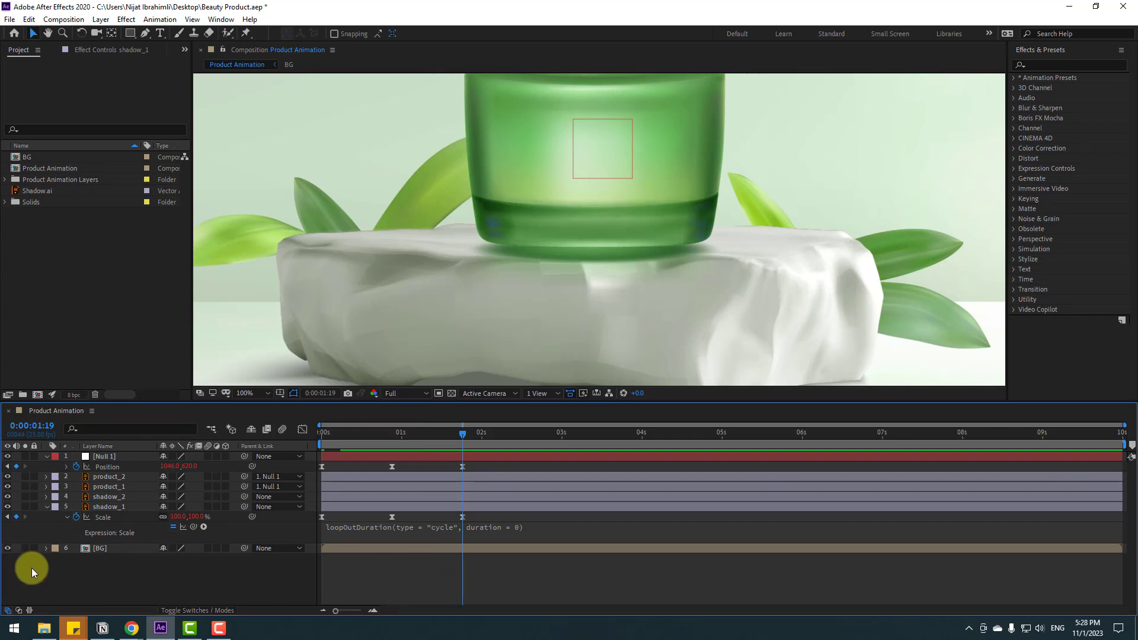
Keyframe shadow_2's Scale at 100% on the first frame, 89% at 0:00:00:22 and 100% again at 0:00:01:19.
left_click(108, 499)
left_click_drag(463, 433, 304, 433)
key("s")
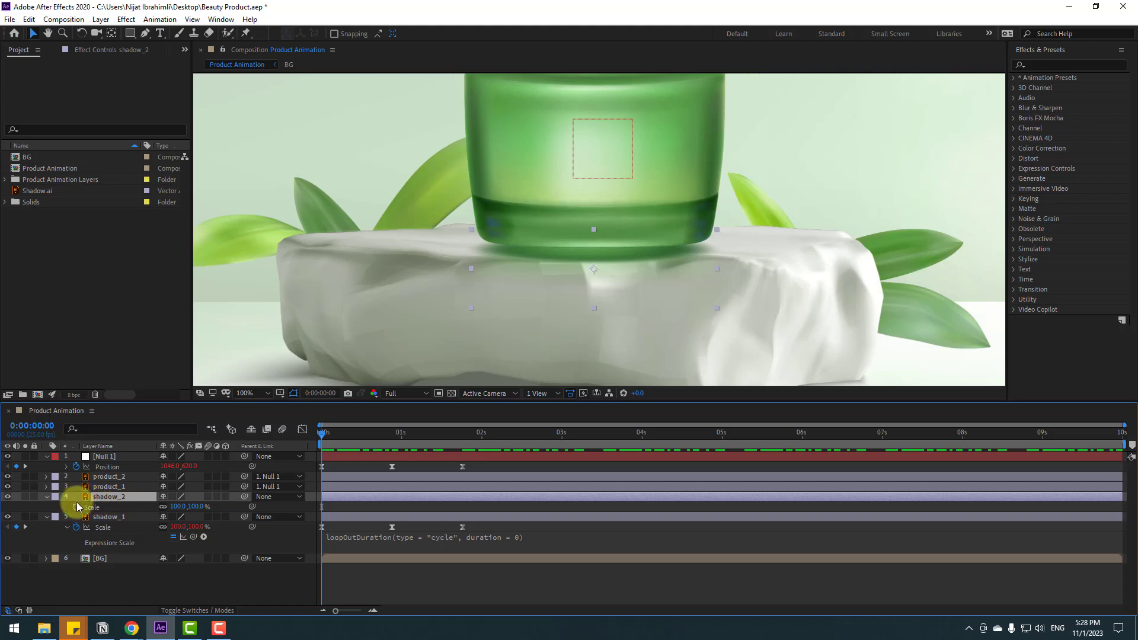
left_click(76, 507)
left_click_drag(333, 438, 391, 432)
left_click_drag(187, 507, 171, 506)
left_click_drag(382, 432, 463, 435)
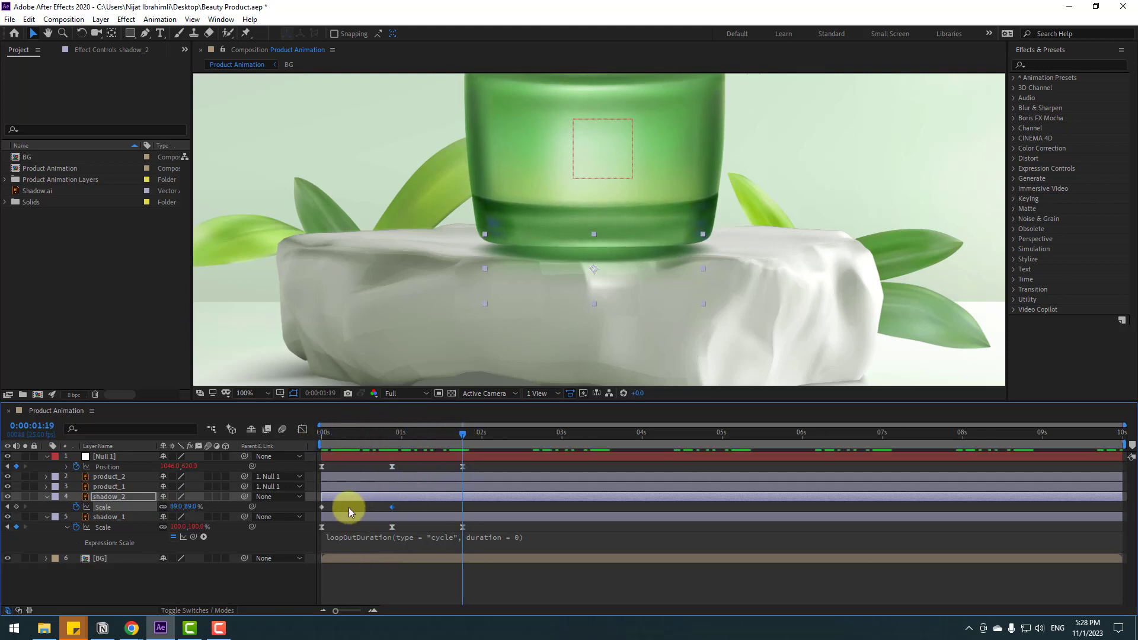
left_click(322, 507)
key("ctrl+c")
key("ctrl+v")
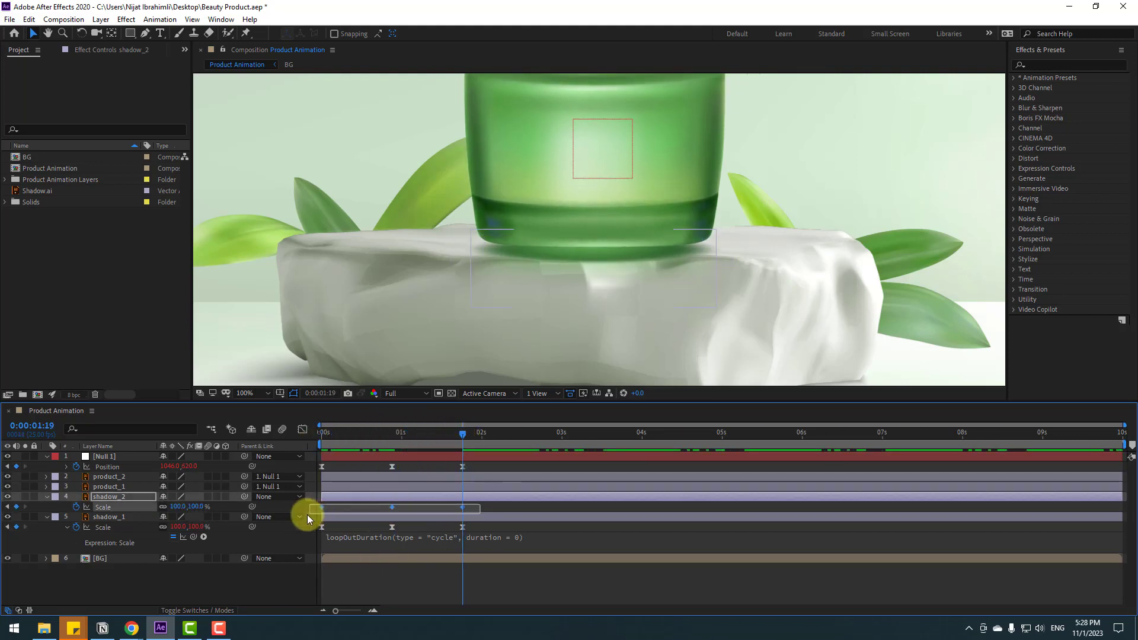
Apply Easy Ease to all three Scale keyframes of shadow_2.
right_click(322, 508)
mouse_move(367, 498)
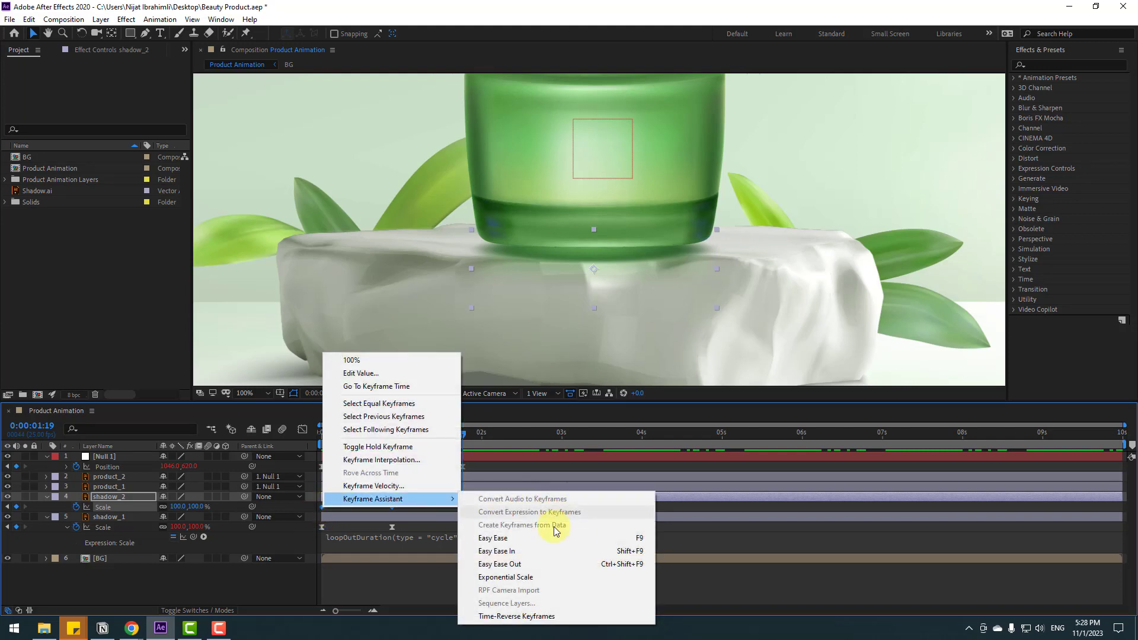
left_click(524, 538)
left_click(220, 579)
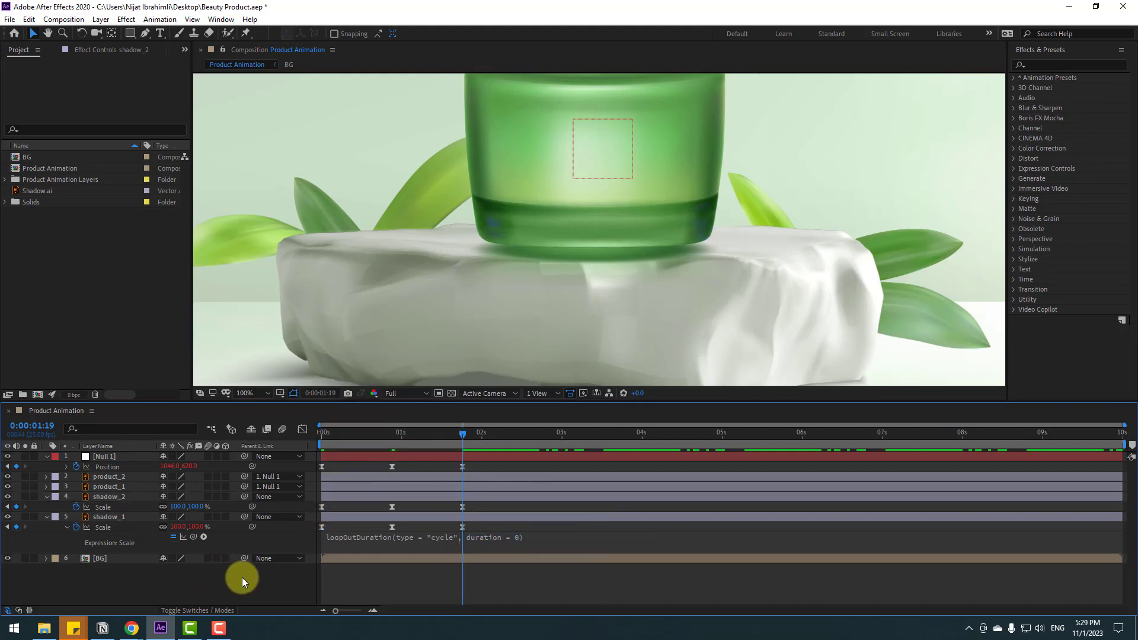
Add the expression loopOutDuration(type = "cycle", duration = 0) to shadow_2's Scale and collapse the layer's properties.
left_click(76, 507, "alt")
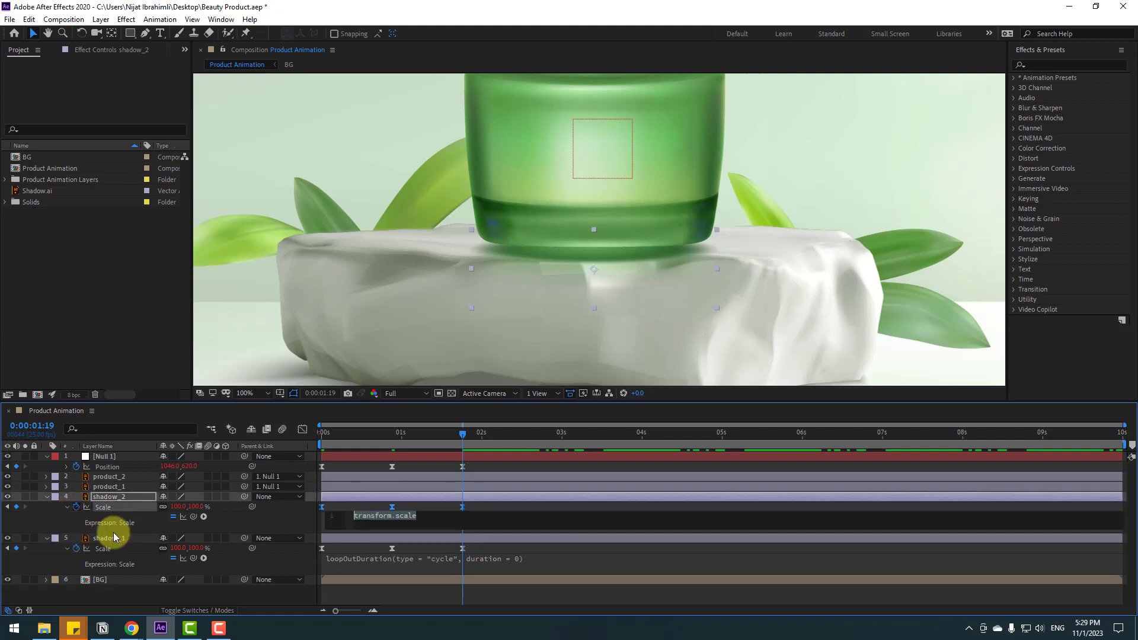
left_click(203, 516)
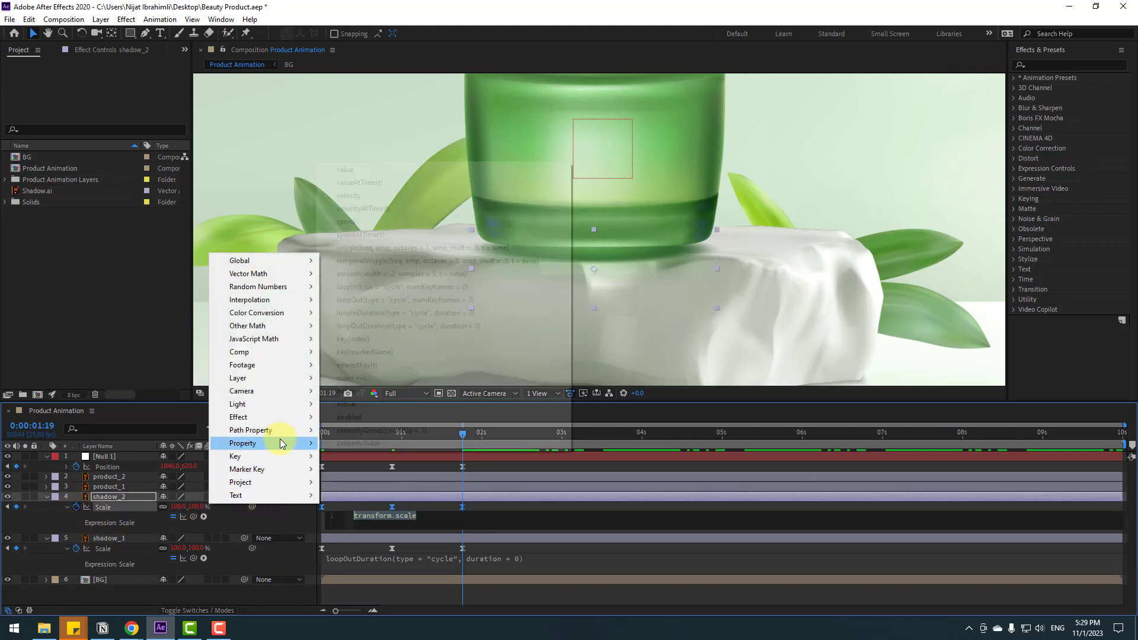
mouse_move(285, 443)
left_click(452, 337)
left_click(52, 520)
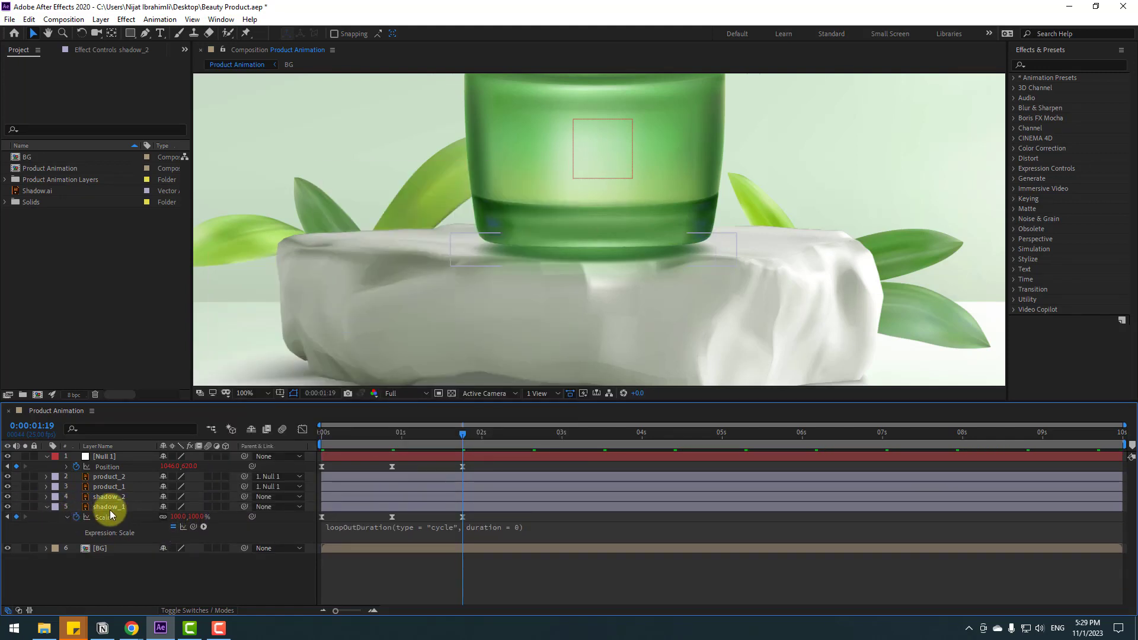
Keyframe shadow_1's Opacity at 100% on the first frame, 48% at 0:00:00:22 and 100% again at 0:00:01:19.
left_click(112, 508)
left_click_drag(416, 433, 305, 438)
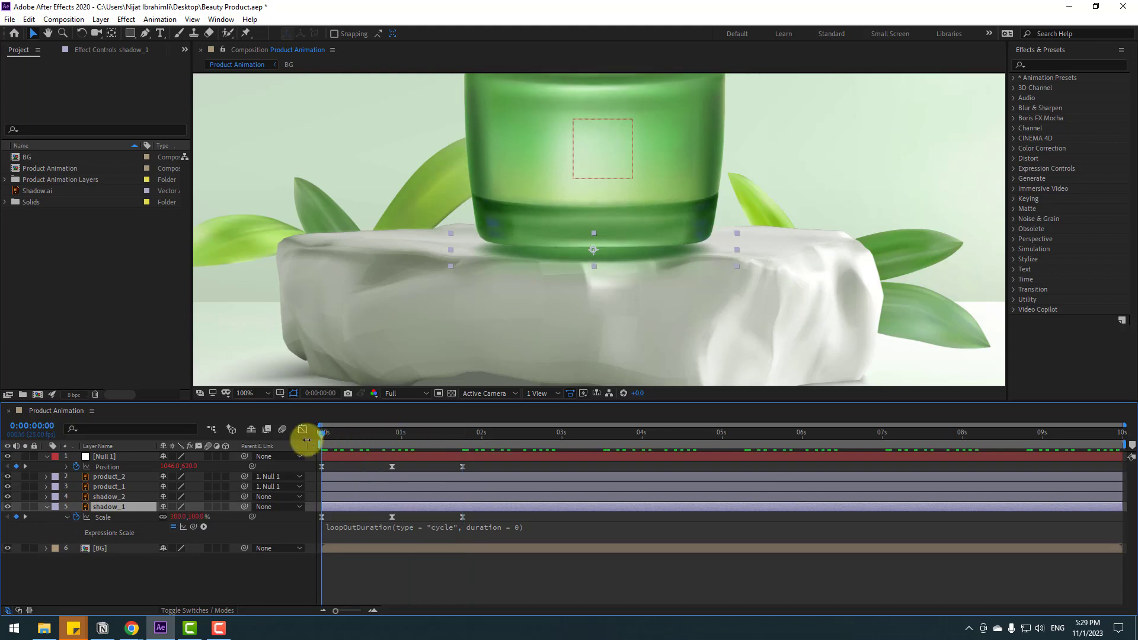
key("shift+t")
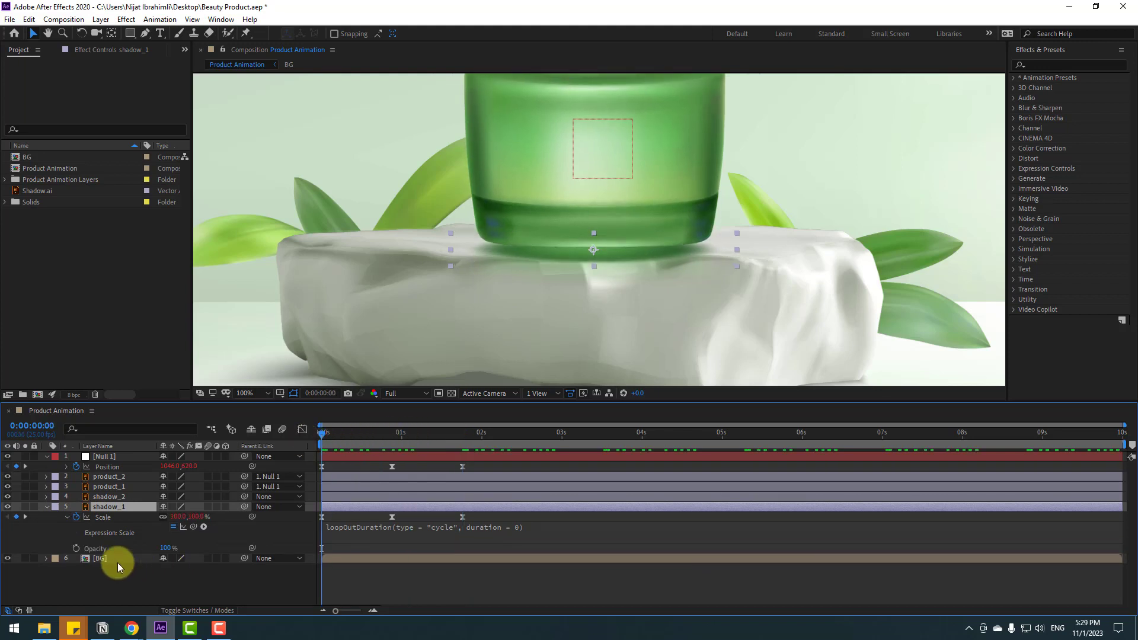
left_click(106, 548)
left_click_drag(343, 435, 390, 433)
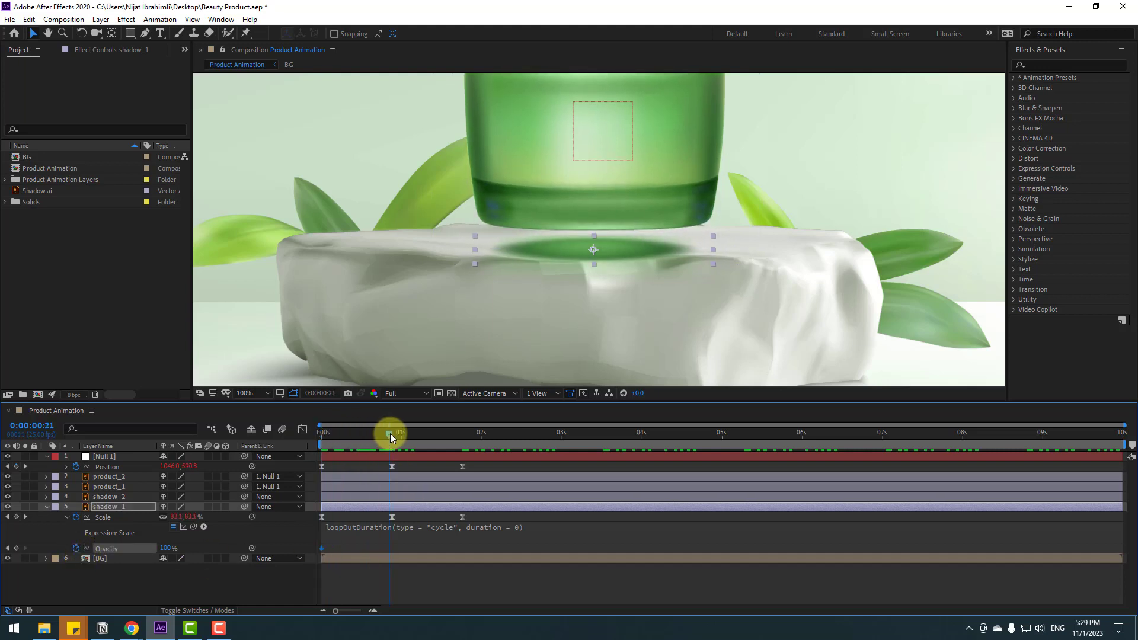
left_click_drag(167, 551, 134, 545)
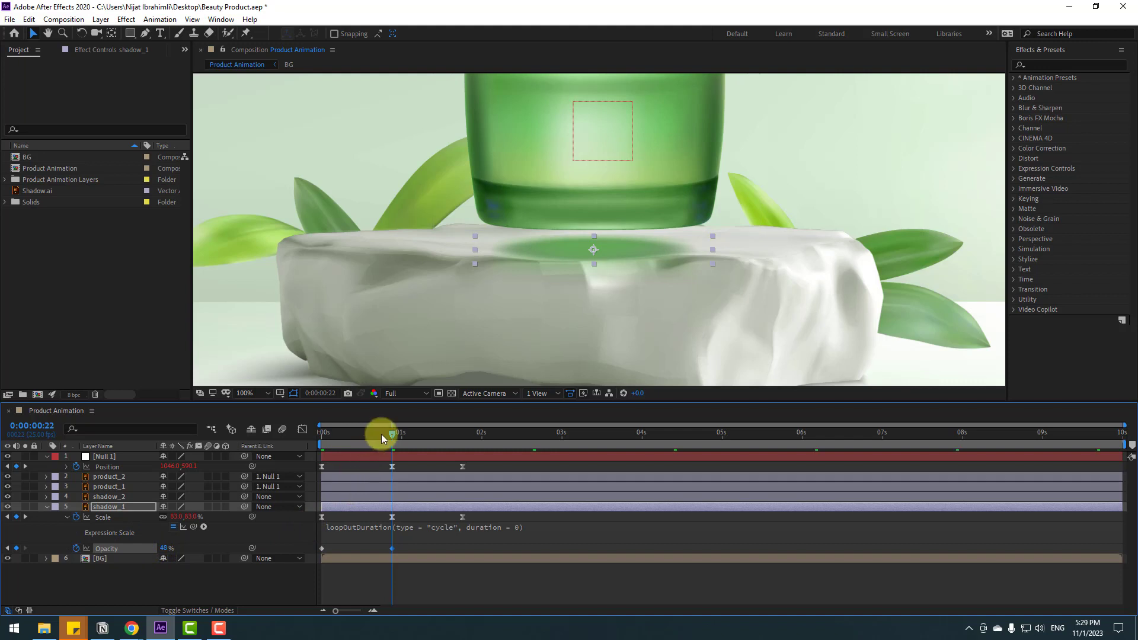
left_click_drag(382, 434, 463, 424)
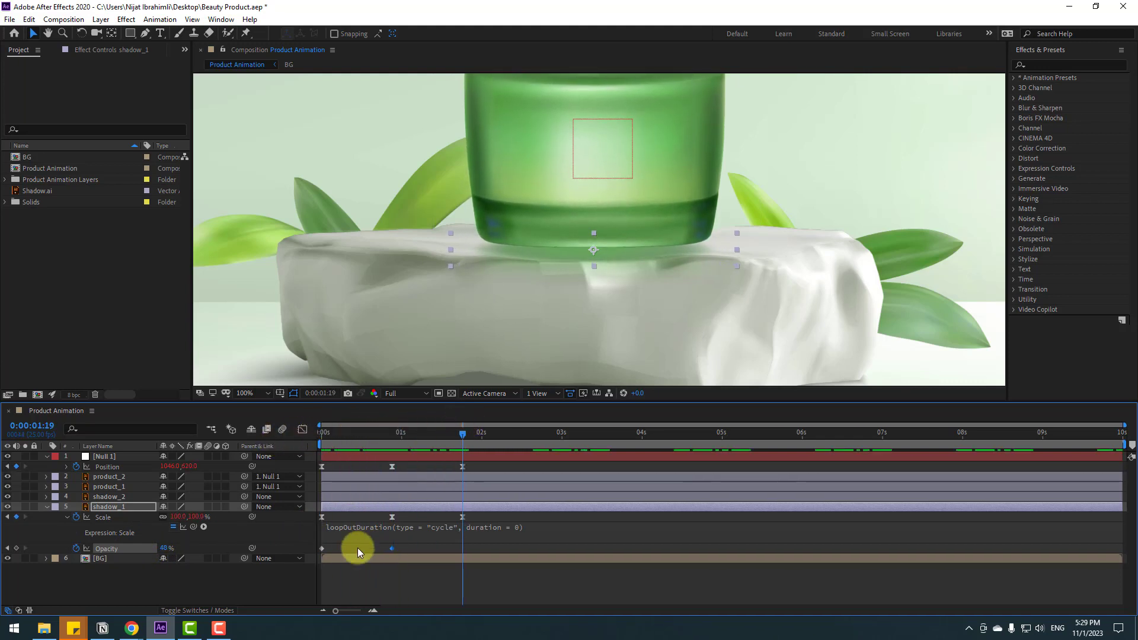
left_click(322, 548)
key("ctrl+c")
key("ctrl+v")
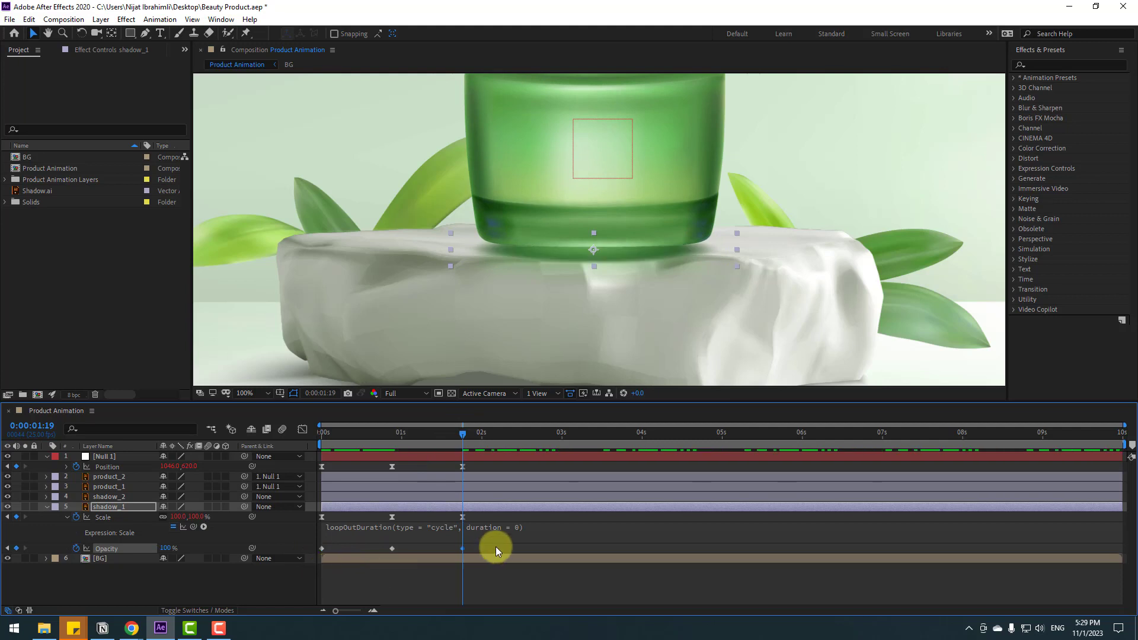
Apply Easy Ease to shadow_1's three Opacity keyframes and add the expression loopOutDuration(type = "cycle", duration = 0) to Opacity.
left_click_drag(496, 546, 321, 550)
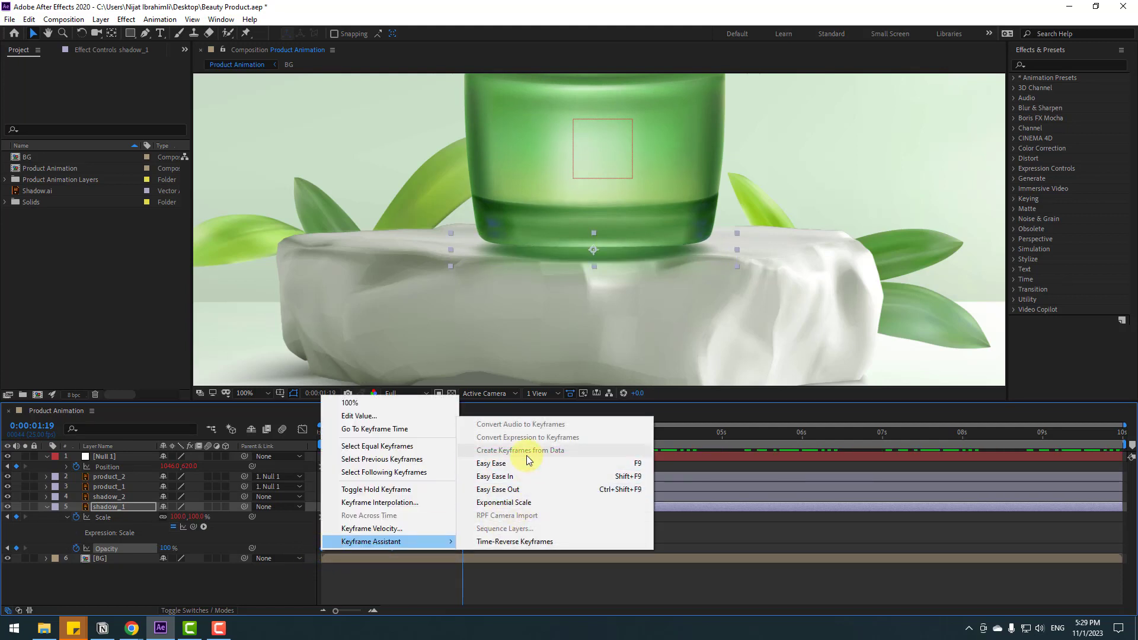
left_click(517, 462)
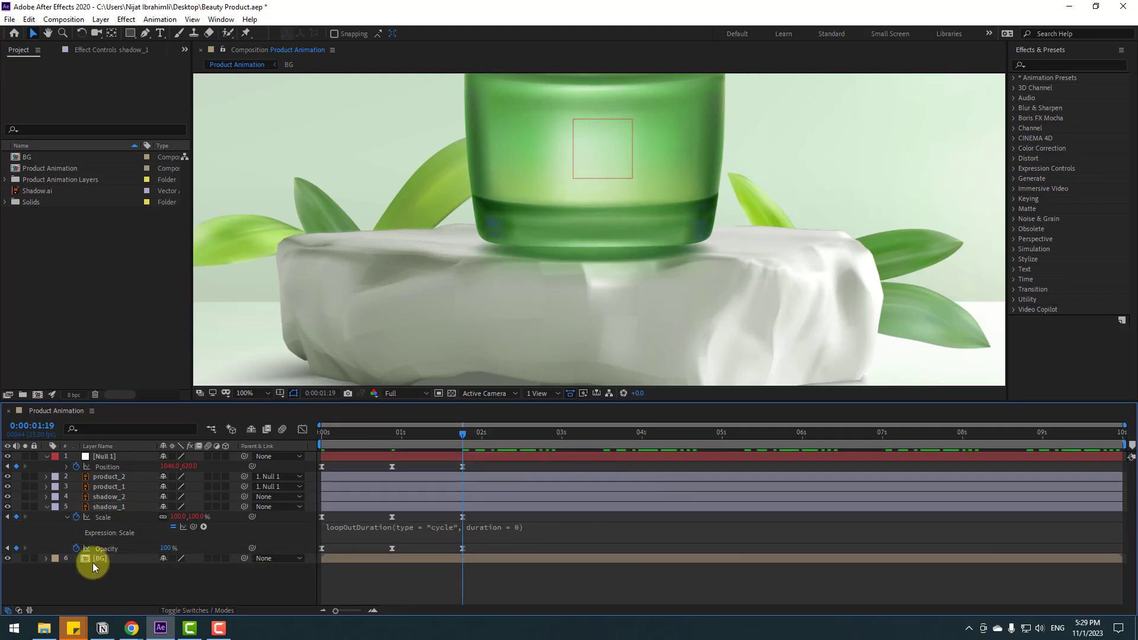
left_click(73, 548, "alt")
left_click(204, 557)
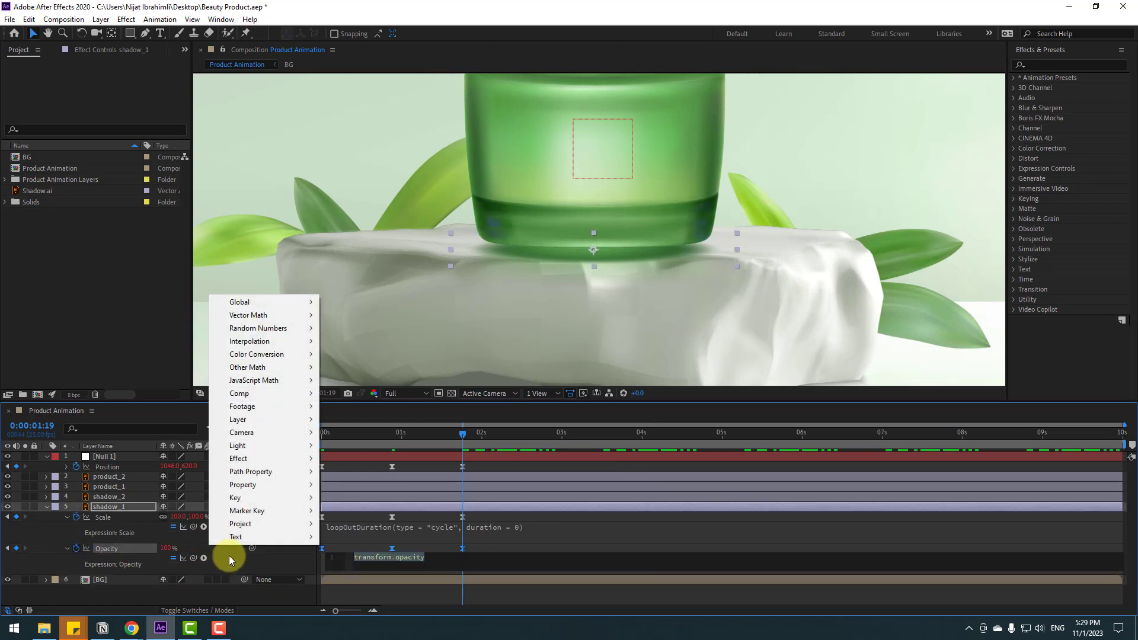
mouse_move(255, 485)
left_click(501, 366)
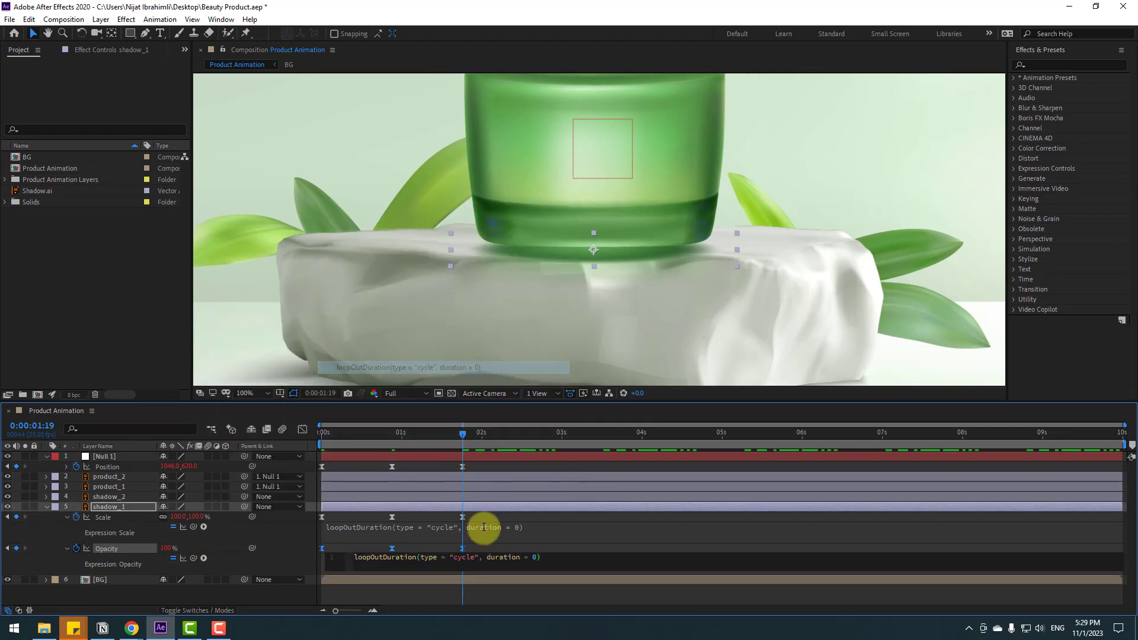
Commit shadow_1's Opacity expression, preview the floating loop and return to the first frame.
left_click(445, 546)
scroll(462, 298, "down", 2)
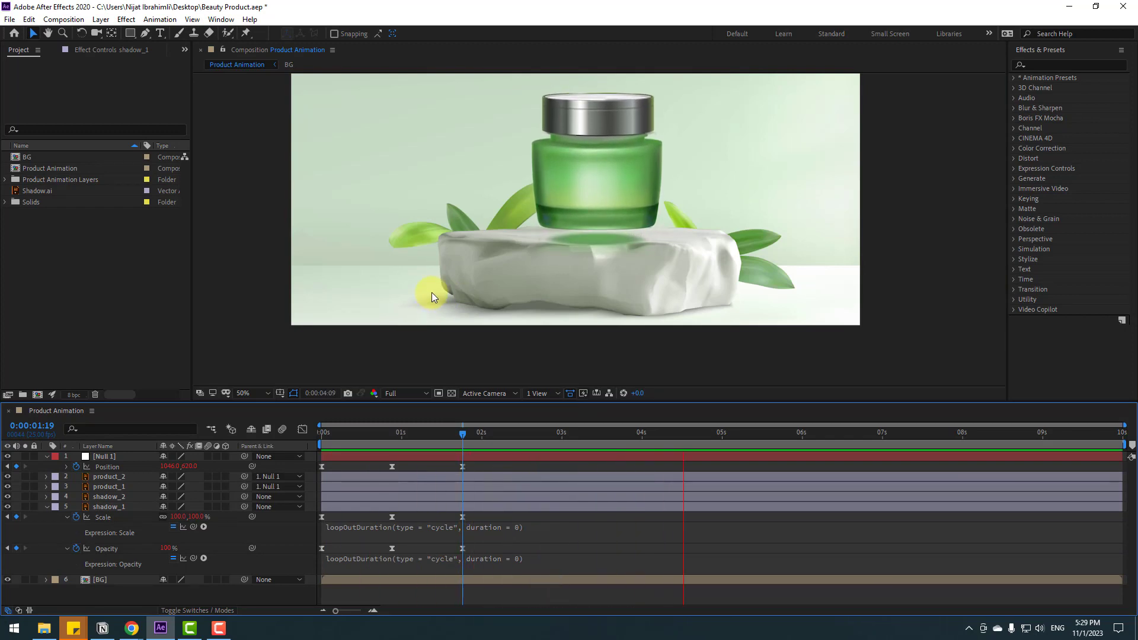
key("space")
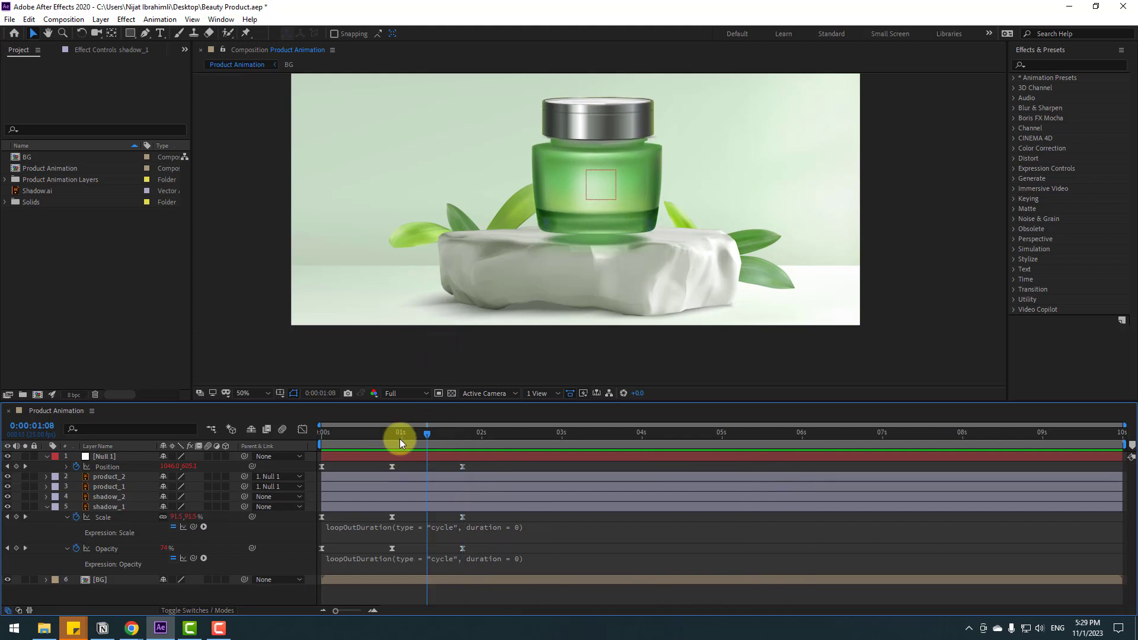
key("Home")
Collapse the properties of shadow_1 and Null 1, fit the composition in view and open the BG precomposition.
left_click(46, 507)
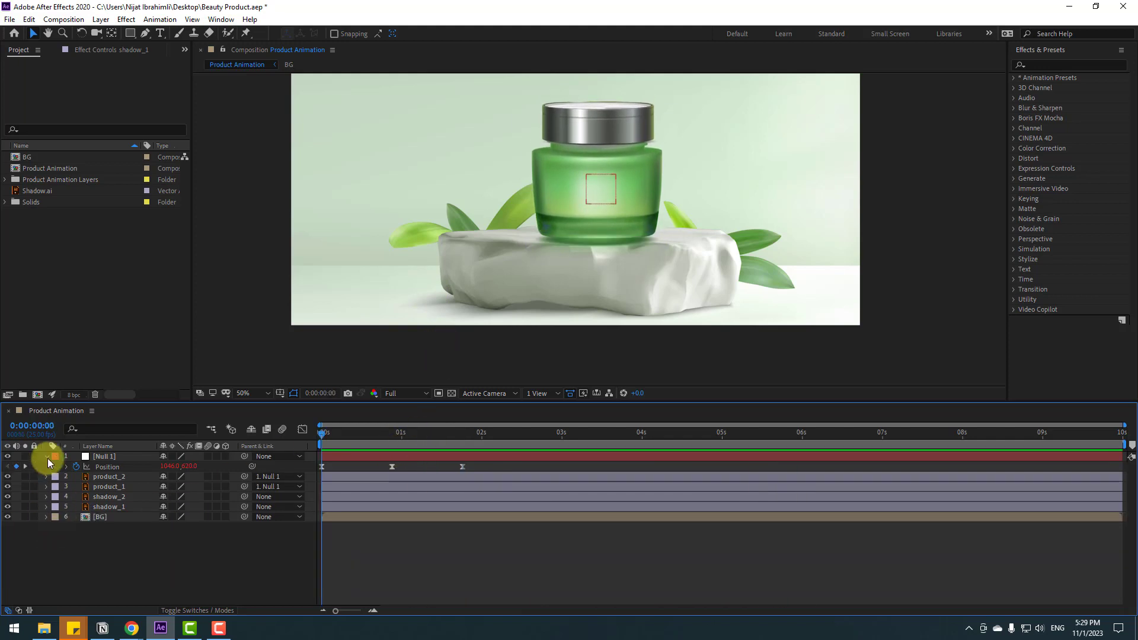
left_click(47, 457)
left_click(249, 393)
left_click(254, 425)
left_click(100, 508)
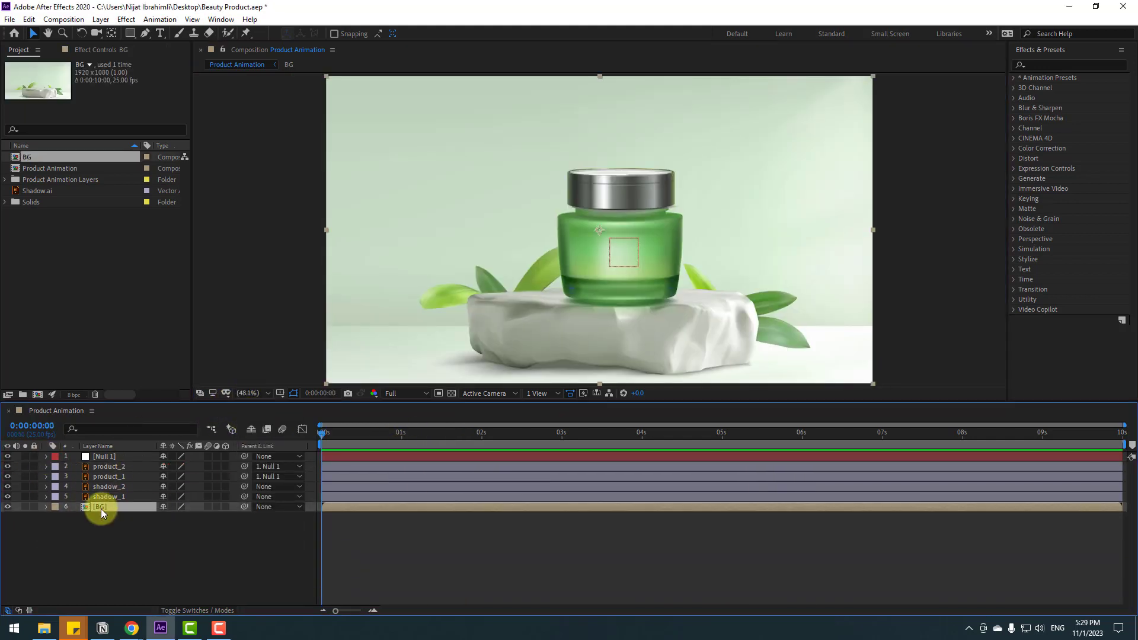
double_click(101, 508)
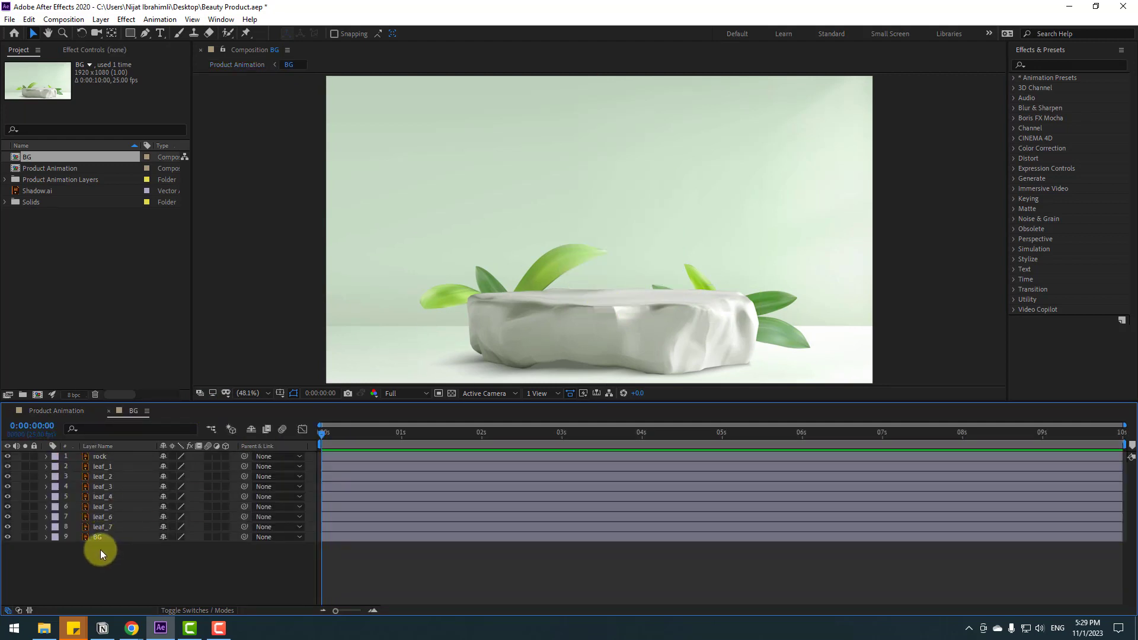
Solo leaf_1 and move its anchor point to the base of the leaf at its lower-left tip.
left_click(106, 467)
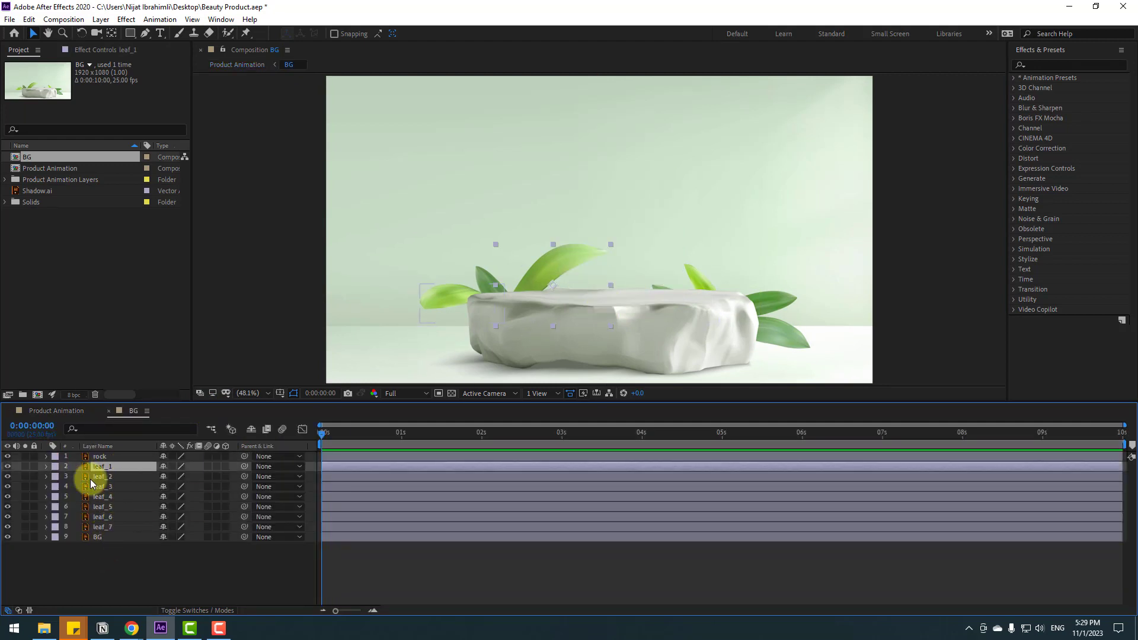
left_click(26, 467)
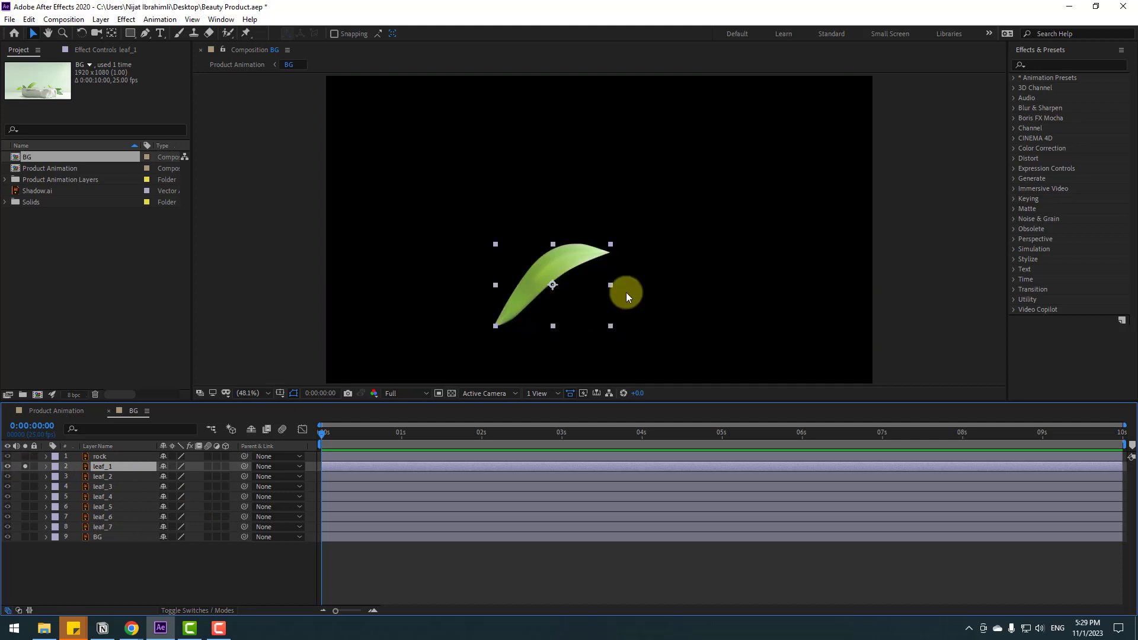
scroll(534, 314, "up", 3)
left_click(112, 33)
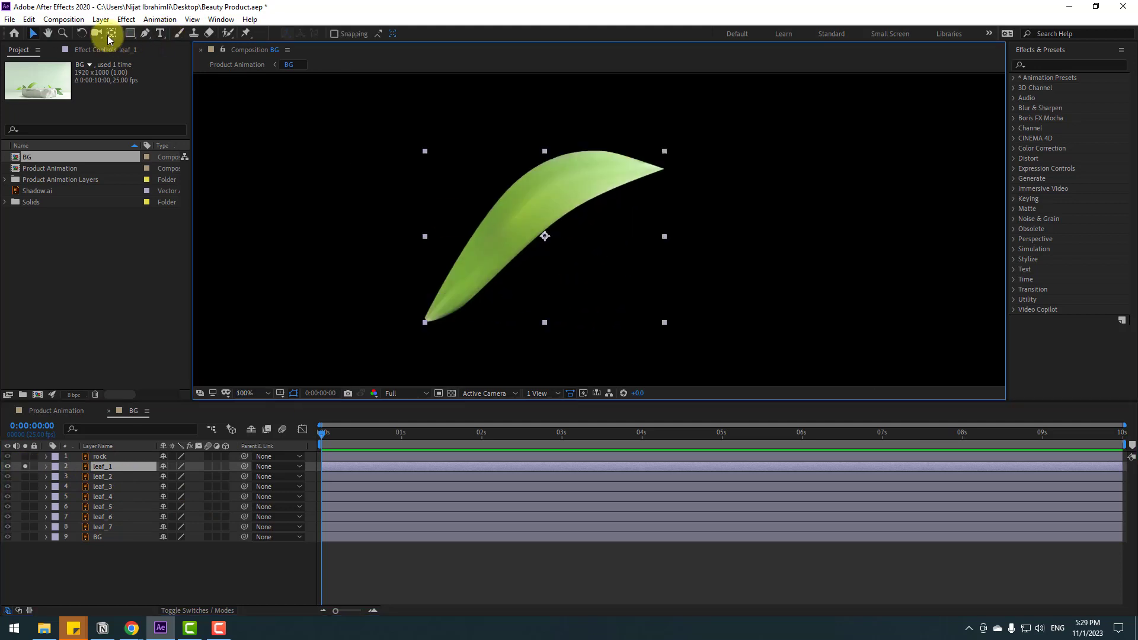
left_click_drag(552, 240, 427, 318)
left_click(33, 33)
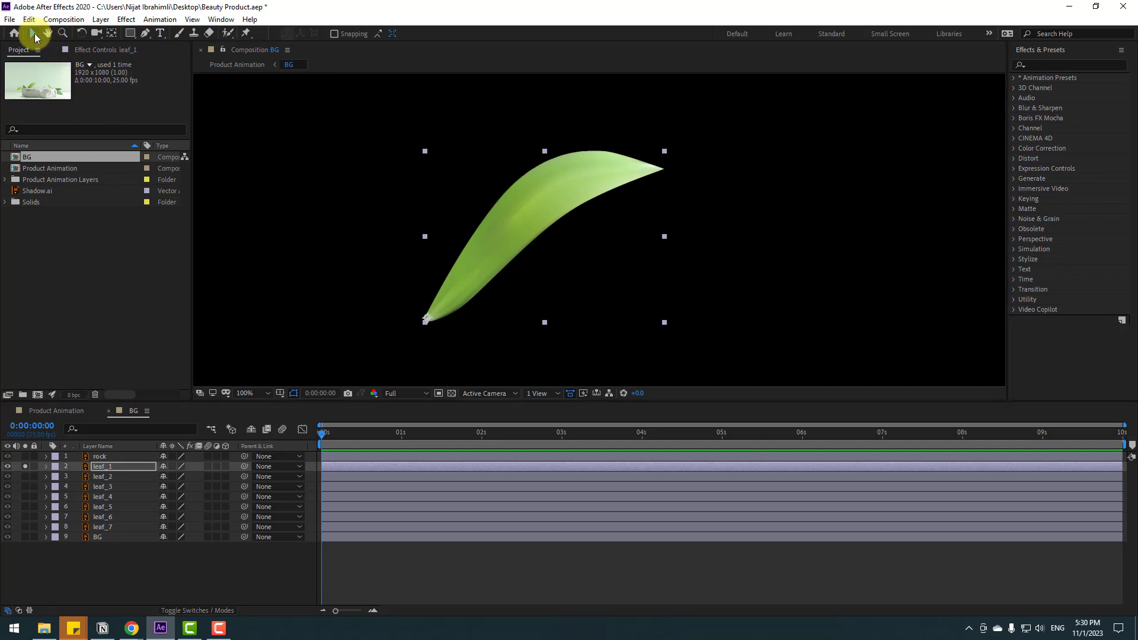
Solo leaf_2 as well and move its anchor point to the base of the leaf at its lower-right tip.
left_click(101, 477)
left_click(25, 476)
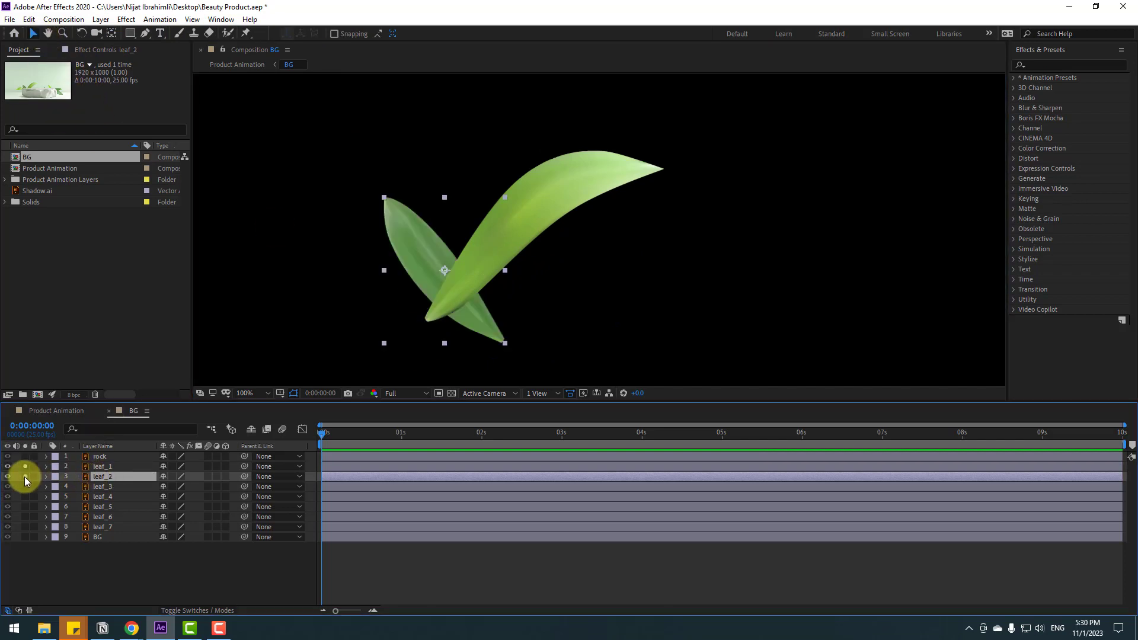
left_click(111, 33)
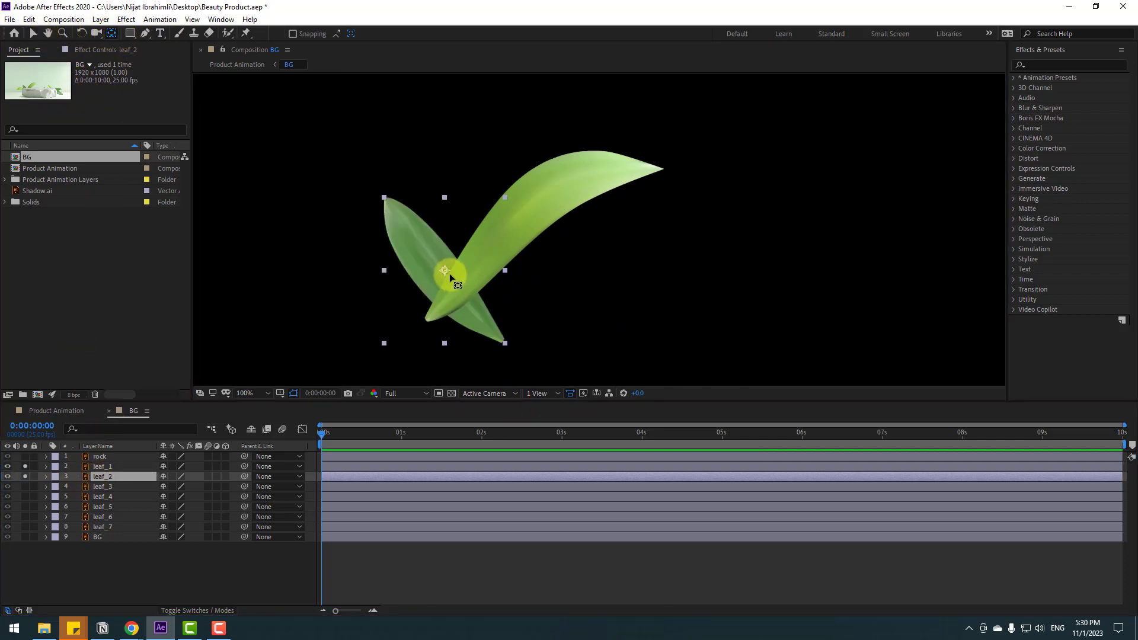
left_click_drag(449, 273, 505, 343)
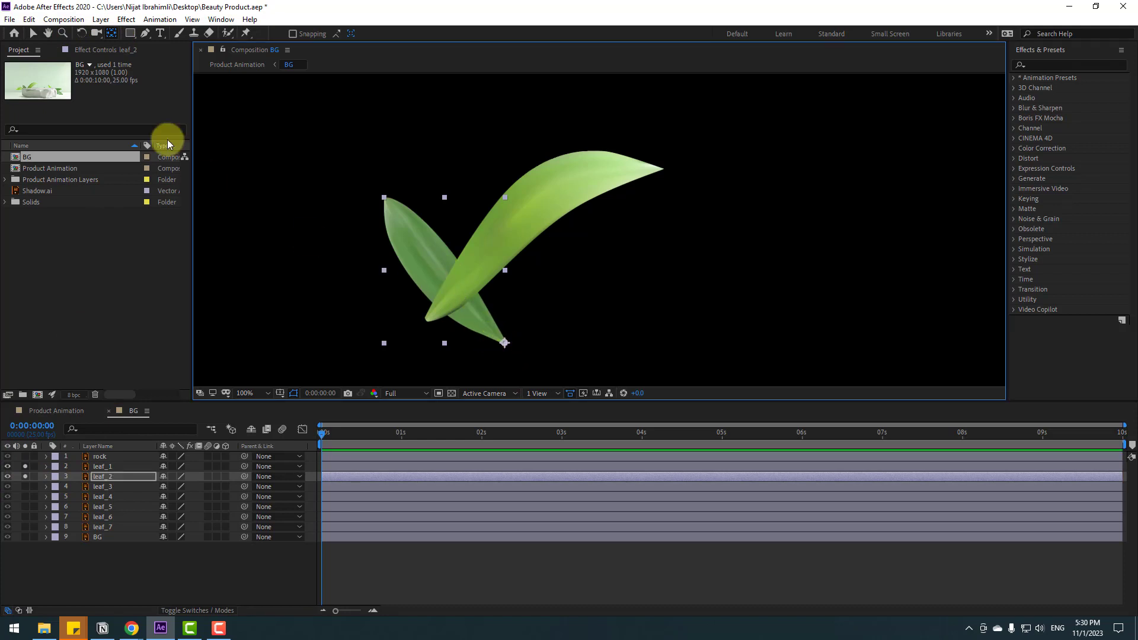
left_click(33, 33)
Isolate leaf_3, move its anchor point to the bottom edge of its folded stem end, and end all soloing.
left_click(70, 489)
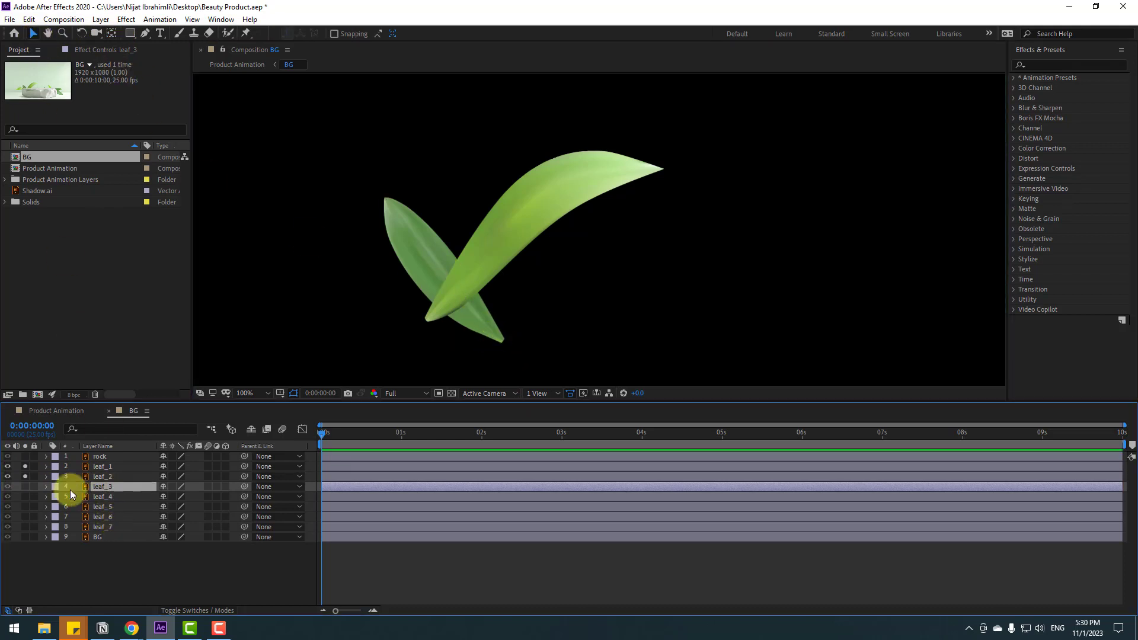
left_click(26, 486)
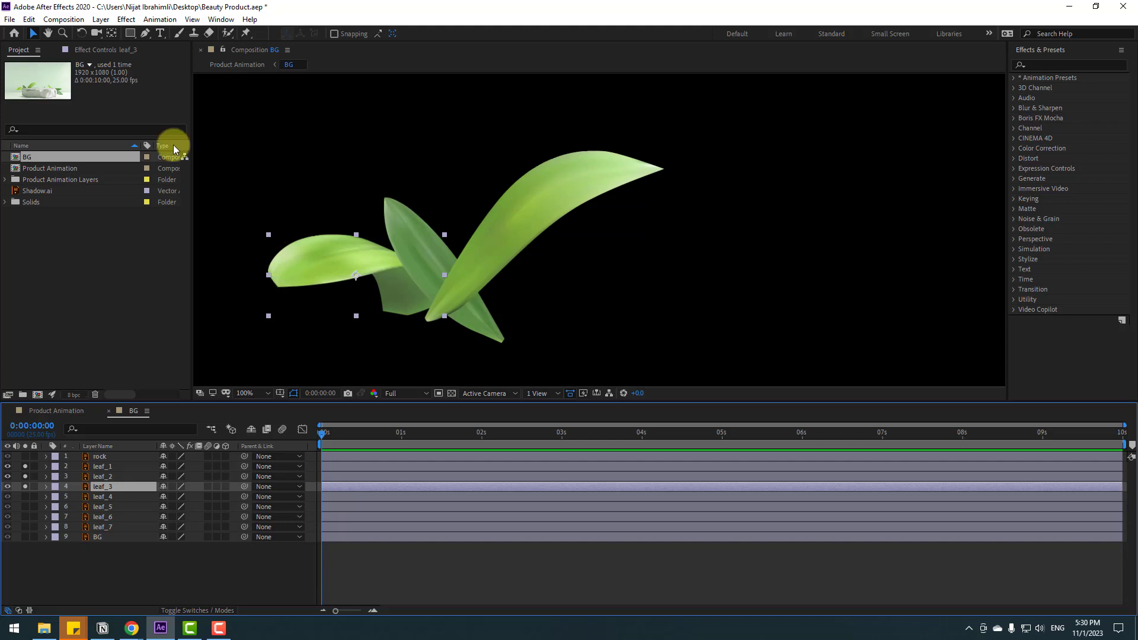
left_click(111, 34)
left_click_drag(356, 275, 401, 261)
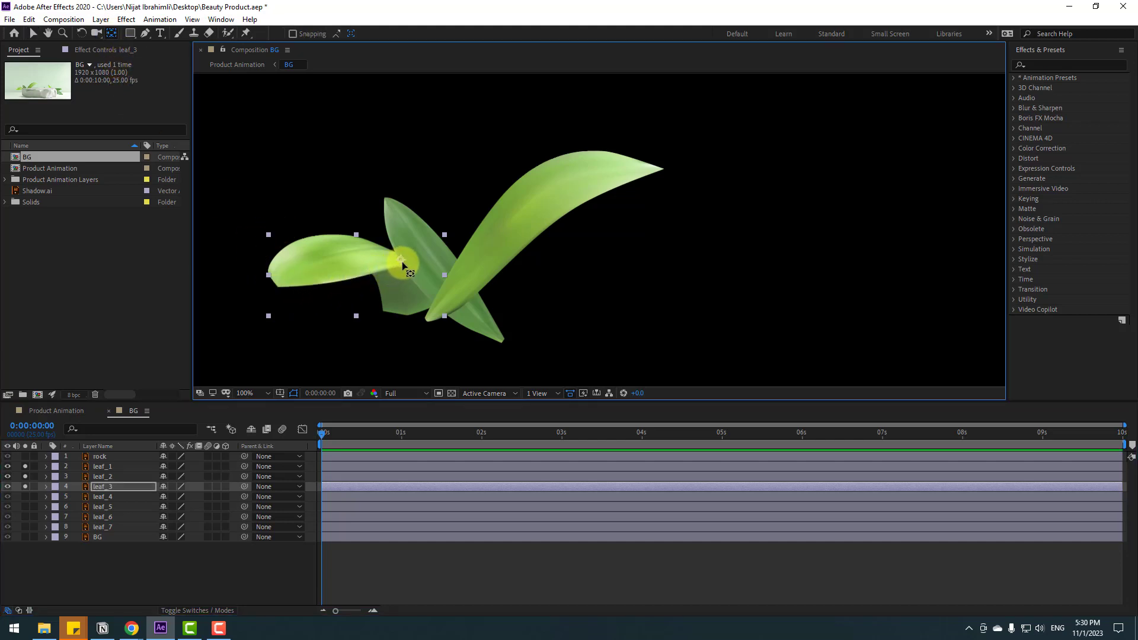
left_click(25, 466)
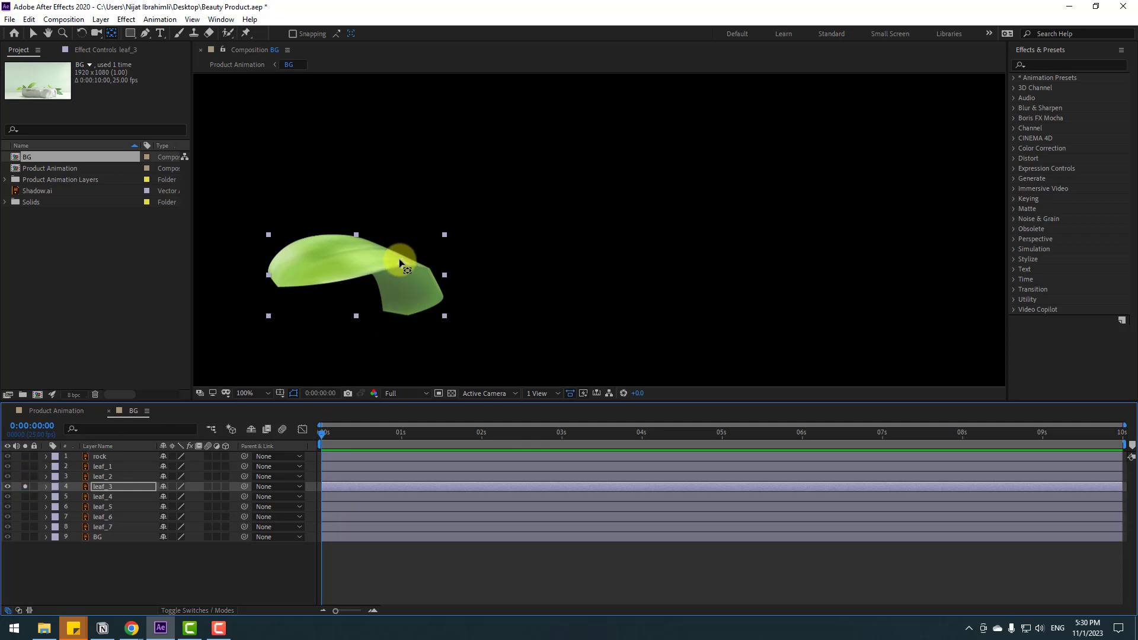
left_click_drag(400, 263, 407, 318)
left_click(19, 52)
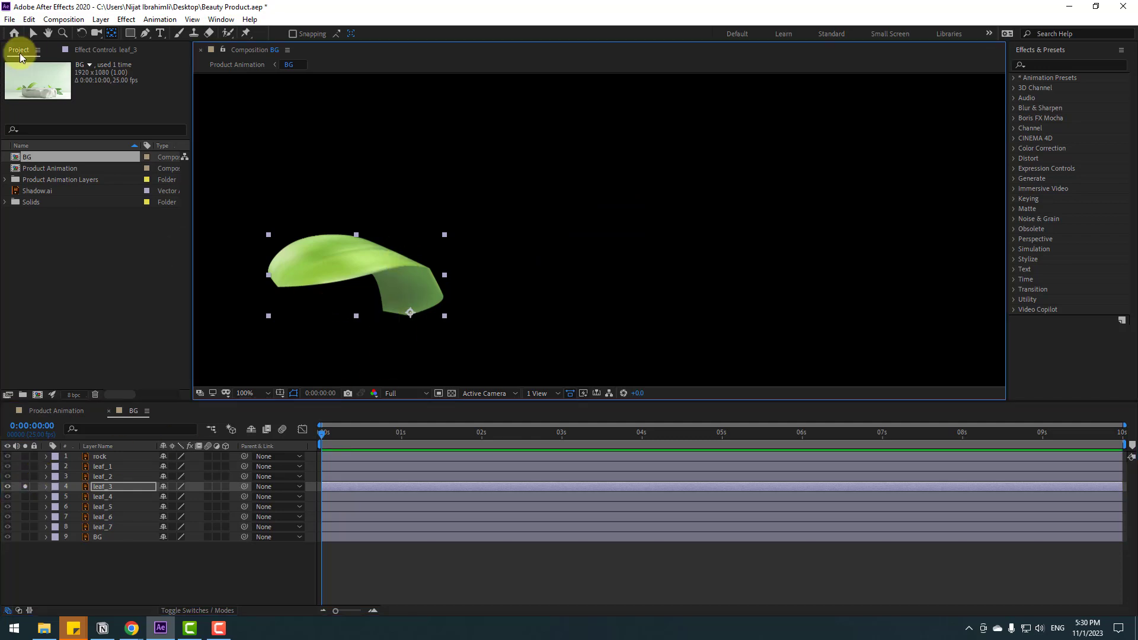
key("v")
left_click(26, 487)
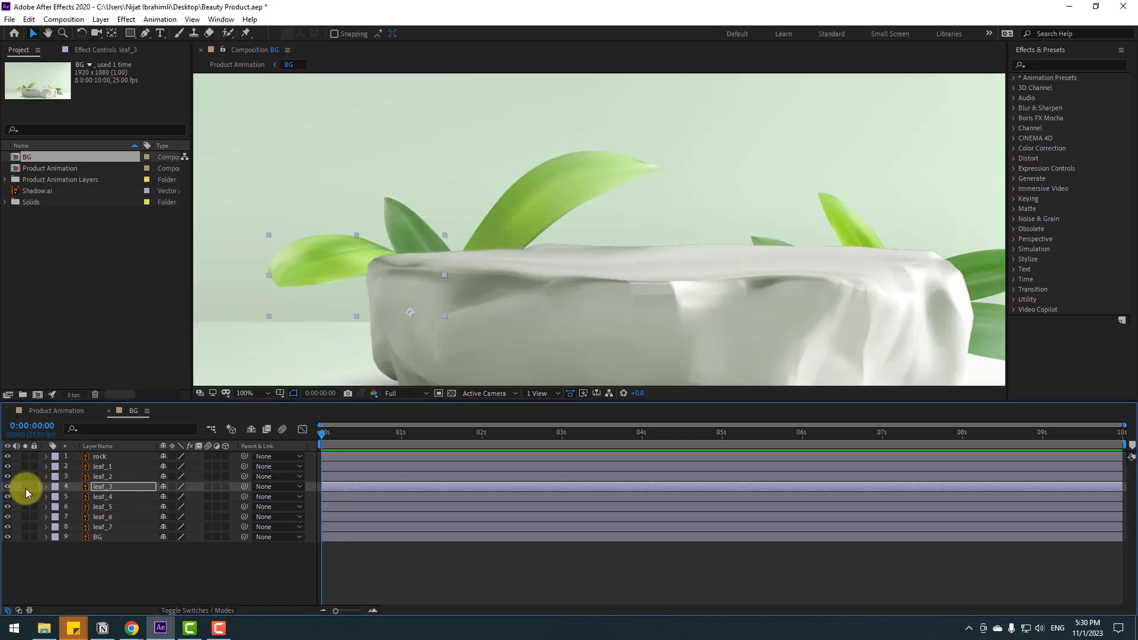
Solo leaf_4 and move its anchor point to the base of the leaf at its upper-left end.
left_click(102, 496)
left_click(25, 497)
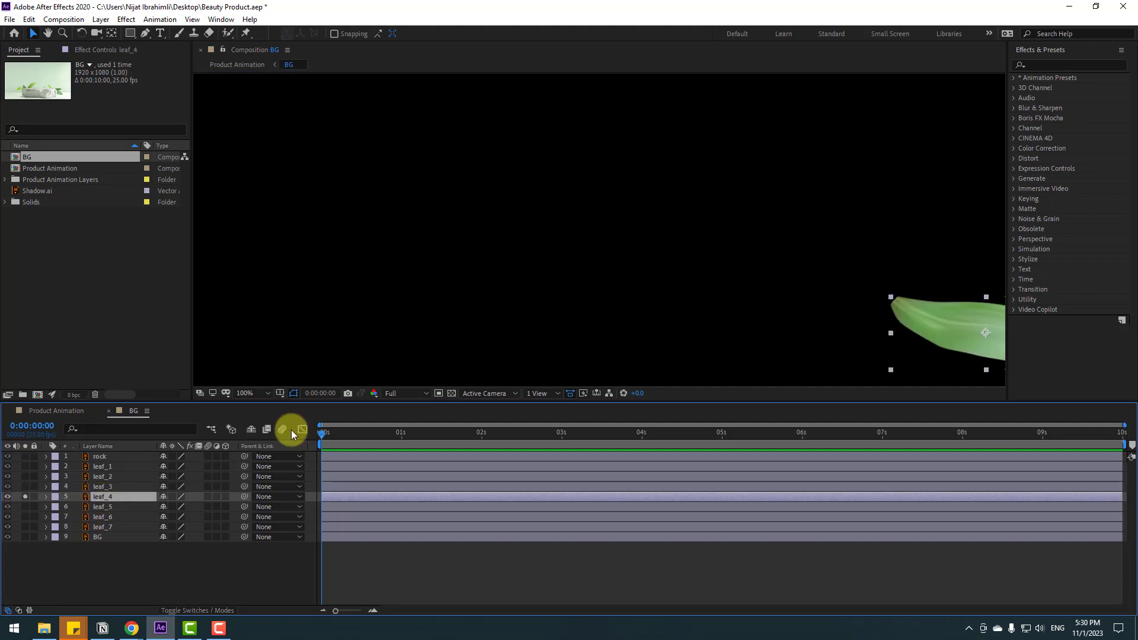
left_click_drag(763, 283, 343, 191)
left_click(112, 33)
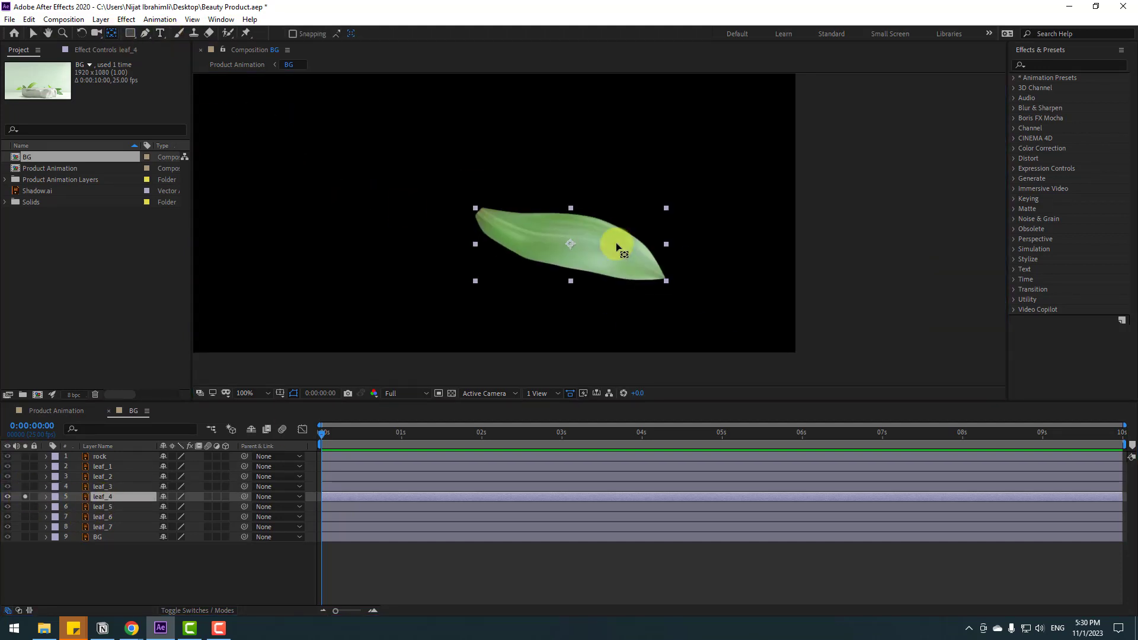
left_click_drag(567, 248, 484, 214)
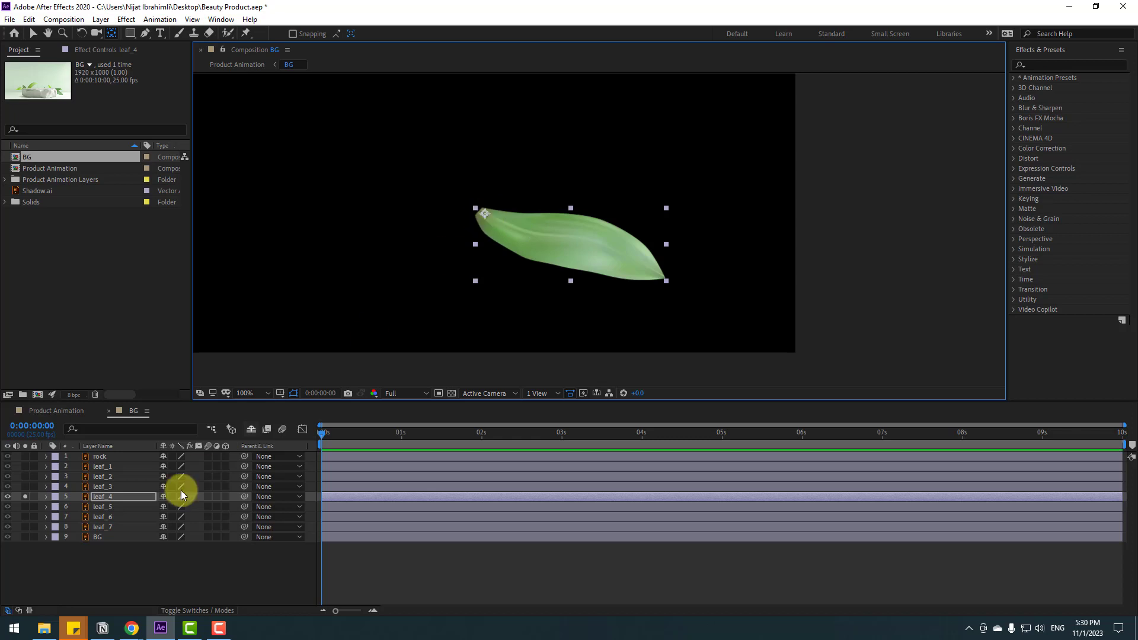
Solo leaf_5, move its anchor point to the leaf's bottom tip, and unsolo leaf_4 and leaf_5.
left_click(107, 508)
left_click(25, 507)
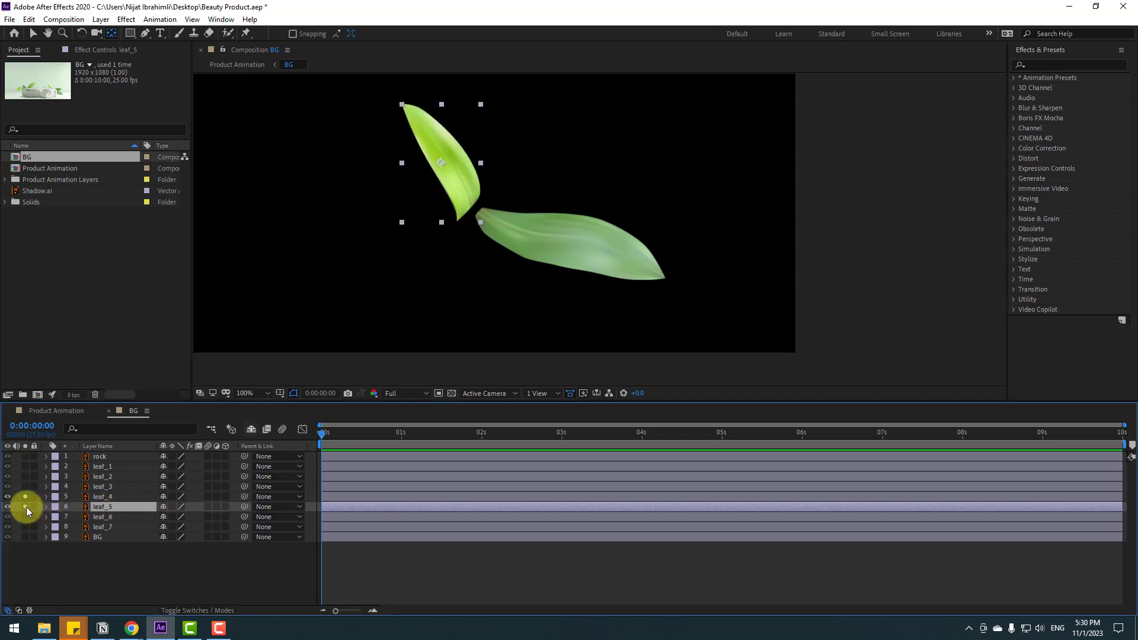
left_click_drag(441, 163, 456, 218)
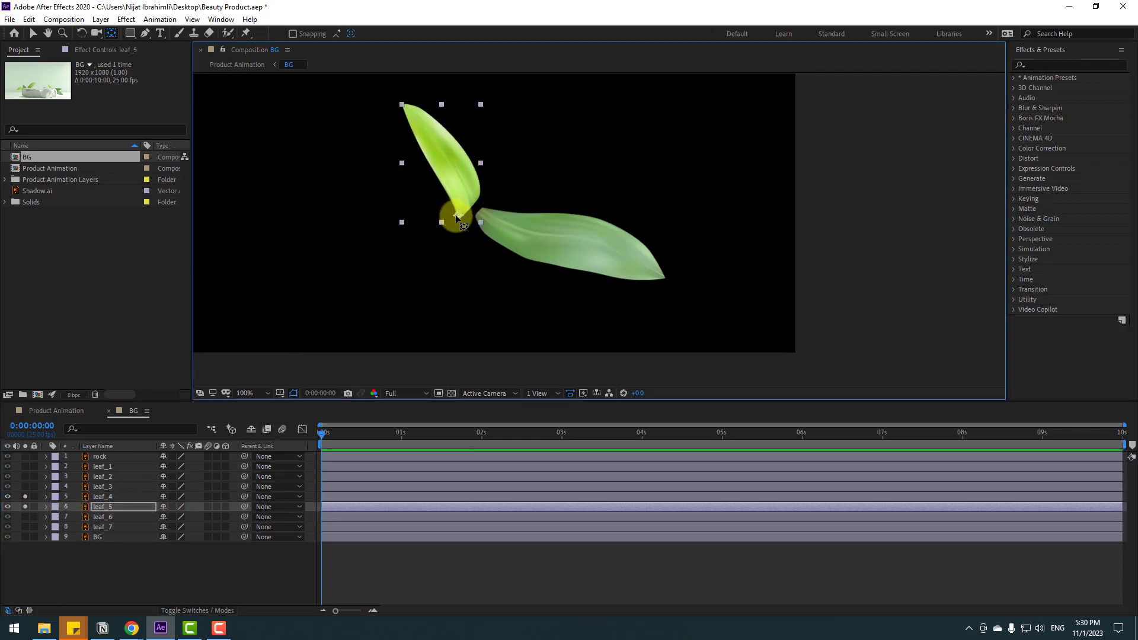
left_click_drag(26, 496, 24, 510)
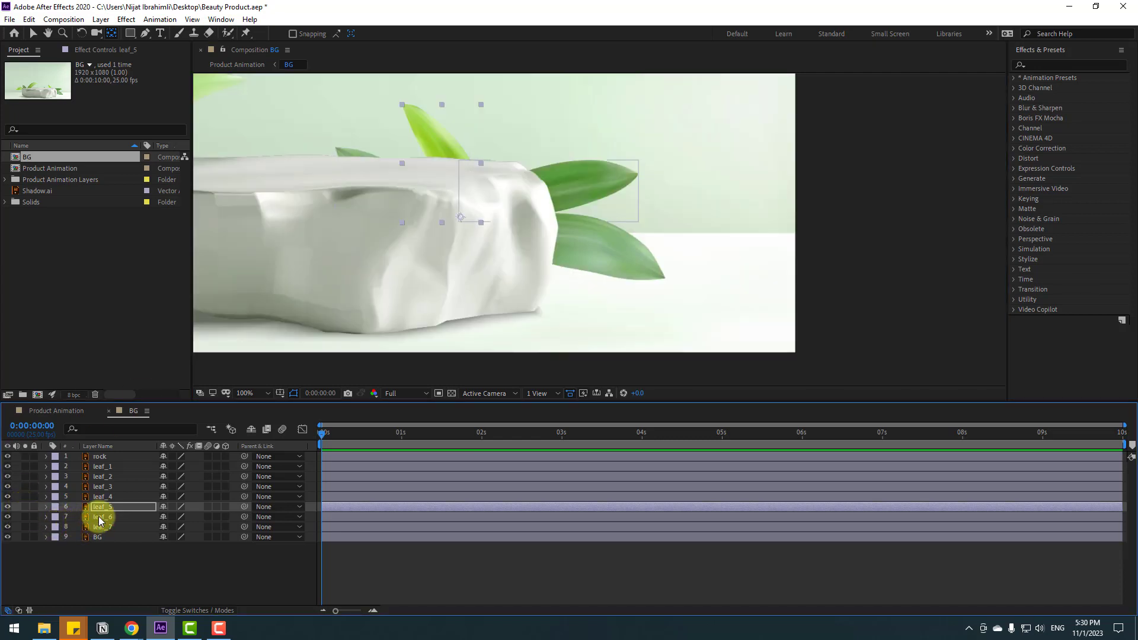
Solo leaf_6, move its anchor point to the leaf's lower-left tip, and unsolo it.
left_click(107, 518)
left_click(25, 517)
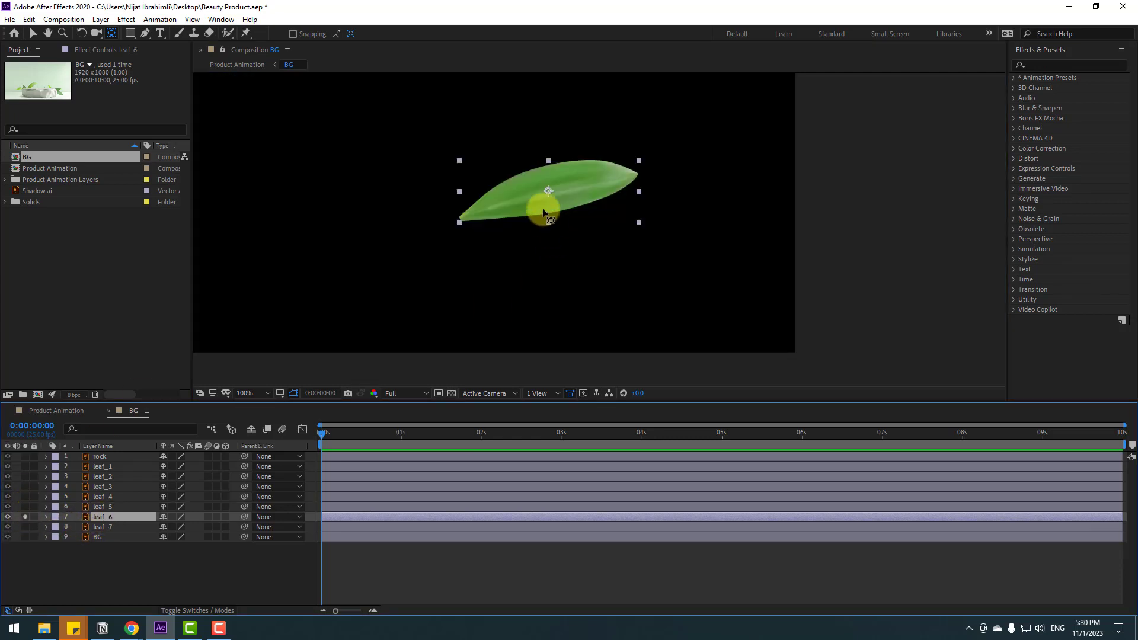
left_click(531, 196)
left_click_drag(531, 197, 471, 223)
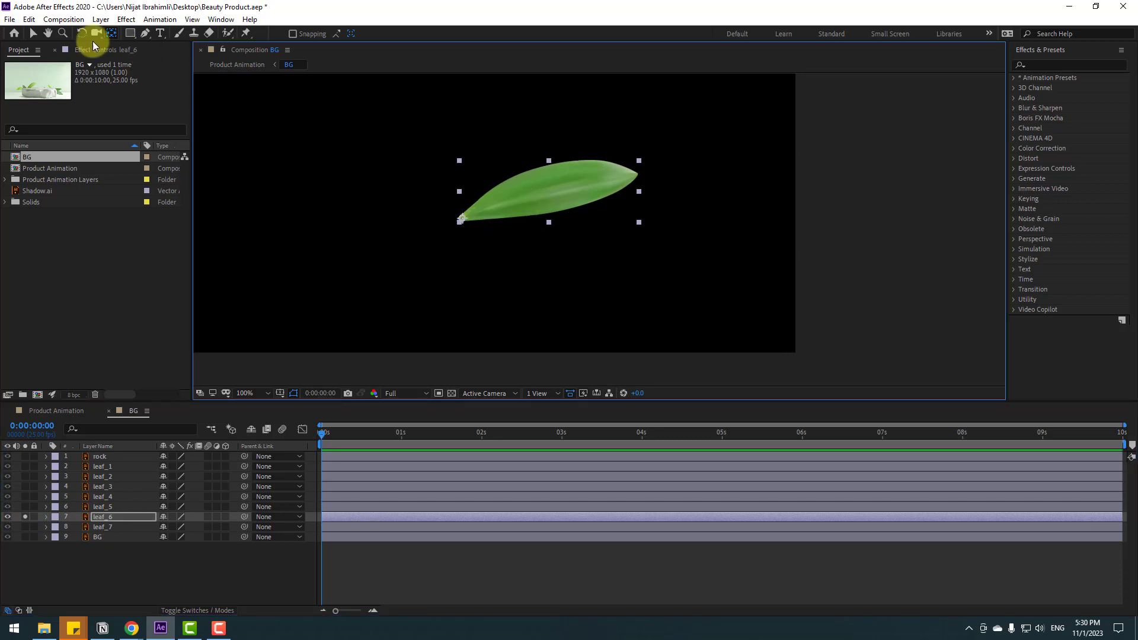
left_click(37, 34)
left_click(24, 517)
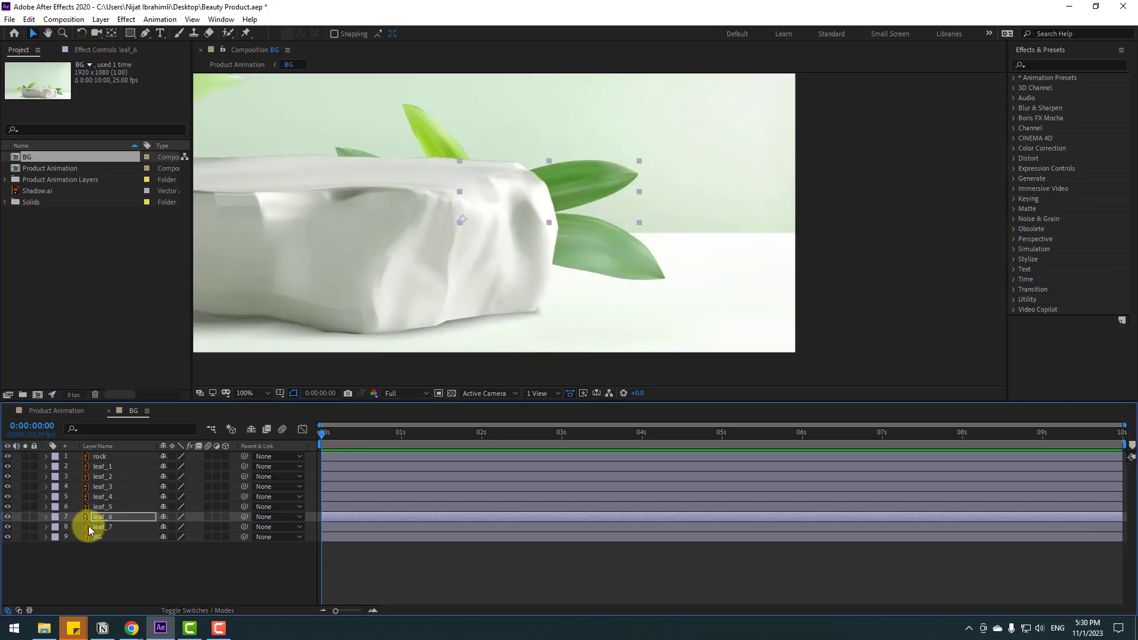
Solo leaf_7, move its anchor point to the leaf's lower-right end, and unsolo it.
left_click(102, 527)
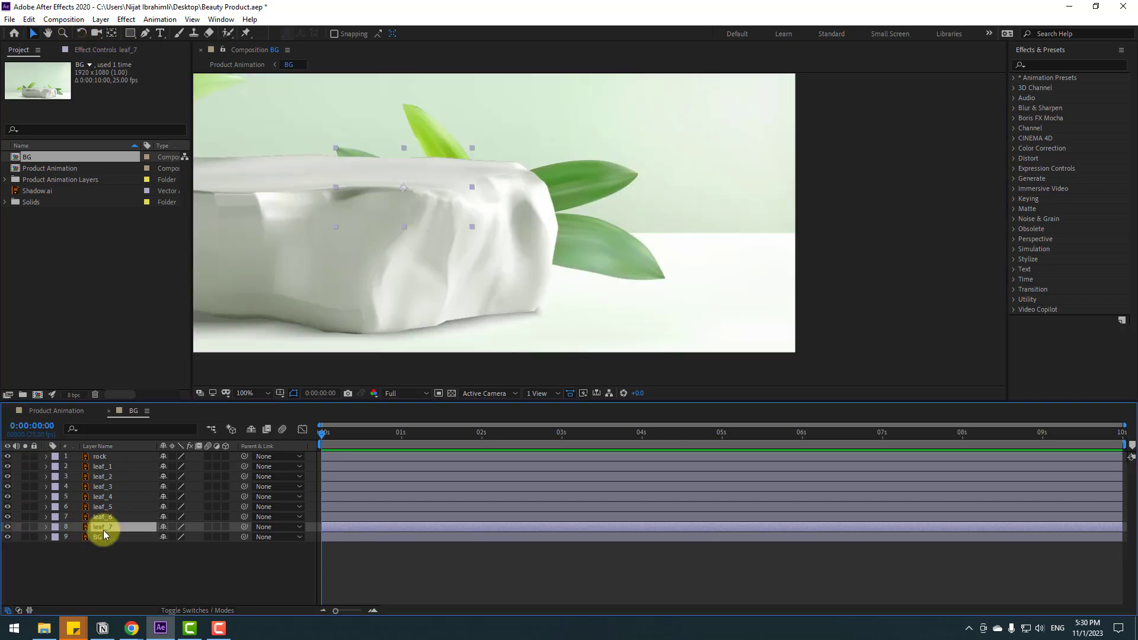
left_click(24, 527)
key("y")
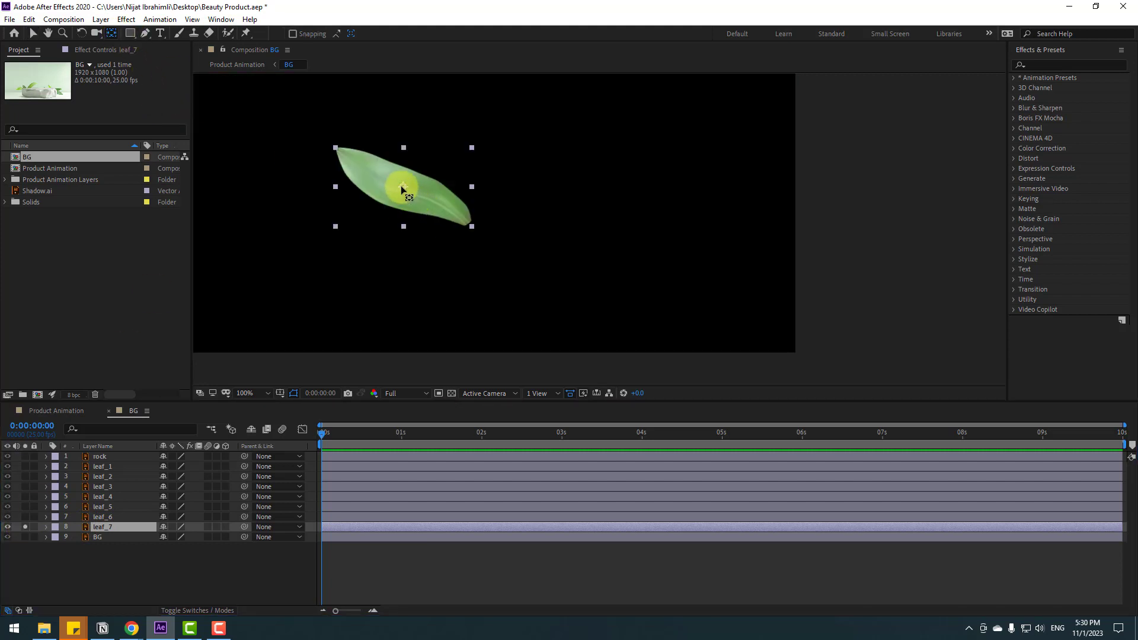
left_click_drag(400, 186, 461, 218)
left_click(34, 33)
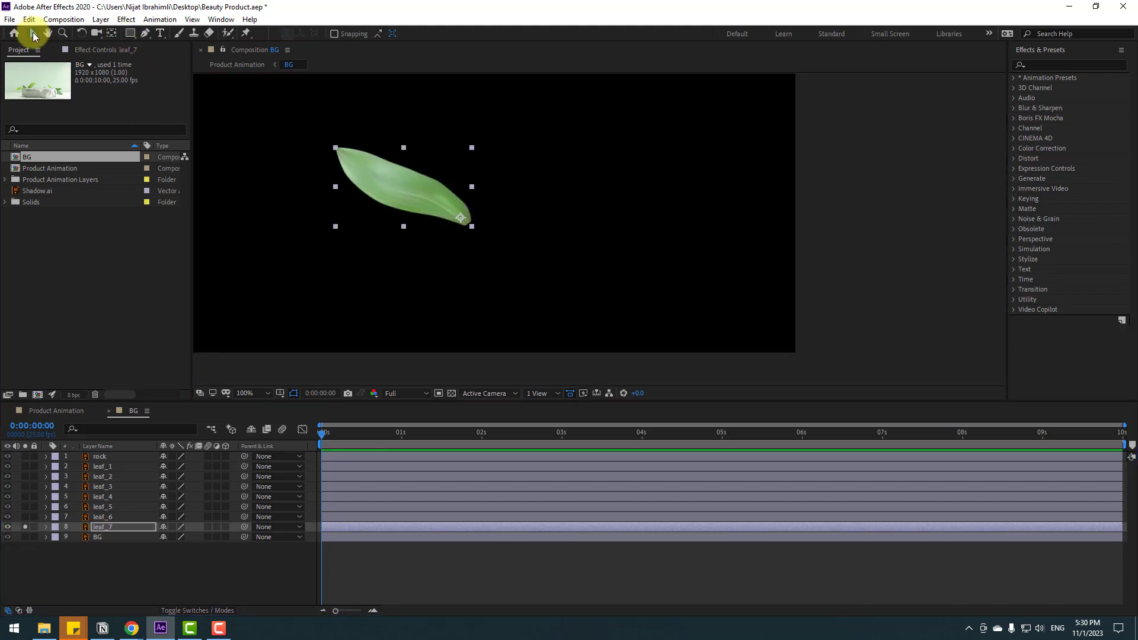
left_click(24, 527)
scroll(414, 273, "down", 2)
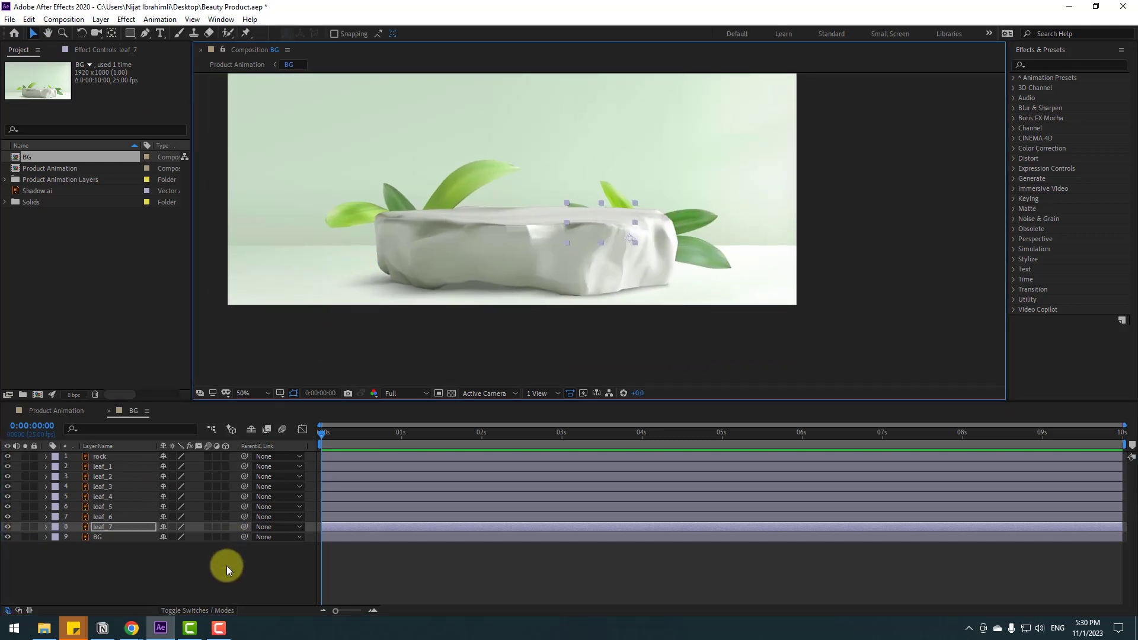
Reveal the Rotation property of all layers from leaf_1 to leaf_7, then clear the layer selection.
left_click(226, 569)
key("h")
left_click_drag(564, 211, 569, 236)
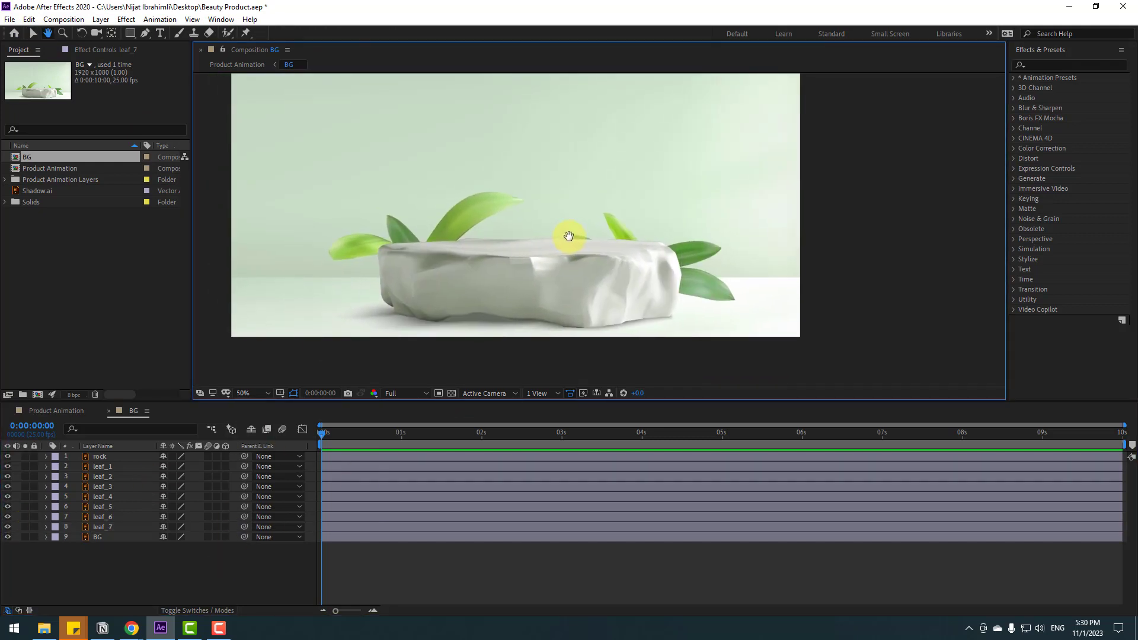
key("v")
left_click(105, 467)
left_click(98, 528, "shift")
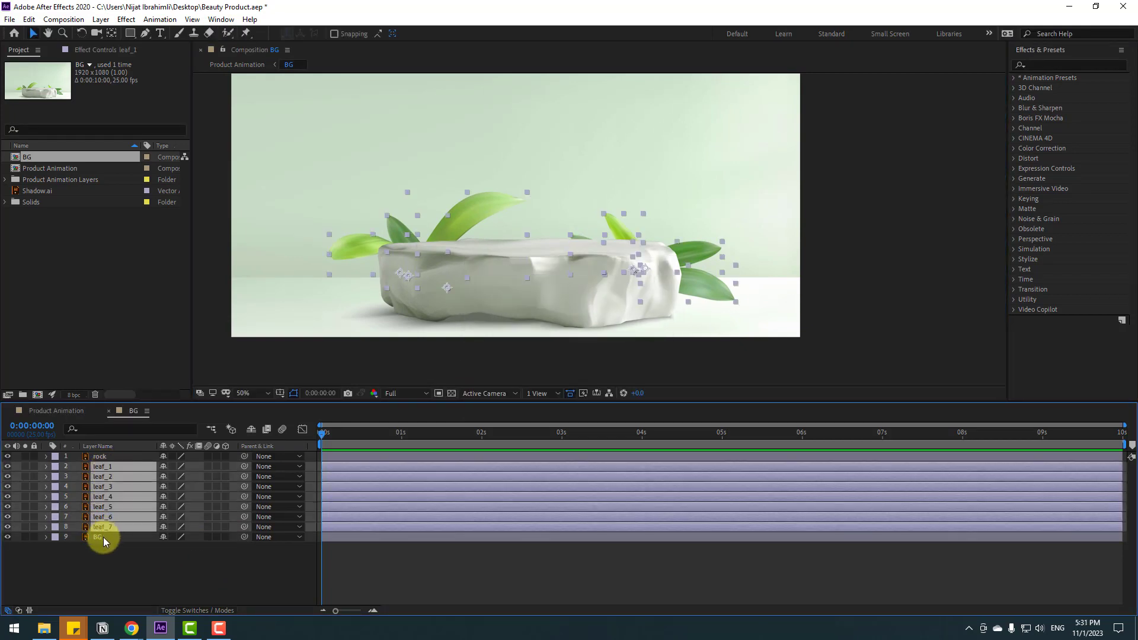
key("r")
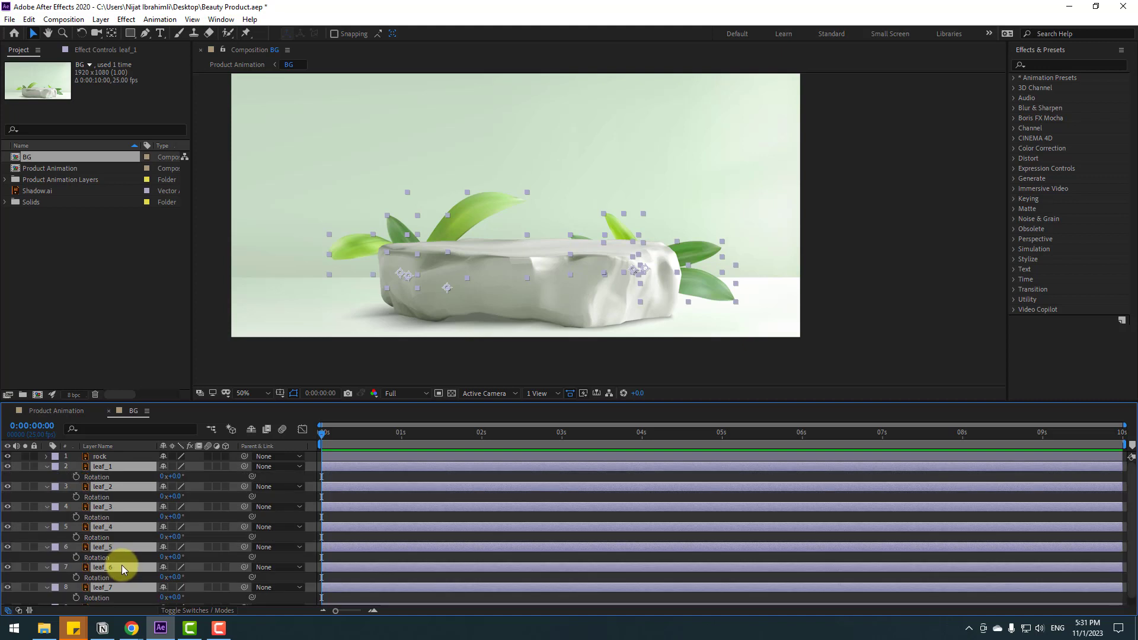
left_click(69, 477)
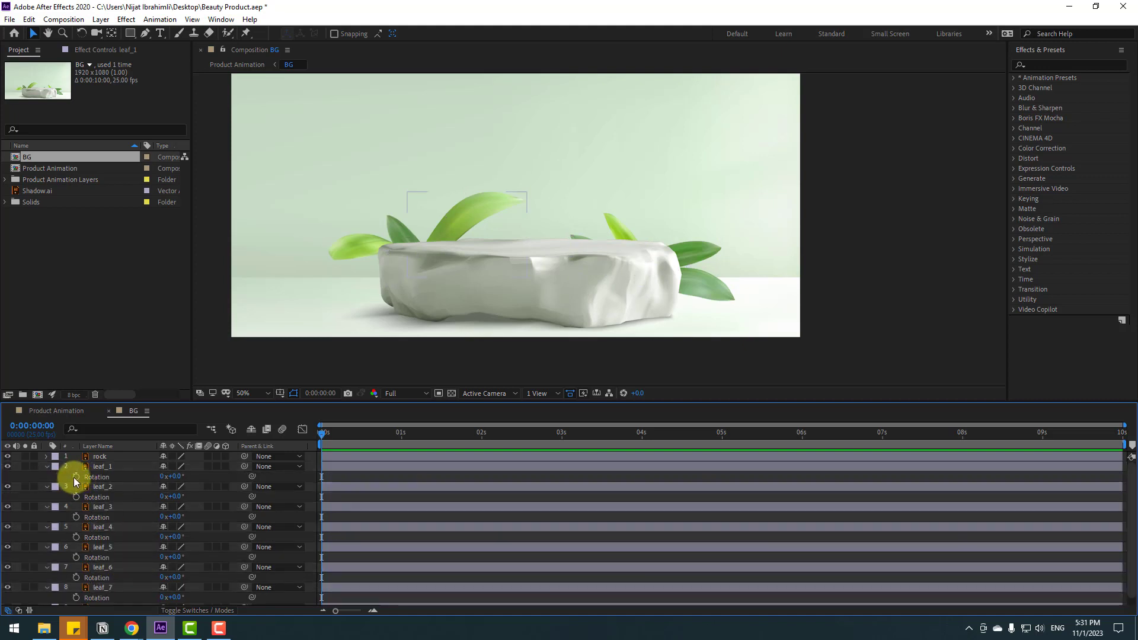
Add the expression wiggle(1,7) to leaf_1's Rotation and preview the leaf's movement.
left_click(76, 478, "alt")
type("wiggler")
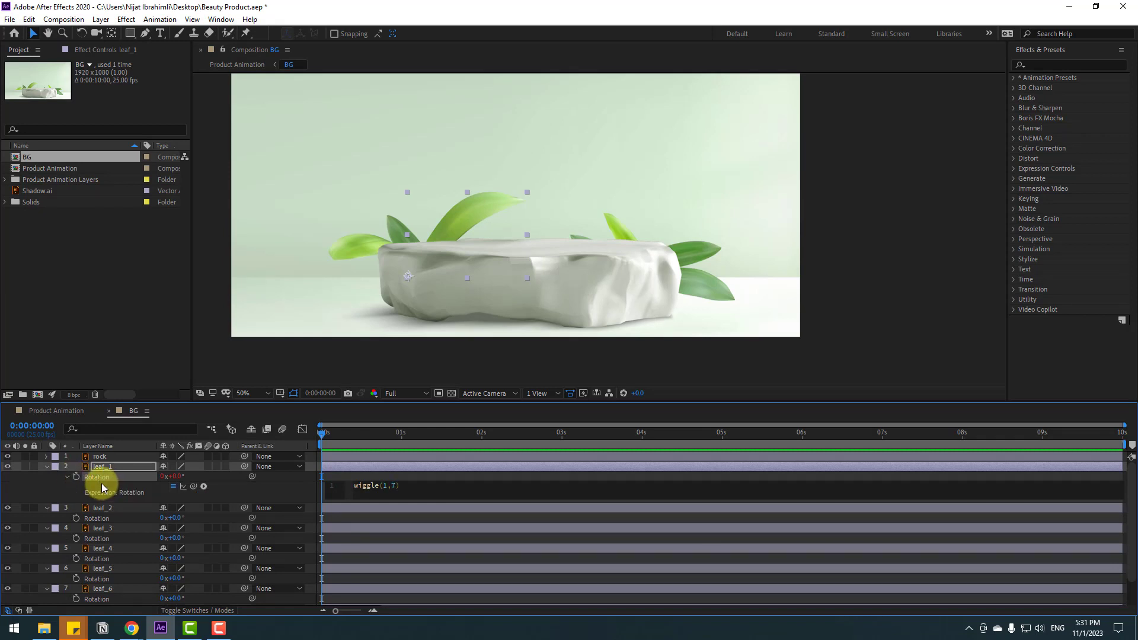
left_click(343, 476)
key("space")
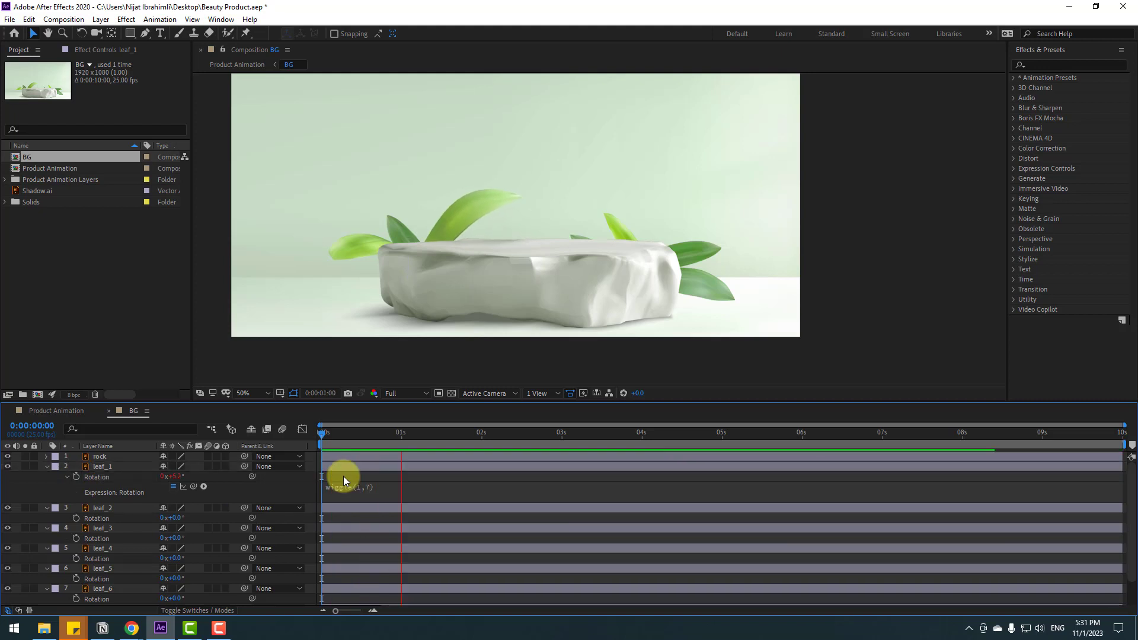
left_click(362, 442)
Copy only the expression from leaf_1's Rotation property.
left_click(99, 483)
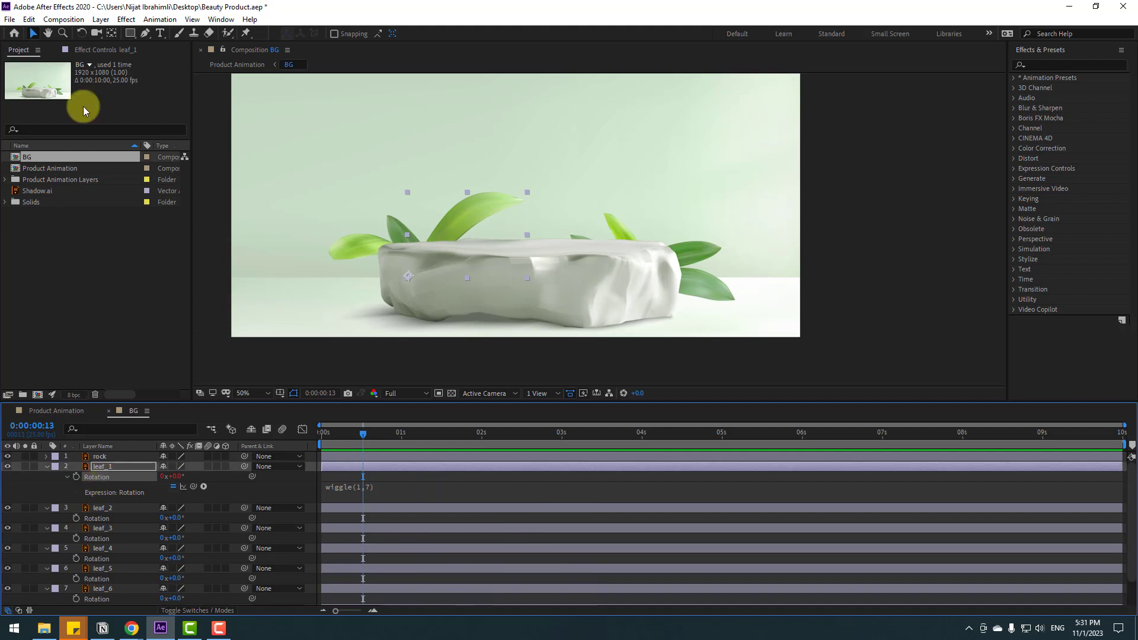
left_click(29, 19)
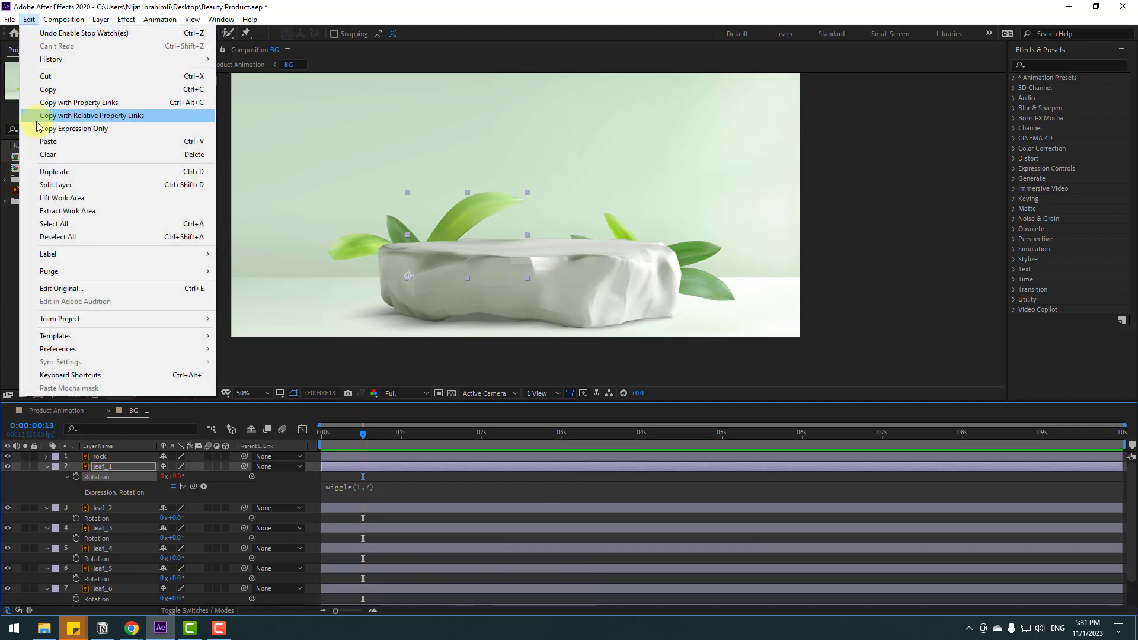
left_click(100, 129)
Select the Rotation properties of leaf_2 through leaf_7 and paste the copied wiggle expression onto them.
left_click(95, 508)
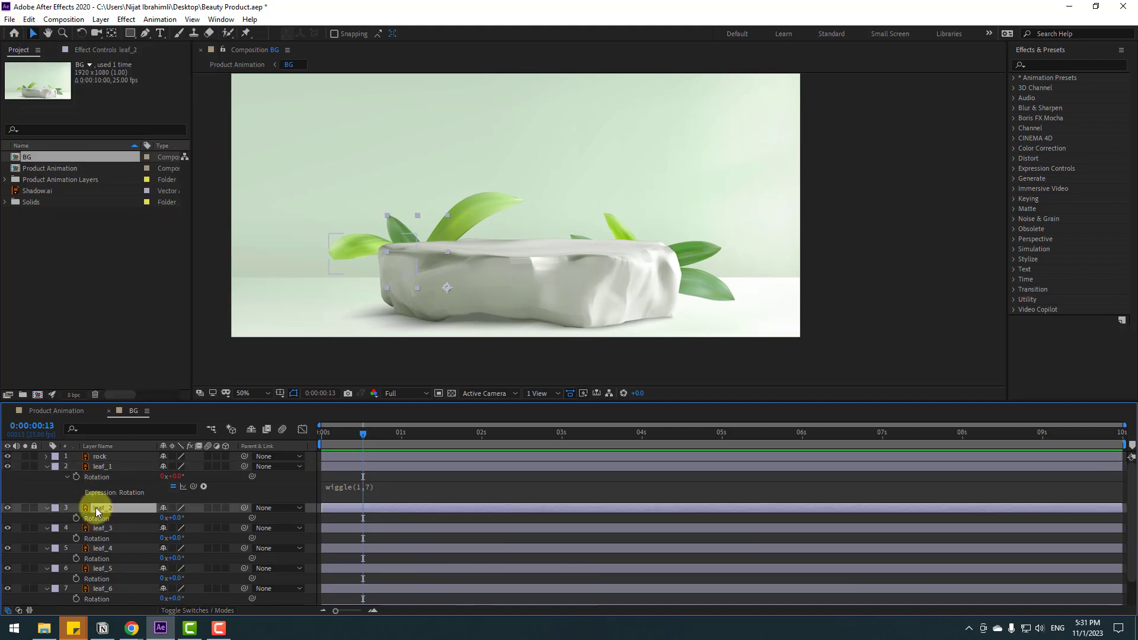
left_click(92, 519)
left_click(97, 538, "ctrl")
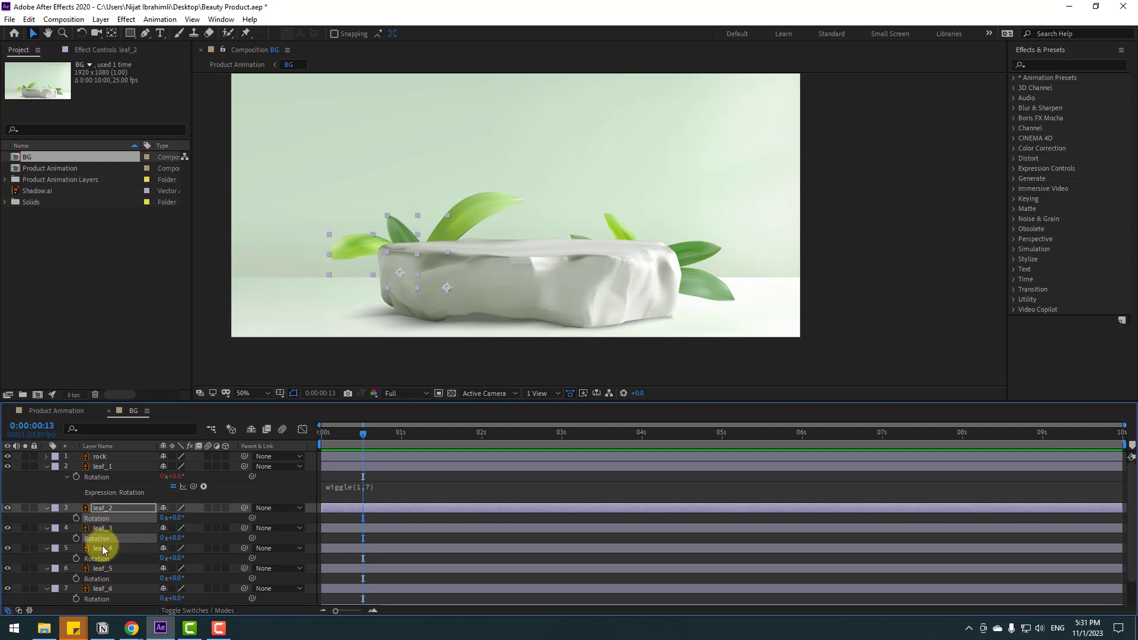
left_click(97, 559, "ctrl")
left_click(104, 580, "ctrl")
left_click(102, 598, "ctrl")
scroll(126, 578, "down", 1)
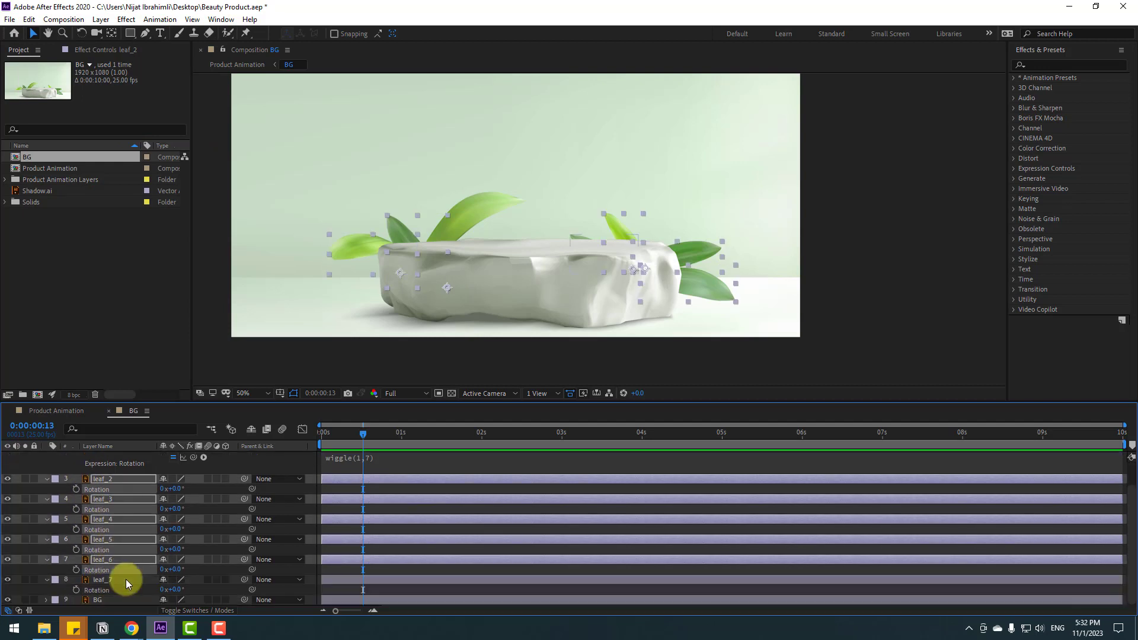
left_click(139, 584, "ctrl")
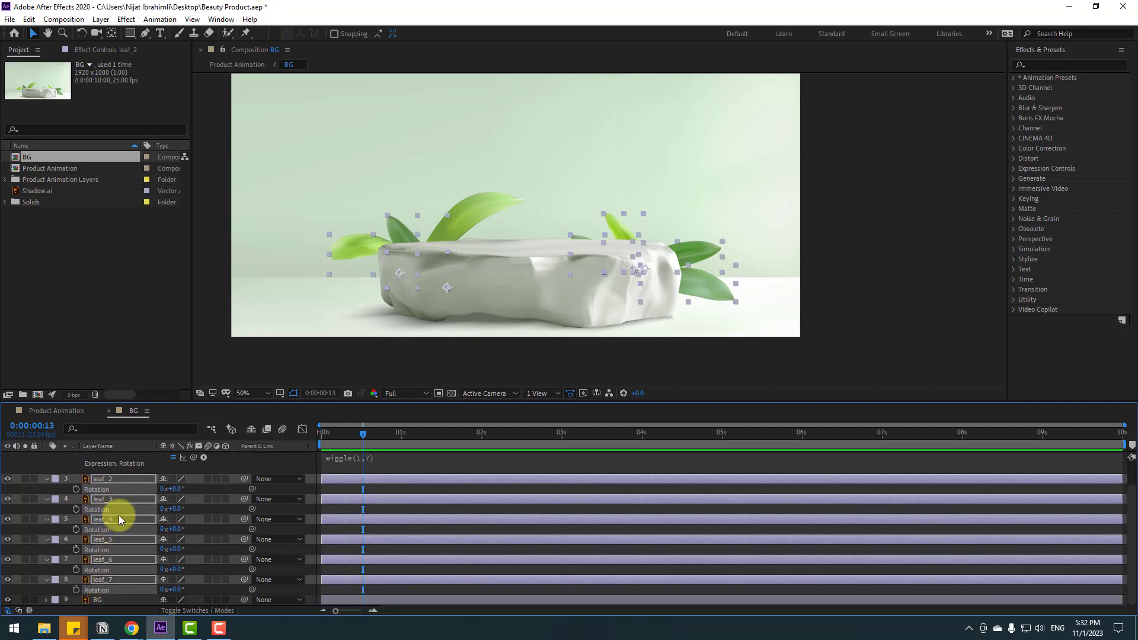
left_click(28, 19)
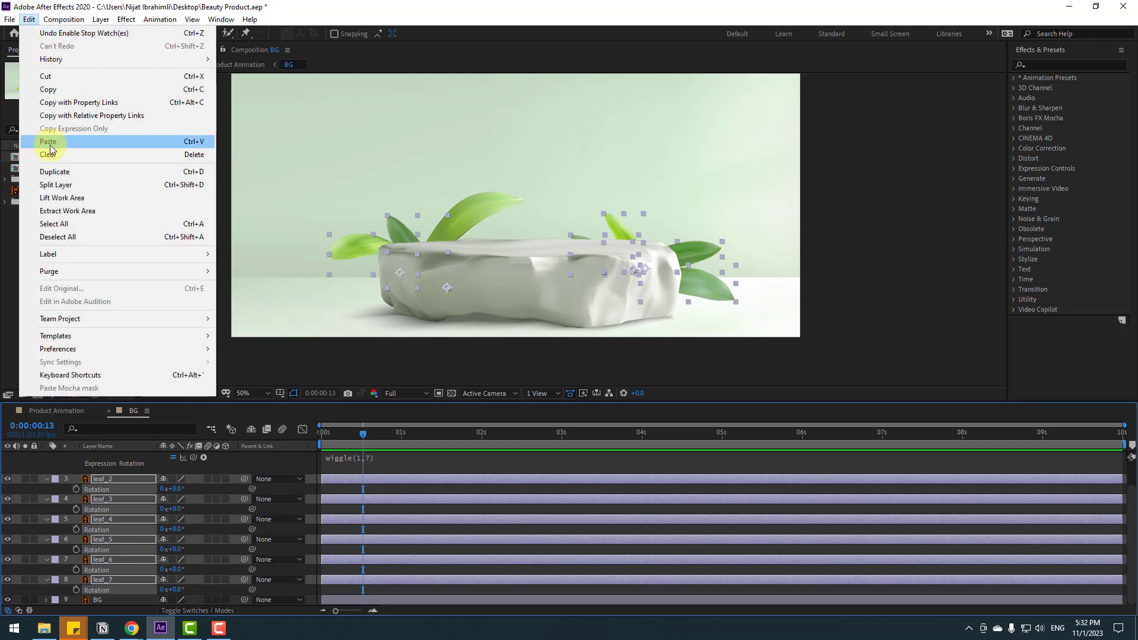
left_click(58, 145)
Preview the movement of all leaves and collapse the properties of leaf_2 through leaf_7.
key("space")
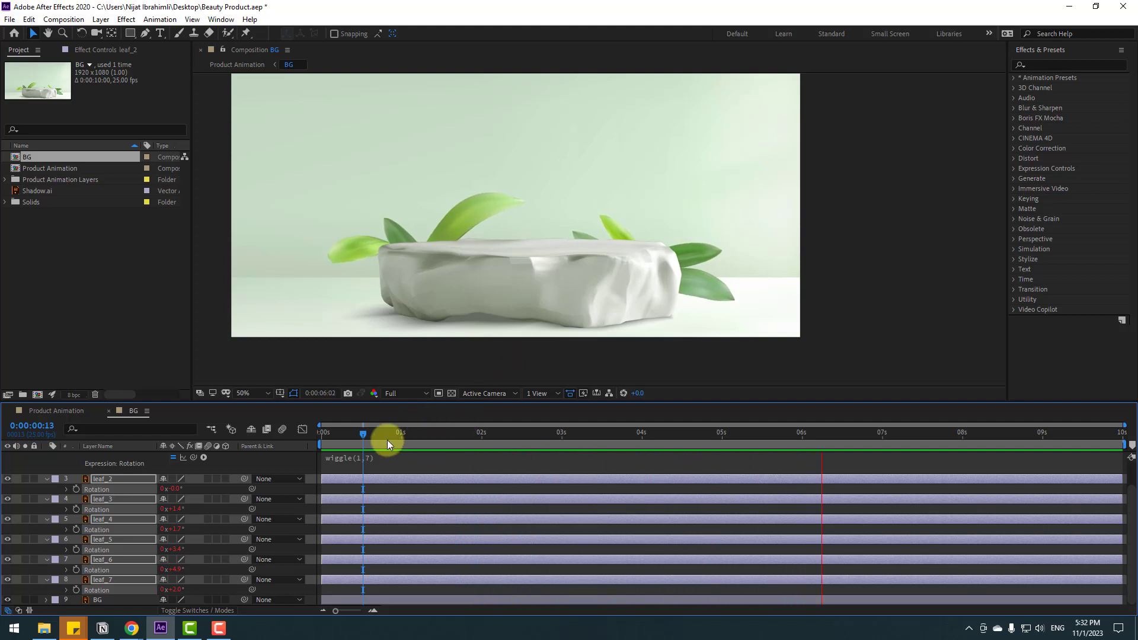
left_click_drag(361, 436, 351, 435)
left_click(47, 479)
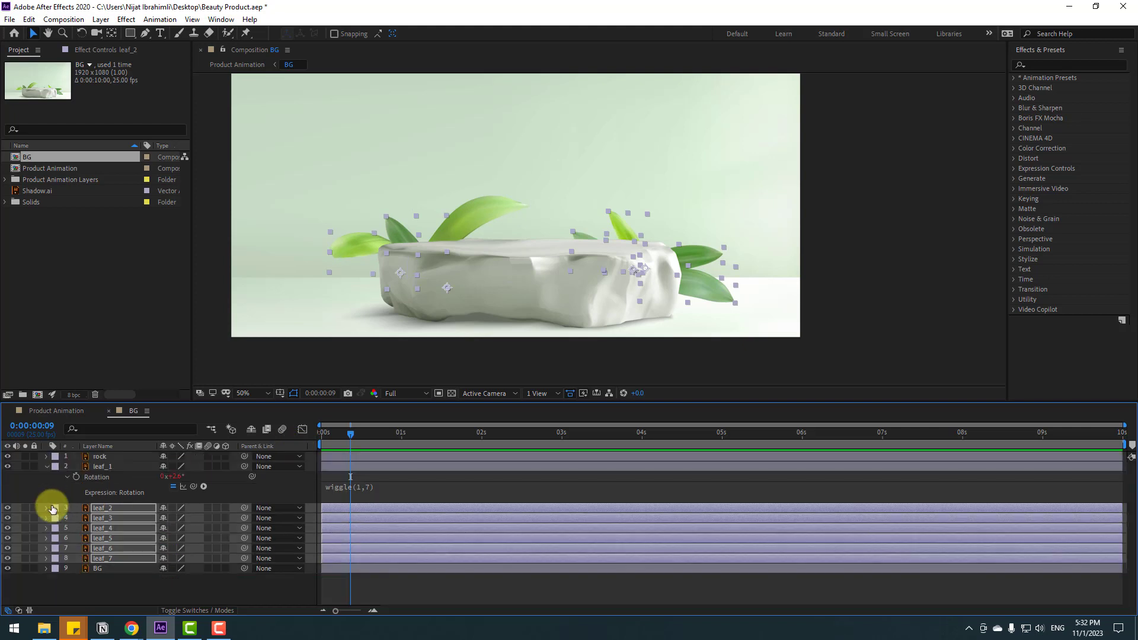
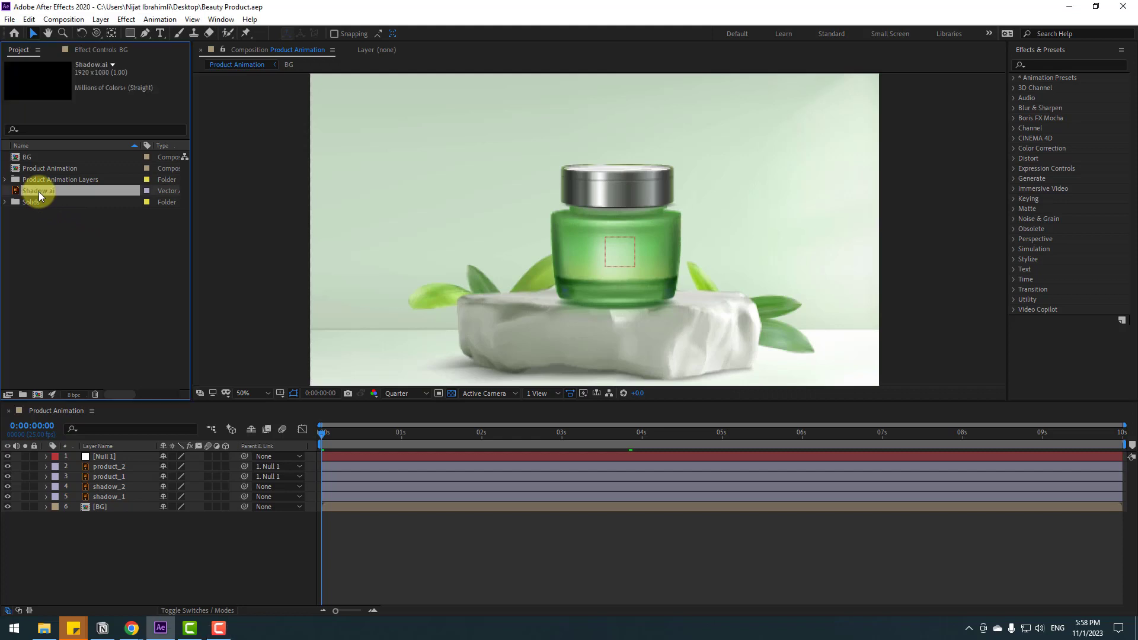
Open the BG composition and add Shadow.ai as a layer between leaf_7 and the BG layer.
double_click(100, 507)
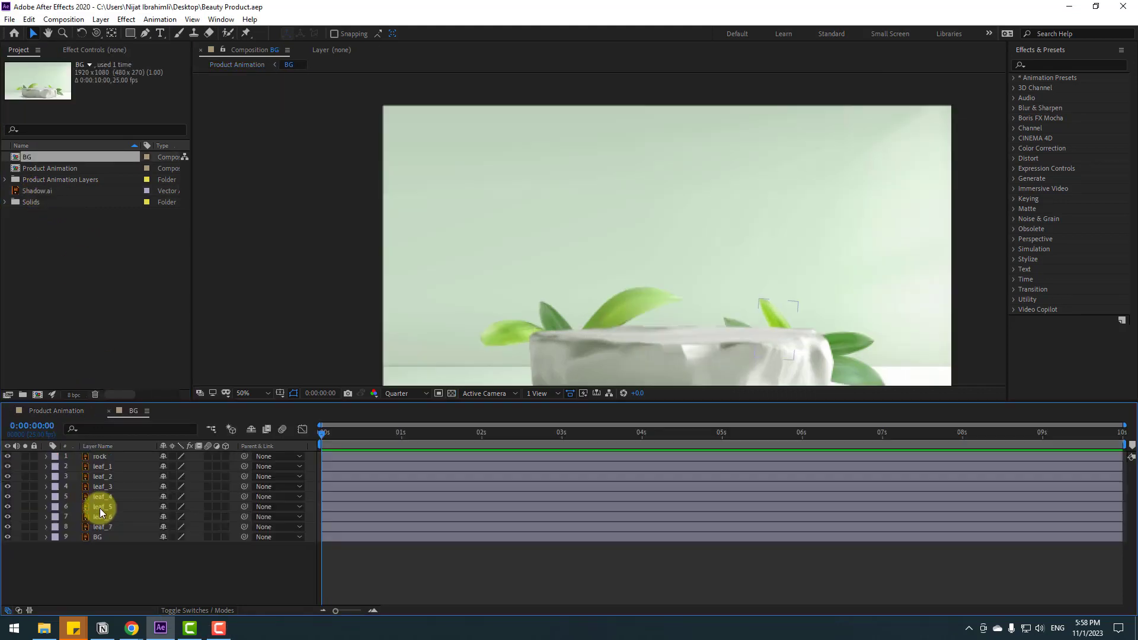
left_click(41, 191)
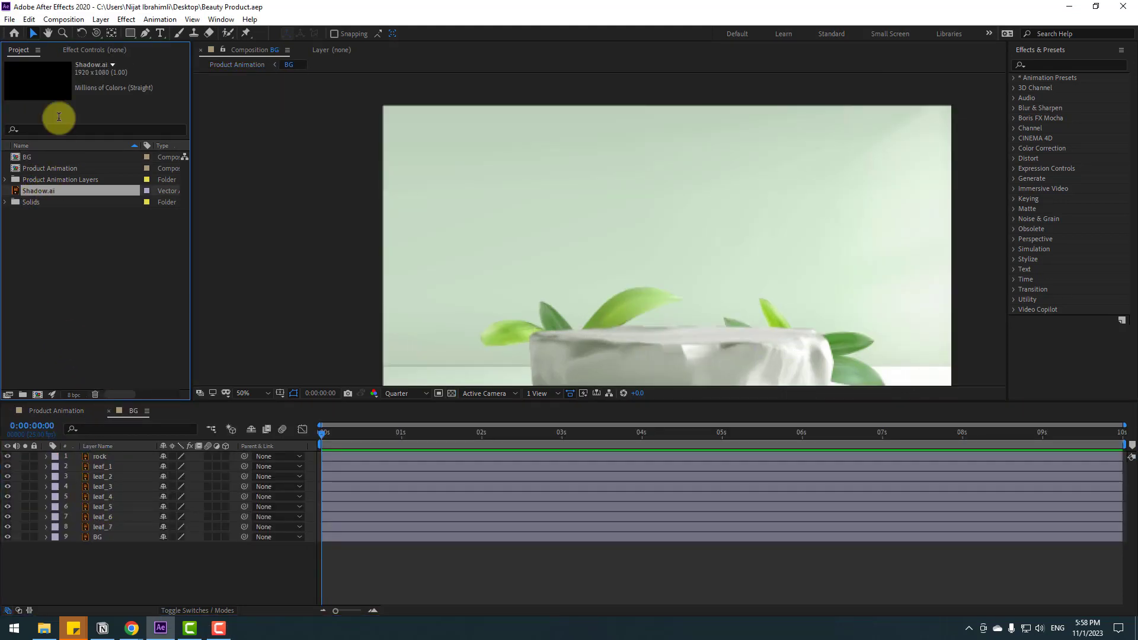
left_click_drag(48, 190, 119, 531)
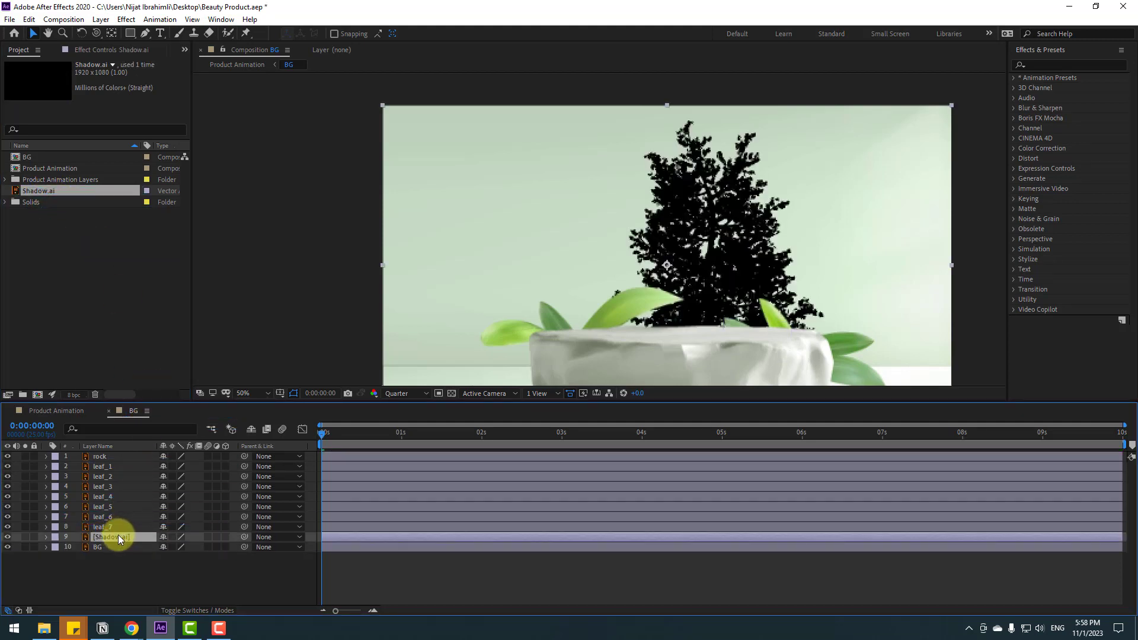
Scale the Shadow.ai layer to 265%, tilt it and position it across the background wall behind the rock.
key("s")
left_click_drag(179, 546, 203, 541)
key("comma")
key("r")
key("s")
mouse_move(704, 249)
left_mouse_down()
mouse_move(728, 267)
mouse_move(696, 264)
mouse_move(707, 264)
left_mouse_up()
left_click_drag(178, 545, 198, 541)
left_click_drag(771, 257, 739, 261)
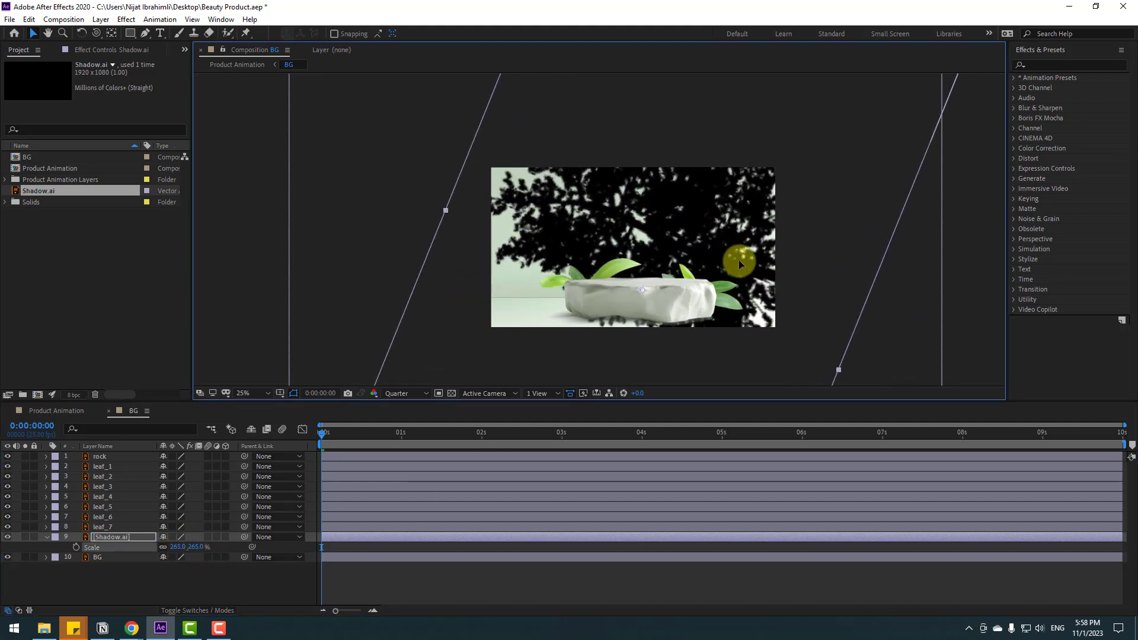
left_click(46, 537)
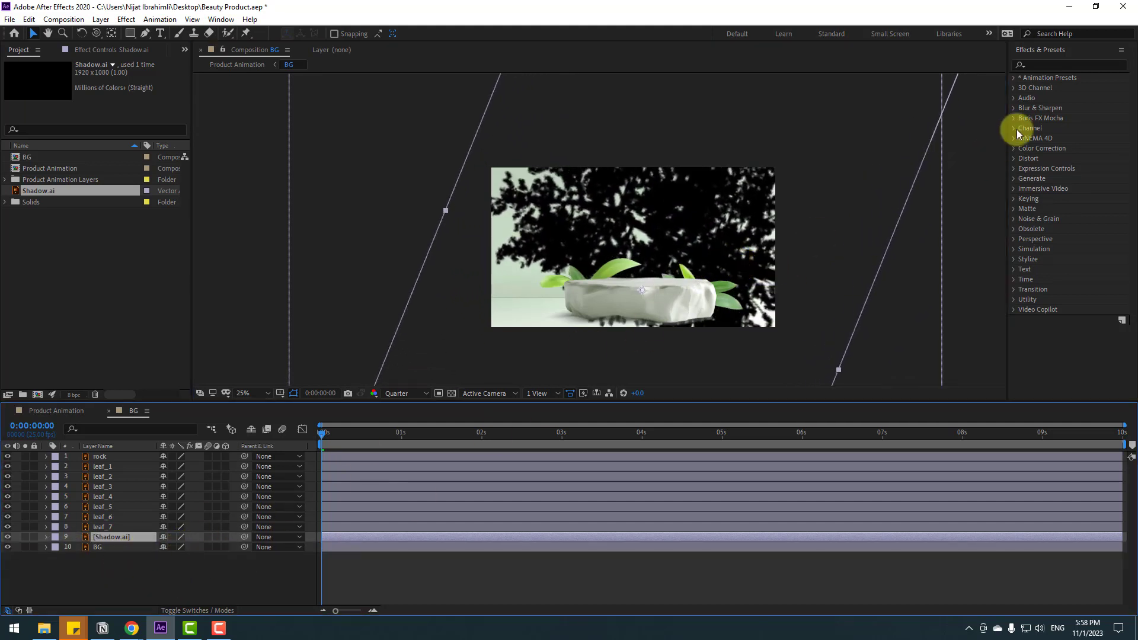
Apply Turbulent Displace to the Shadow.ai layer with Amount 40 and Size 8.
left_click(1057, 64)
type("disp")
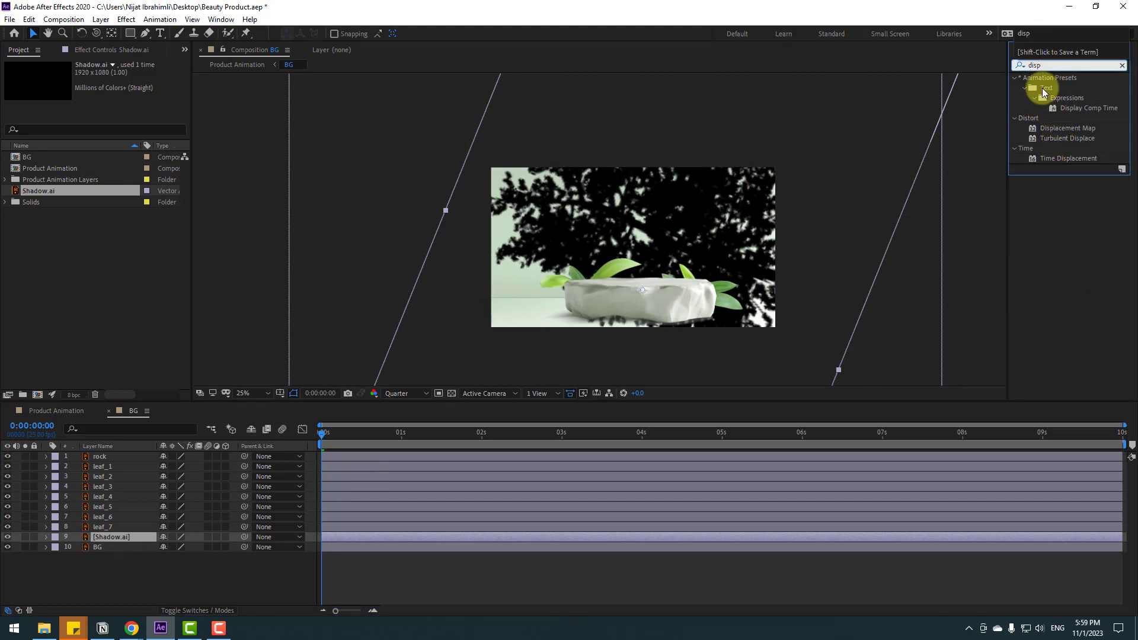
left_click_drag(1069, 141, 123, 533)
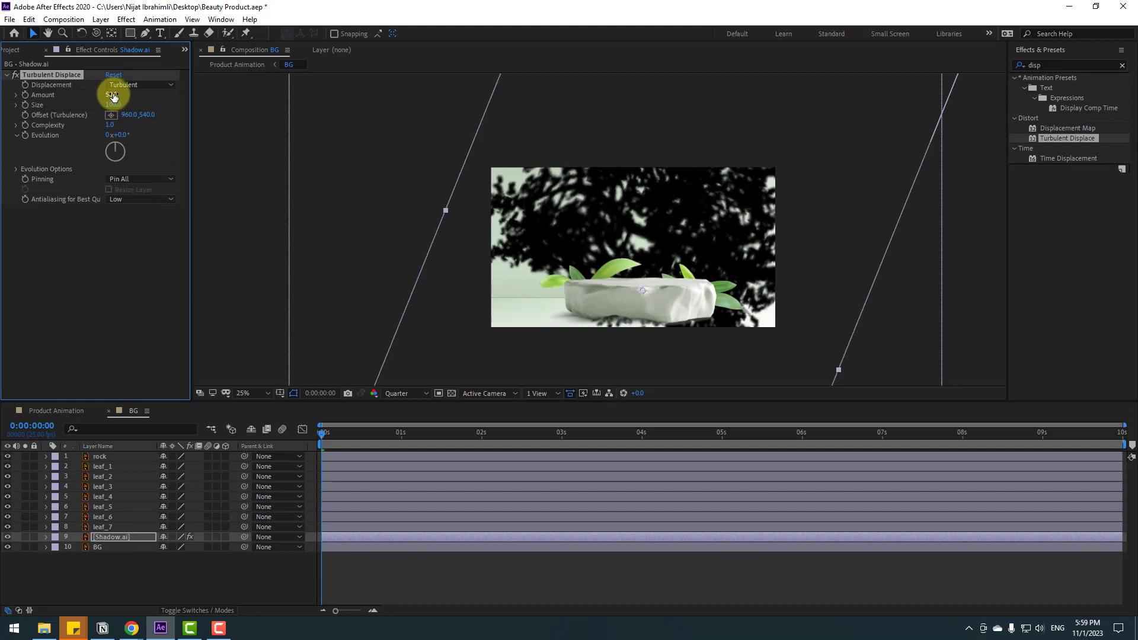
type("40")
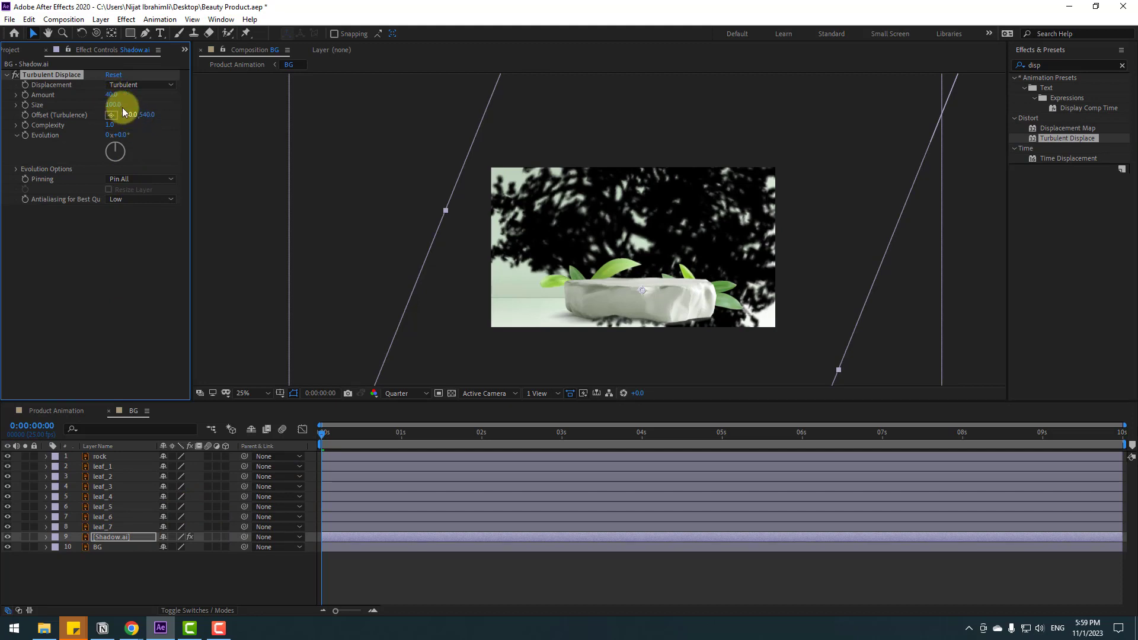
key("Return")
type("24")
key("Return")
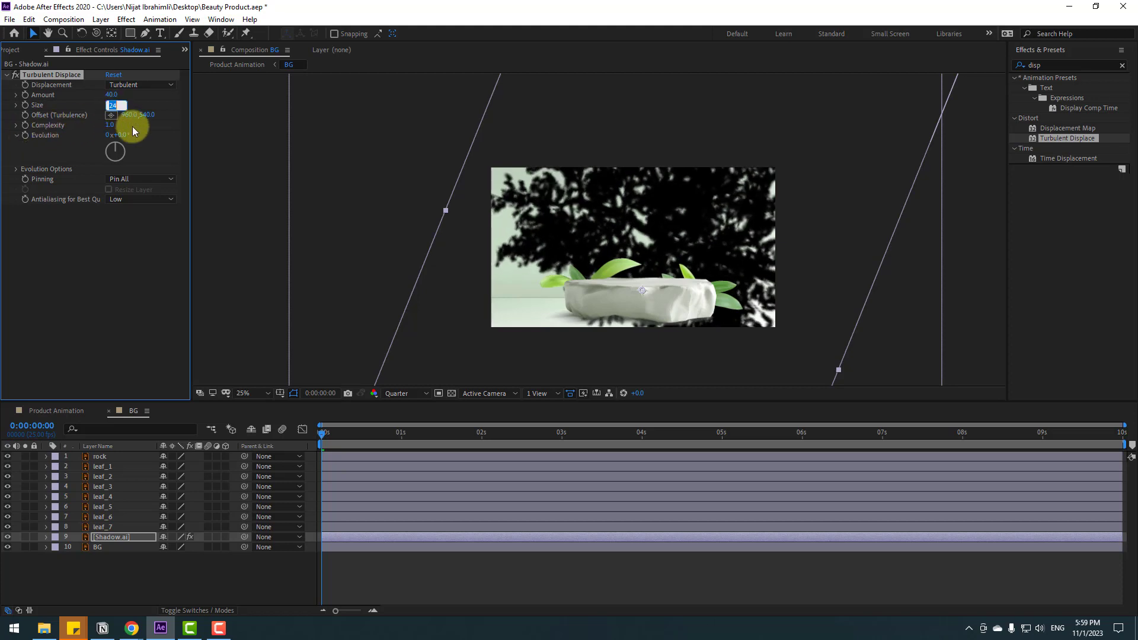
key("Return")
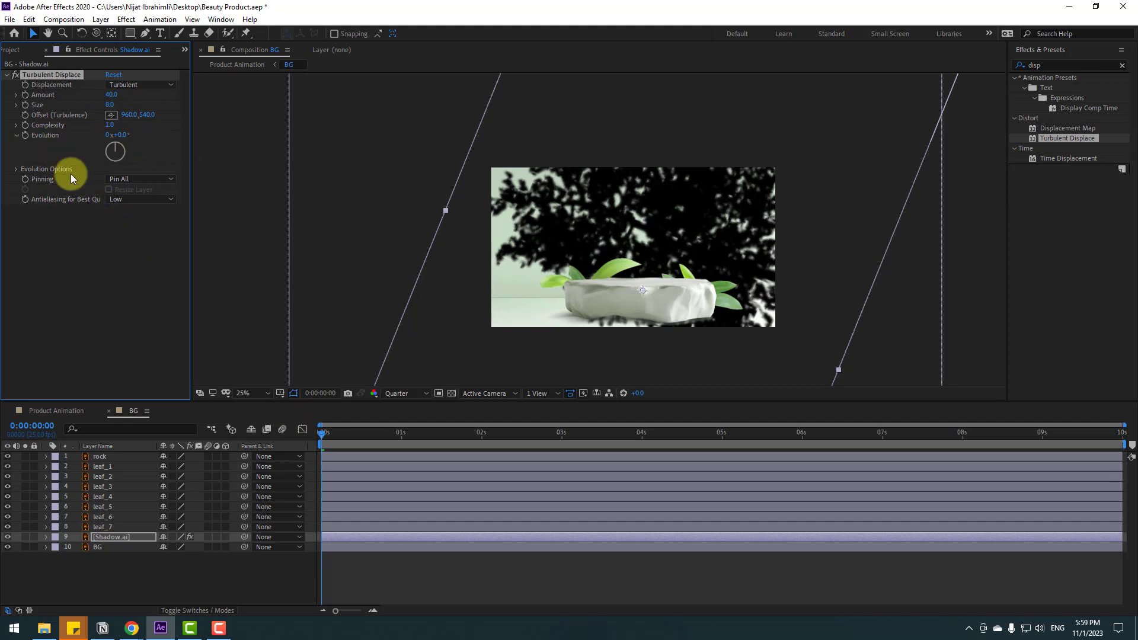
Drive Turbulent Displace's Evolution with the expression time*200 and preview the shadow's movement.
left_click_drag(120, 136, 457, 107)
key("ctrl+z")
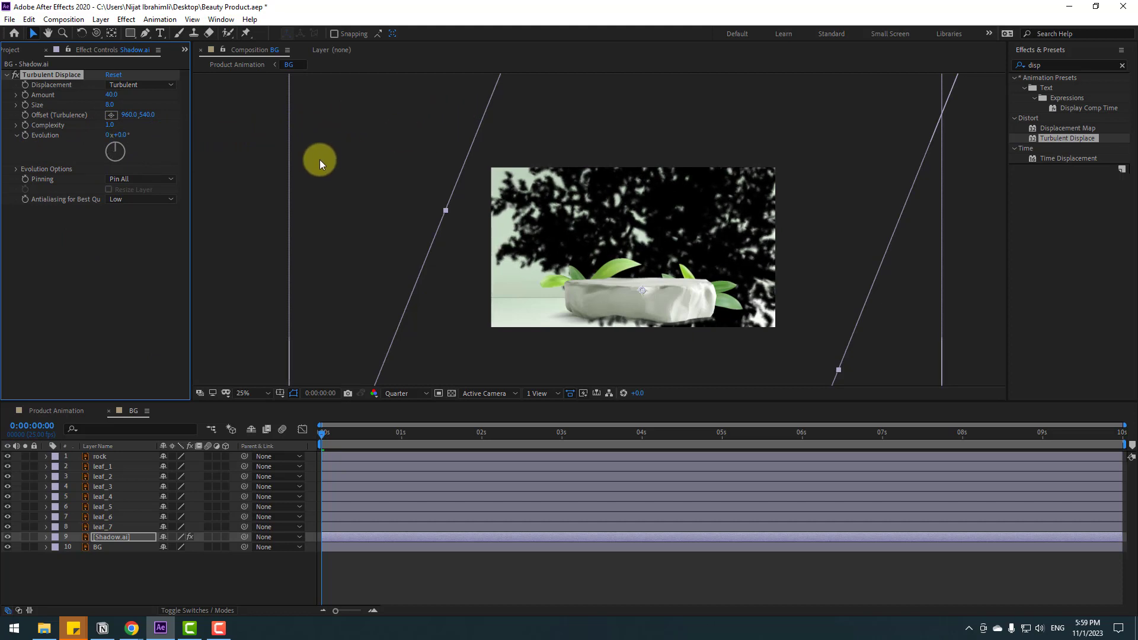
left_click(24, 136, "alt")
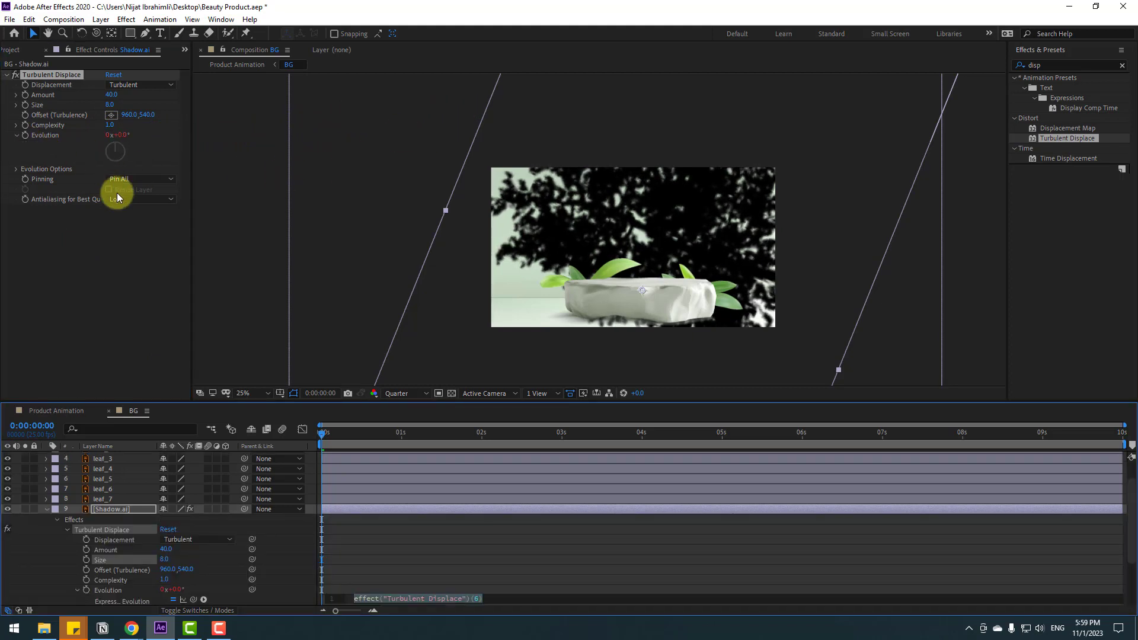
type("time*")
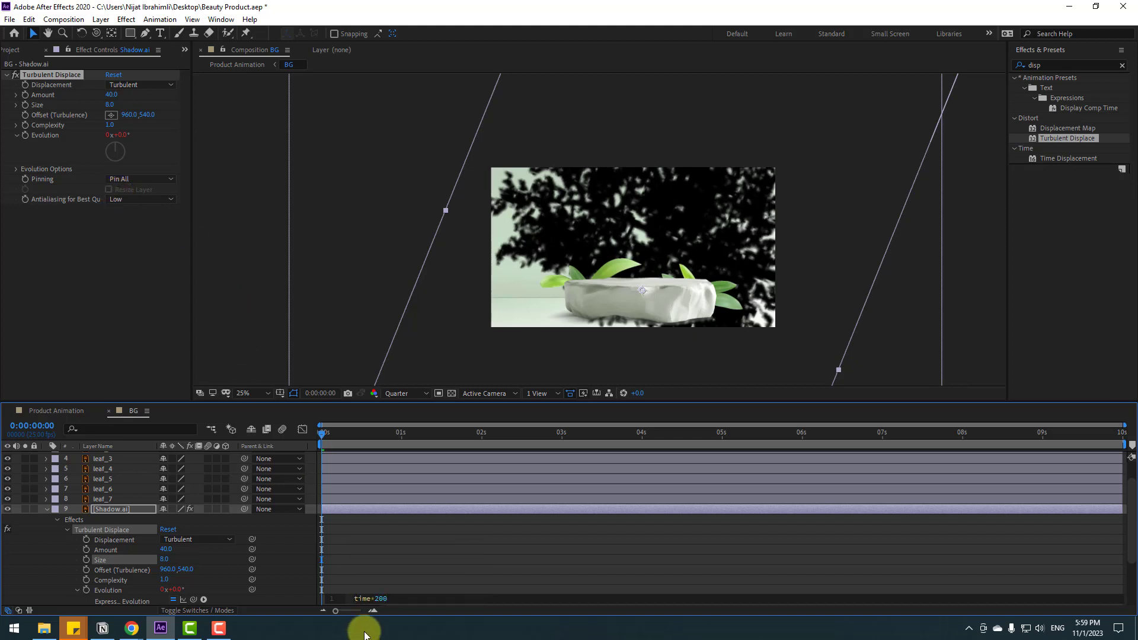
type("200")
left_click(357, 589)
key("space")
scroll(641, 209, "up", 1)
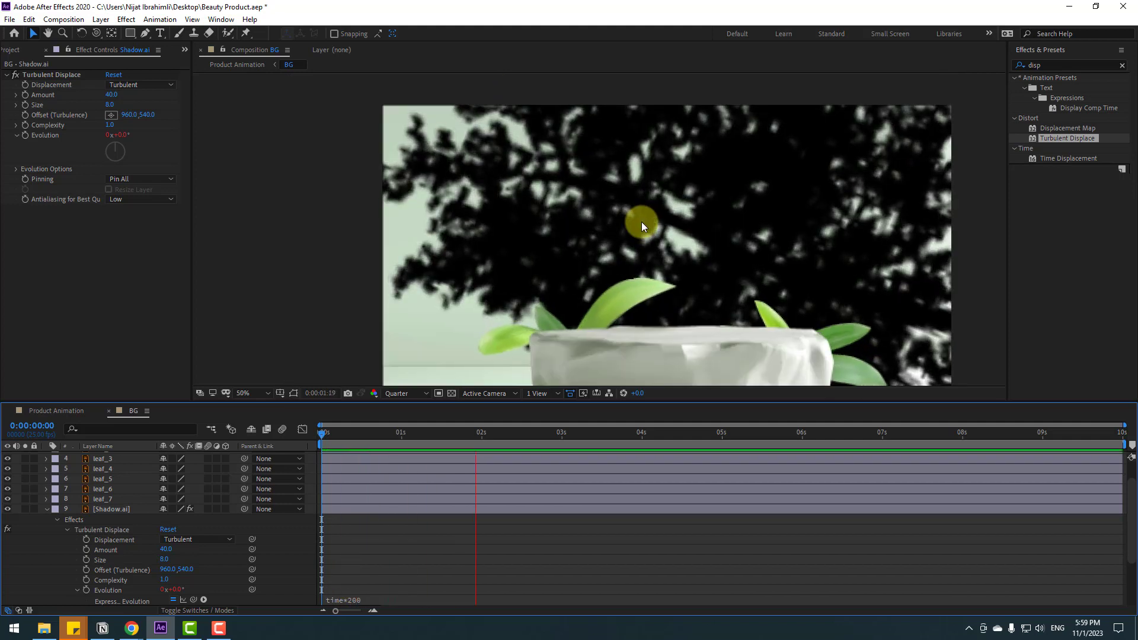
key("space")
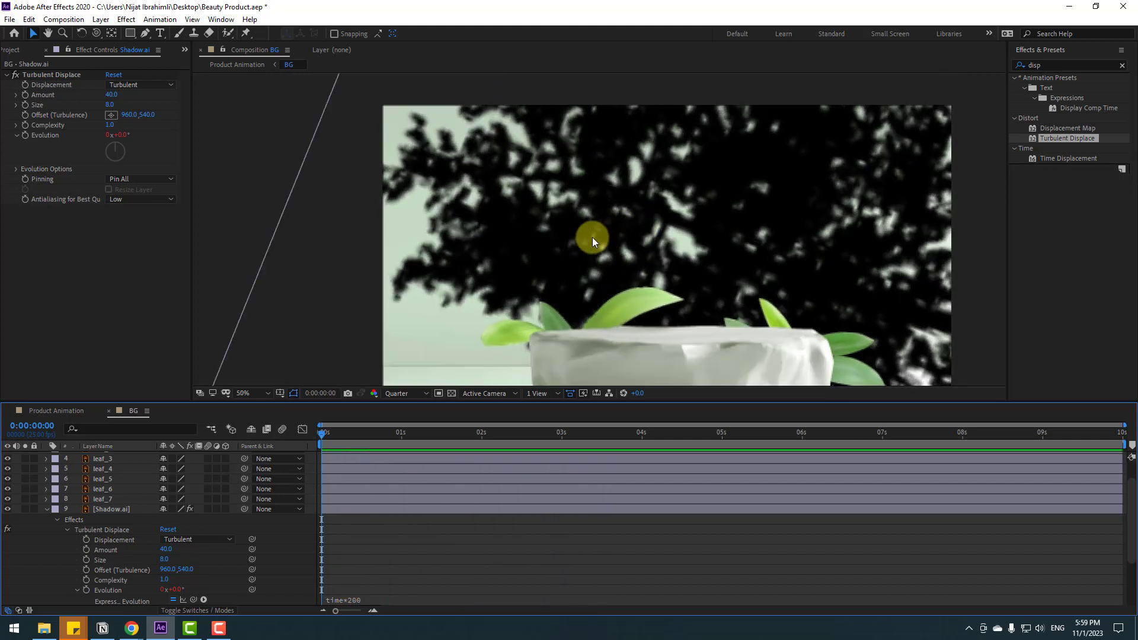
Set Turbulent Displace's Amount to -78 and Size to 16, and preview the result.
mouse_move(111, 102)
left_mouse_down()
mouse_move(42, 107)
mouse_move(111, 105)
left_mouse_up()
key("space")
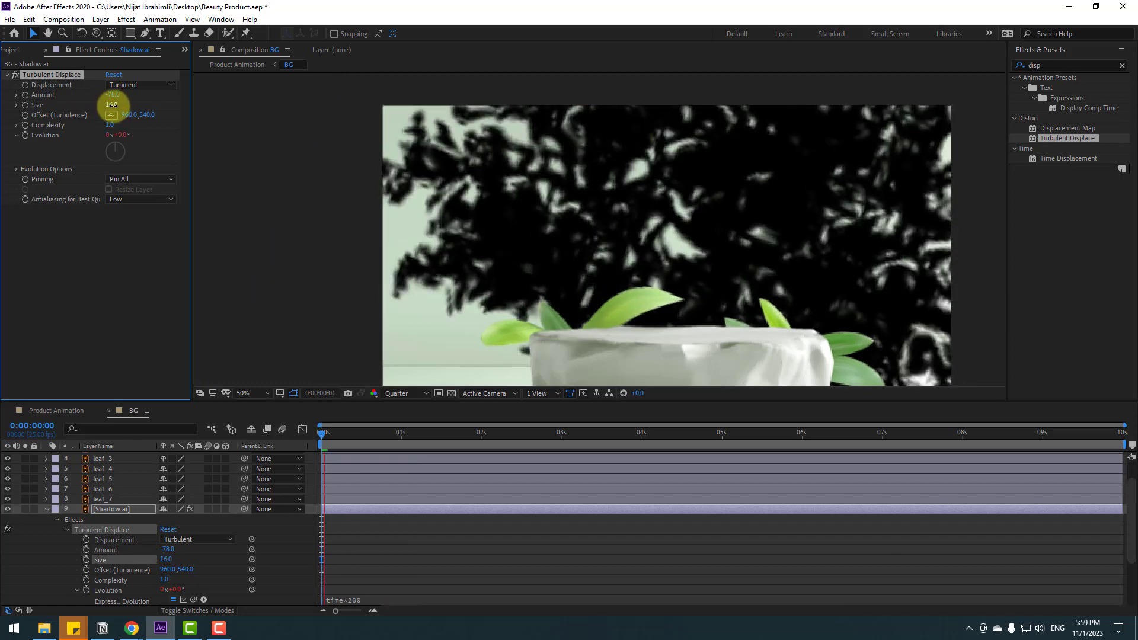
key("space")
key("space")
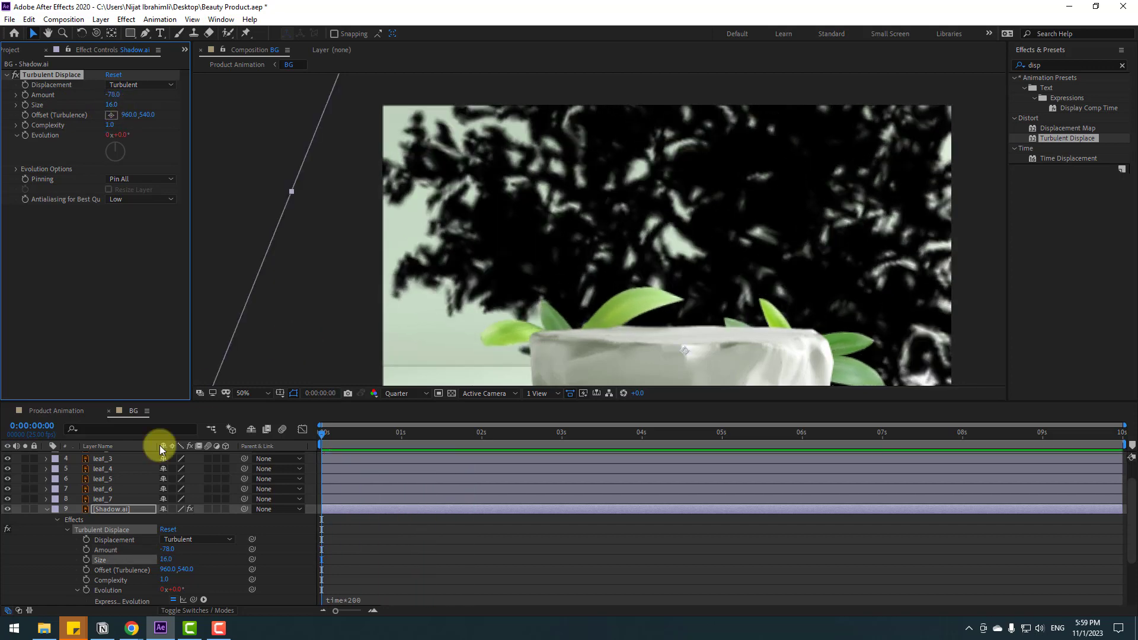
Lower the opacity of the Shadow.ai layer to 30%.
left_click(101, 509)
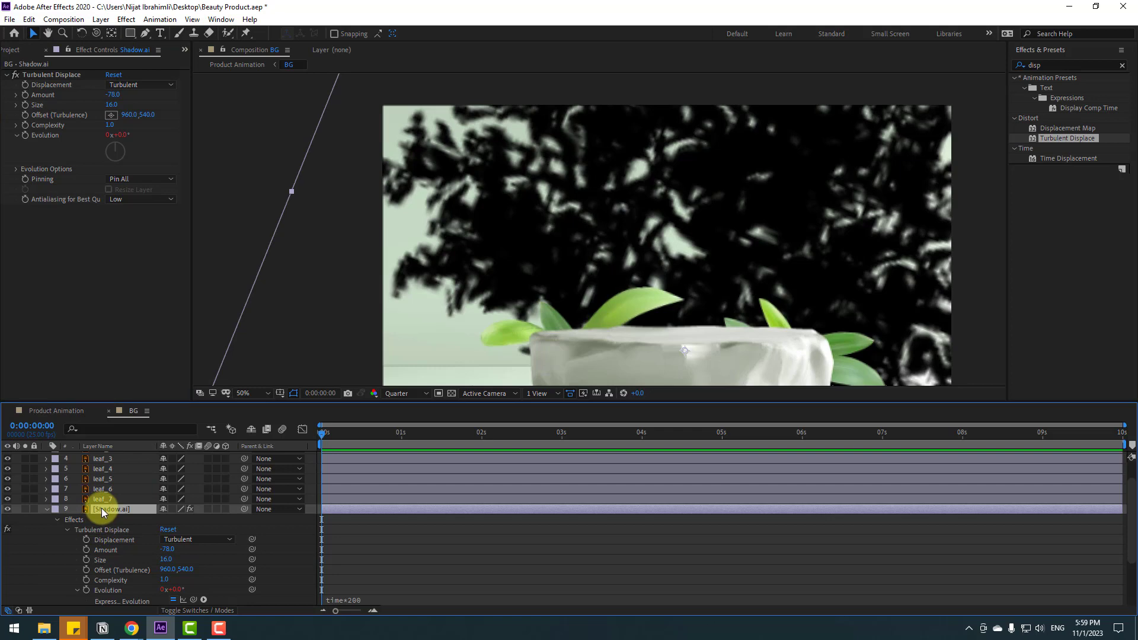
key("t")
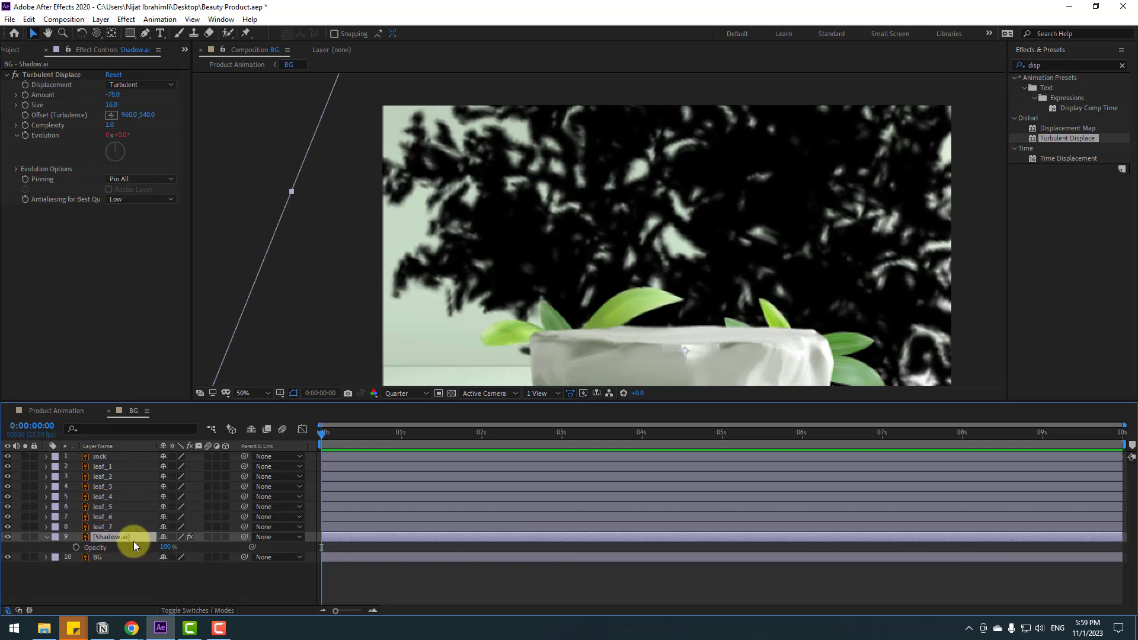
left_click_drag(165, 547, 134, 554)
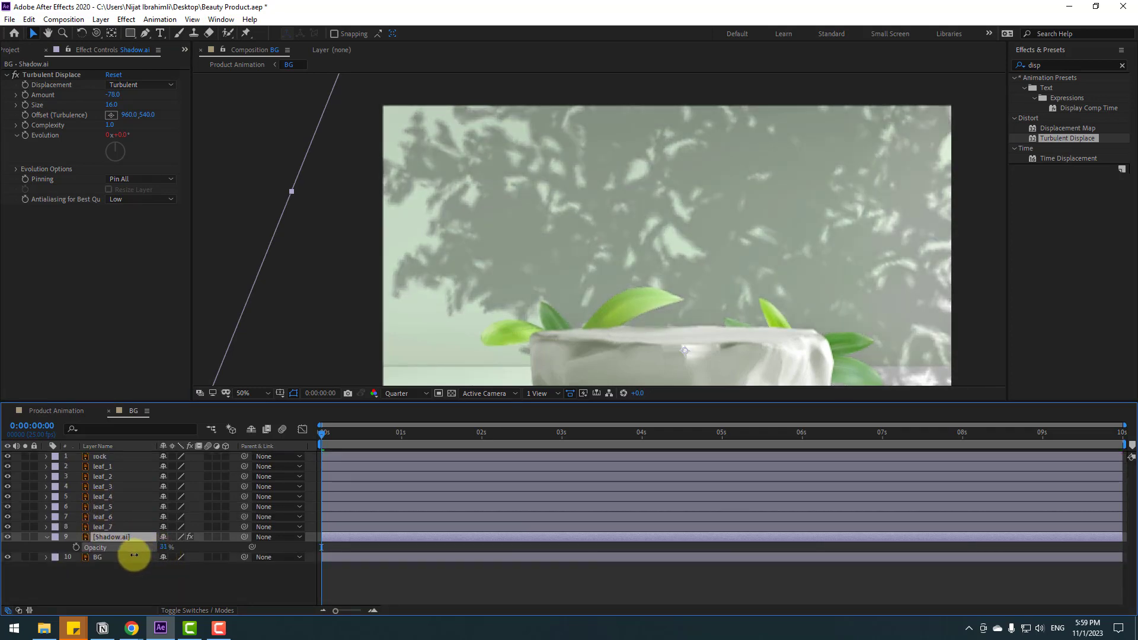
Apply Gaussian Blur to the Shadow.ai layer with Blurriness at about 20.6.
left_click(1012, 68)
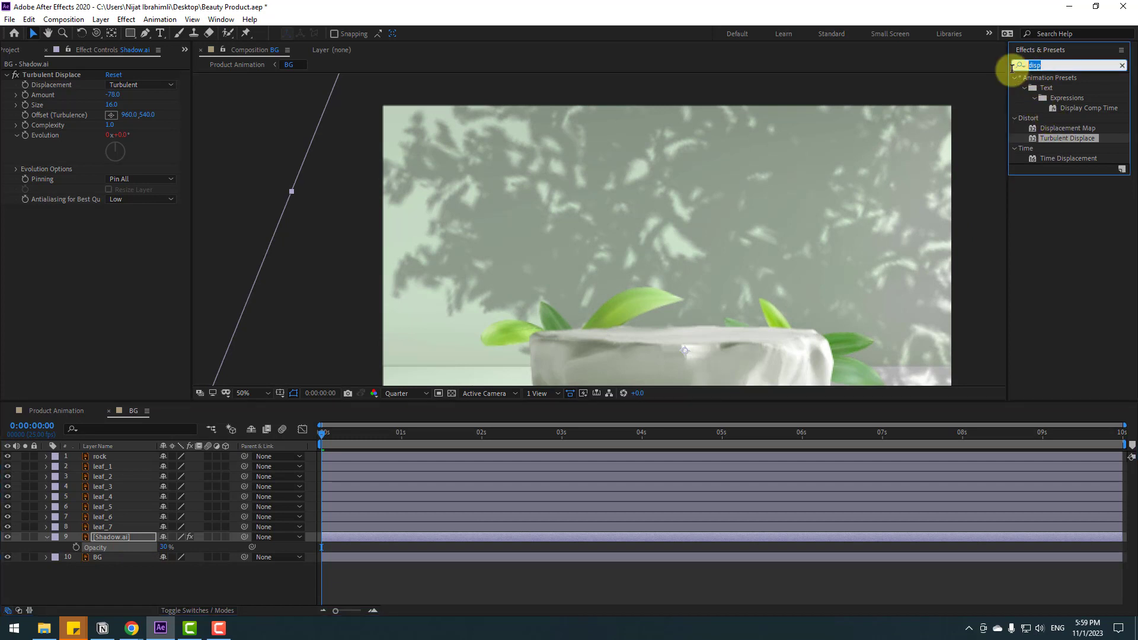
type("gaus")
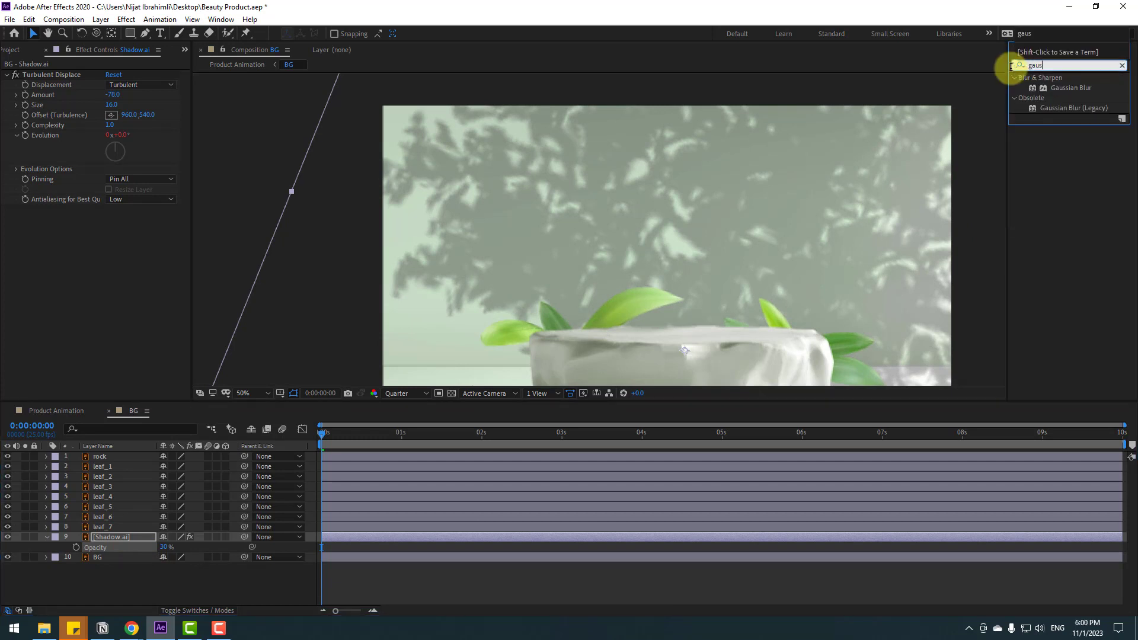
left_click_drag(1061, 93, 121, 536)
left_click_drag(111, 220, 224, 211)
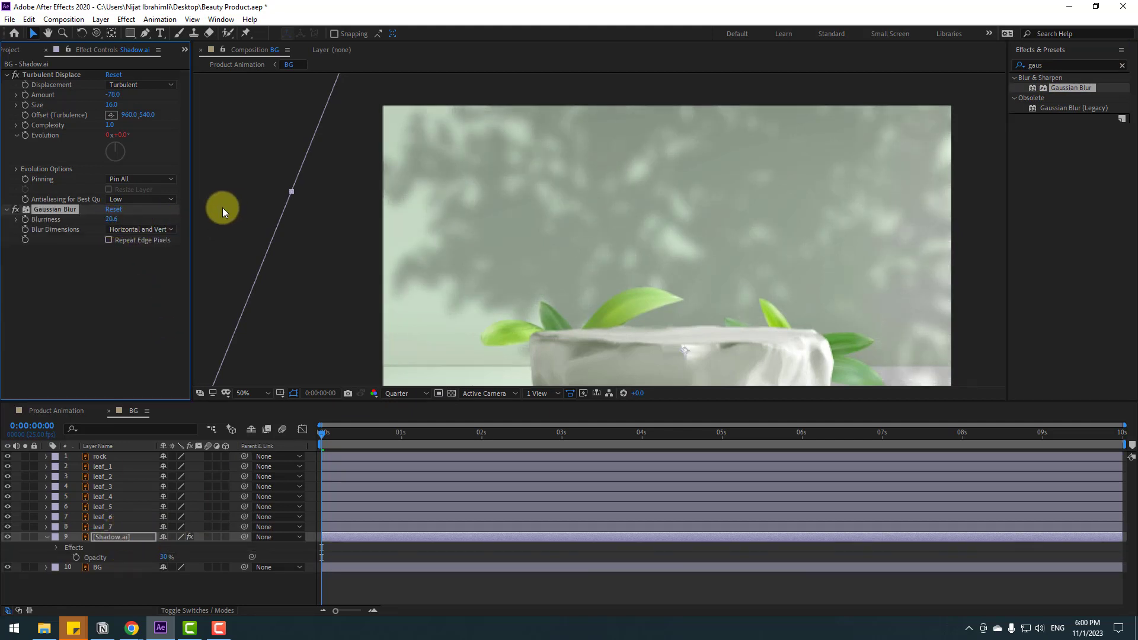
Preview the blurred shadow's movement with the whole BG composition fitted in view.
key("space")
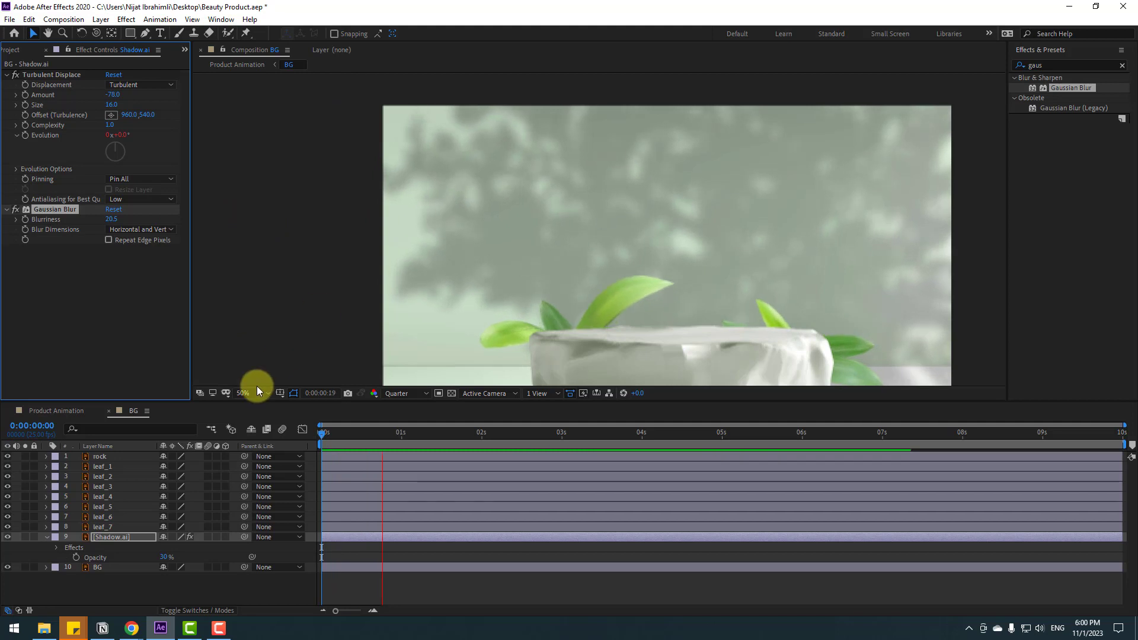
left_click(265, 392)
left_click(249, 406)
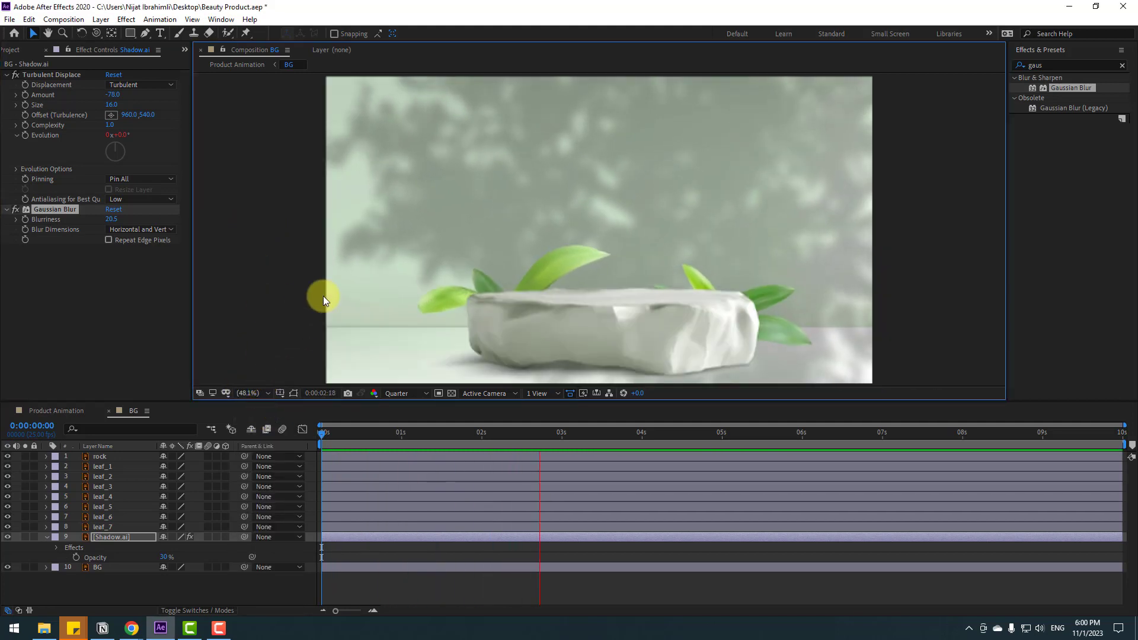
left_click(491, 435)
Draw a closed Pen-tool mask on the Shadow.ai layer around the floor area, from the wall's base line to below the frame.
left_click(111, 536)
left_click_drag(726, 256, 735, 223)
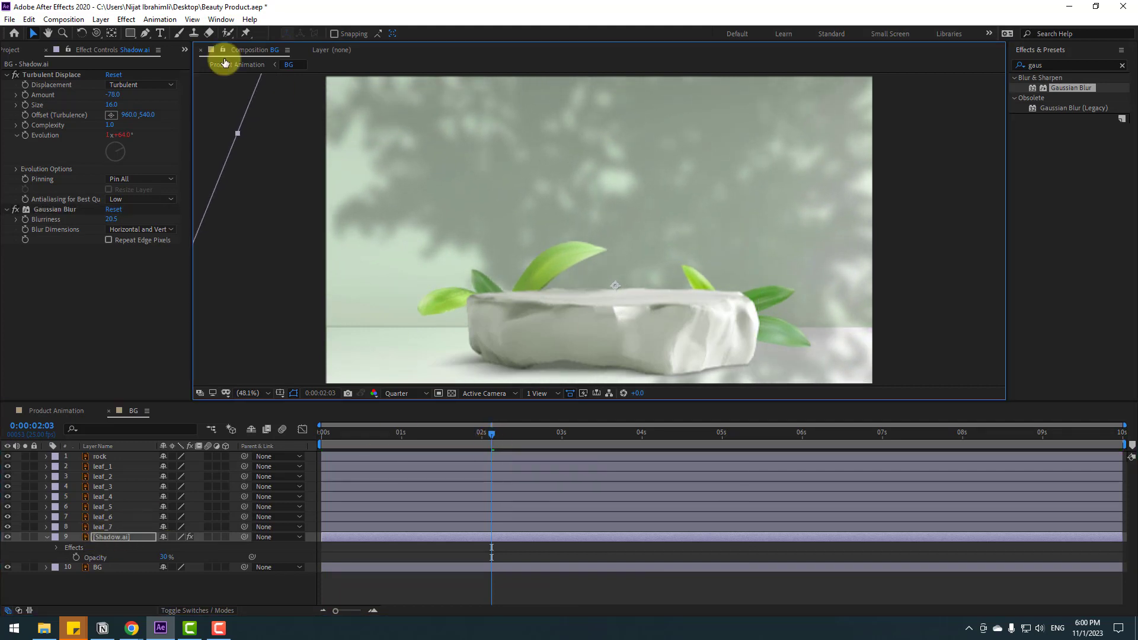
key("comma")
key("comma")
left_click(145, 34)
left_click(447, 280)
left_click(761, 278)
left_click(756, 334)
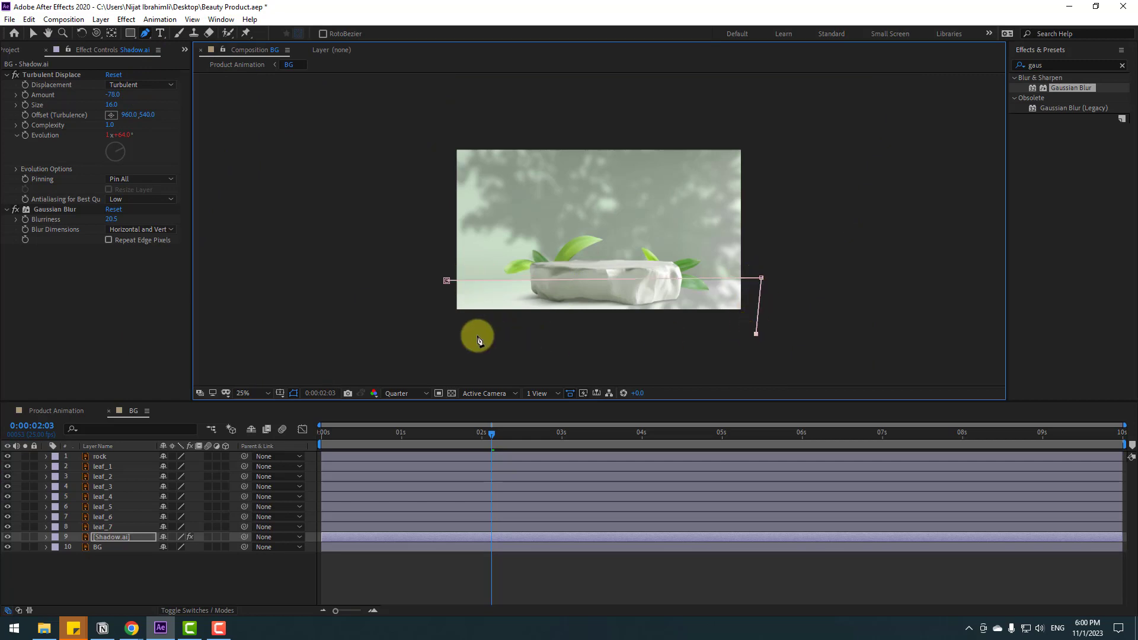
left_click_drag(449, 330, 449, 354)
left_click(447, 281)
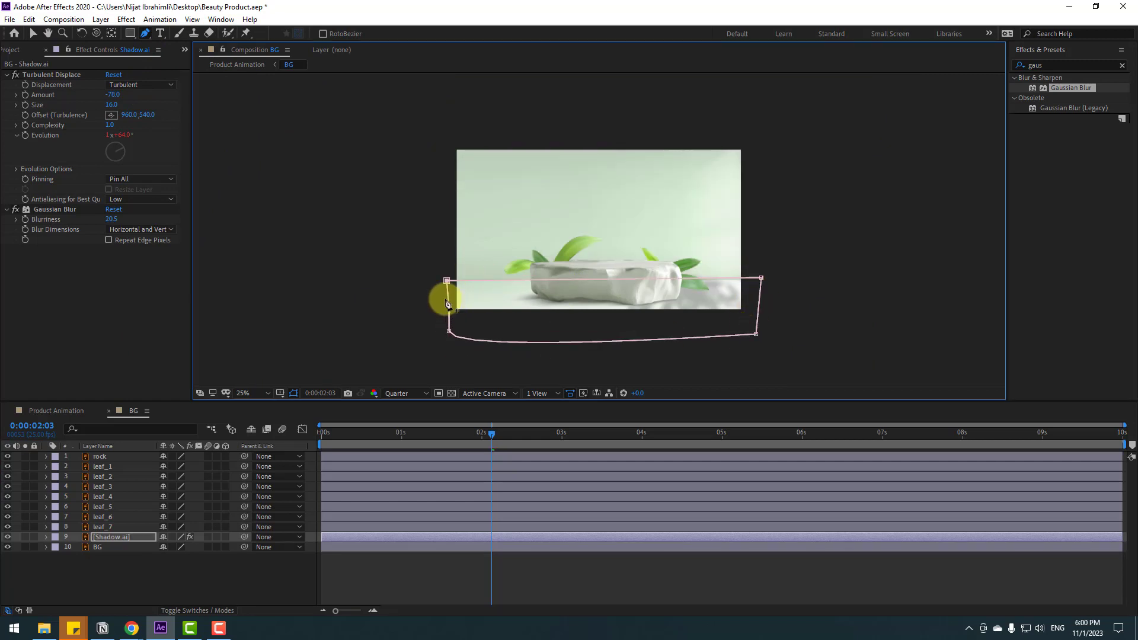
Invert Mask 1 on the Shadow.ai layer to keep the shadow off the floor, and preview the result.
left_click(33, 35)
left_click(104, 539)
key("m")
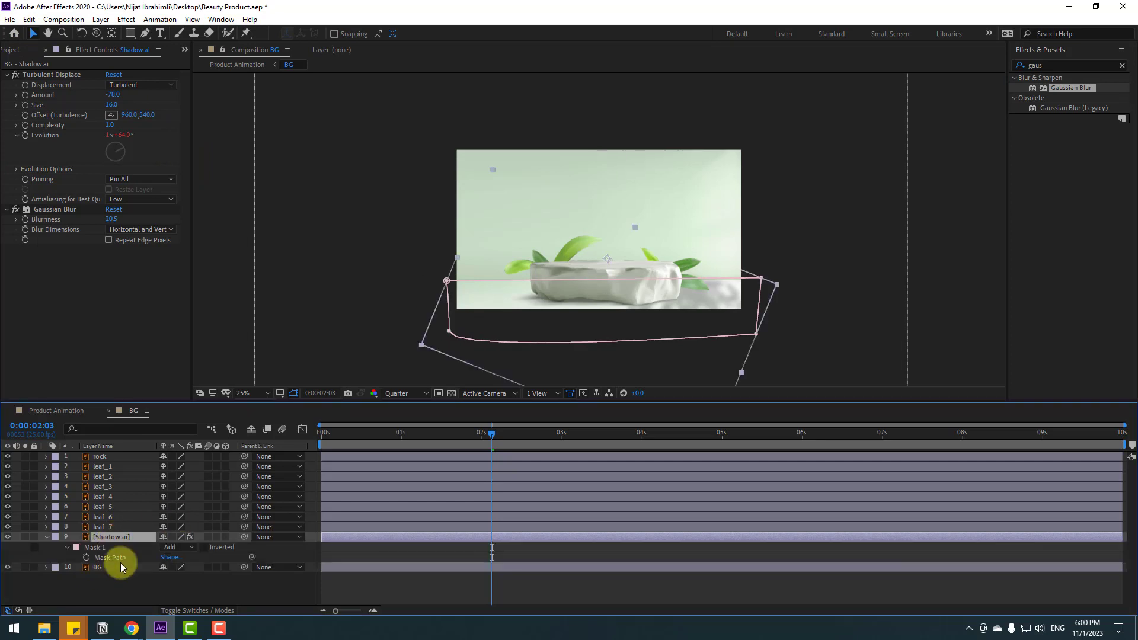
left_click(204, 547)
left_click(602, 578)
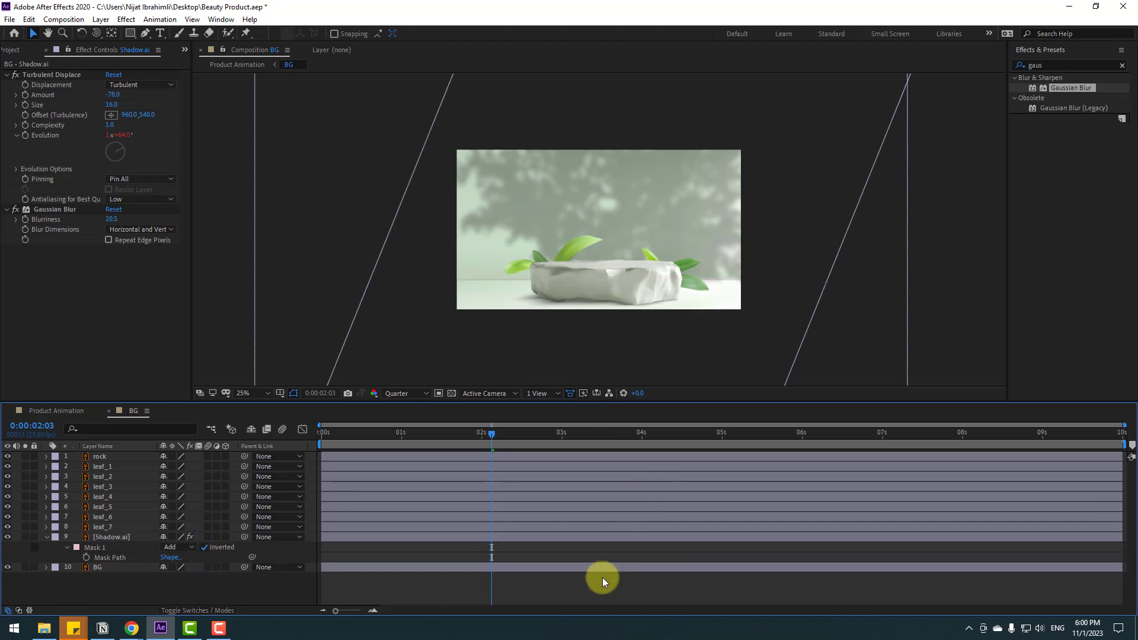
scroll(610, 277, "up", 2)
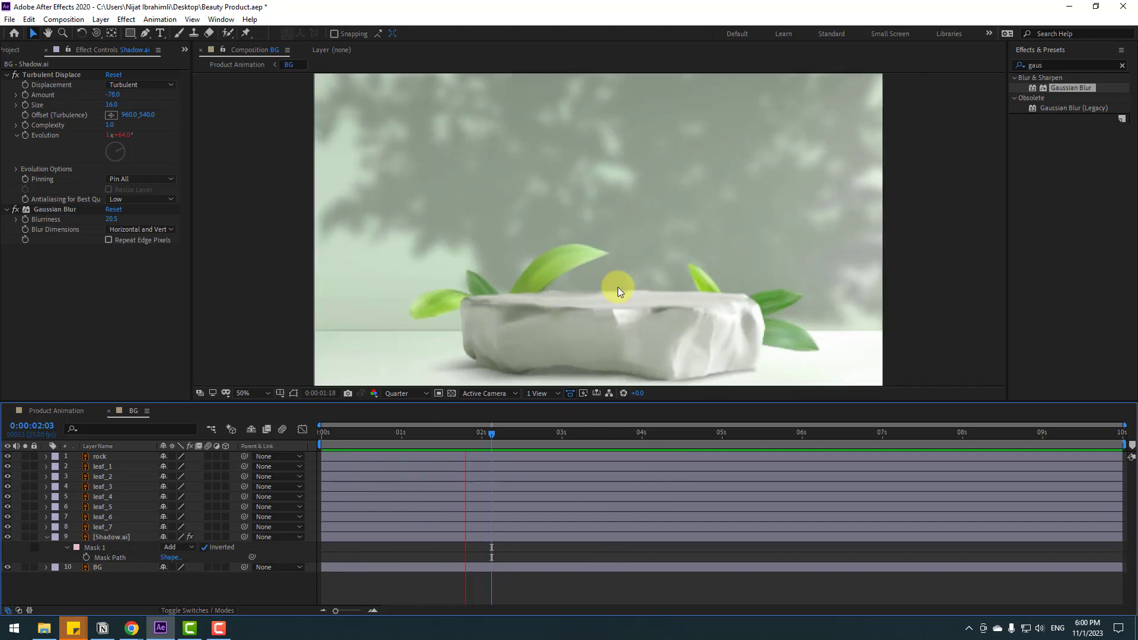
left_click(479, 433)
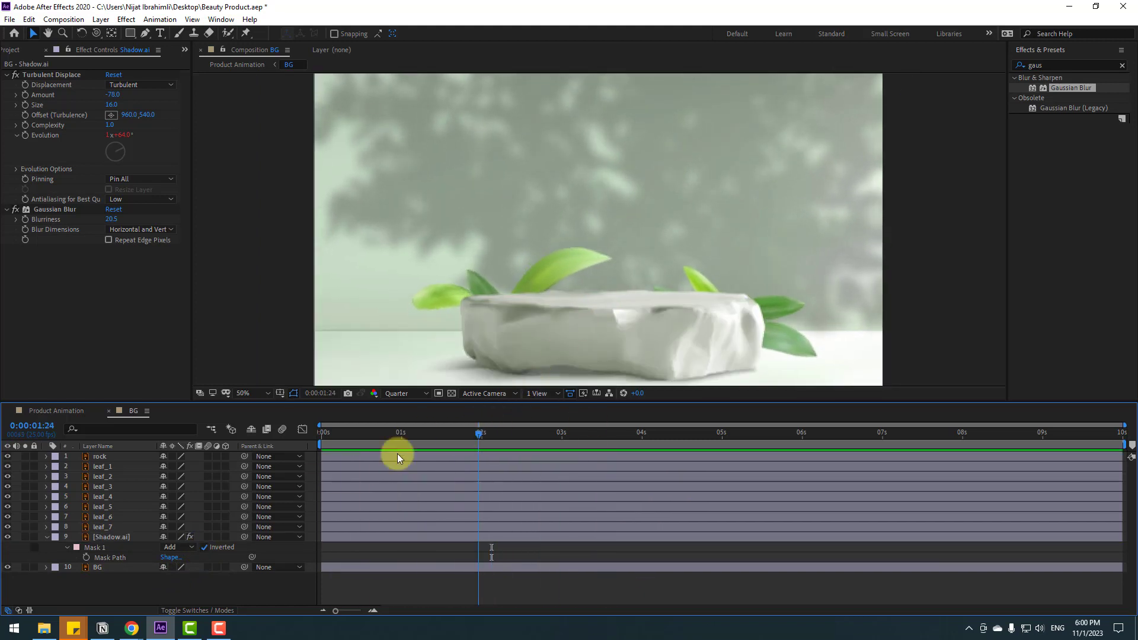
Set Turbulent Displace's Amount on the Shadow.ai layer to 30 and preview the shadow's motion.
left_click(102, 537)
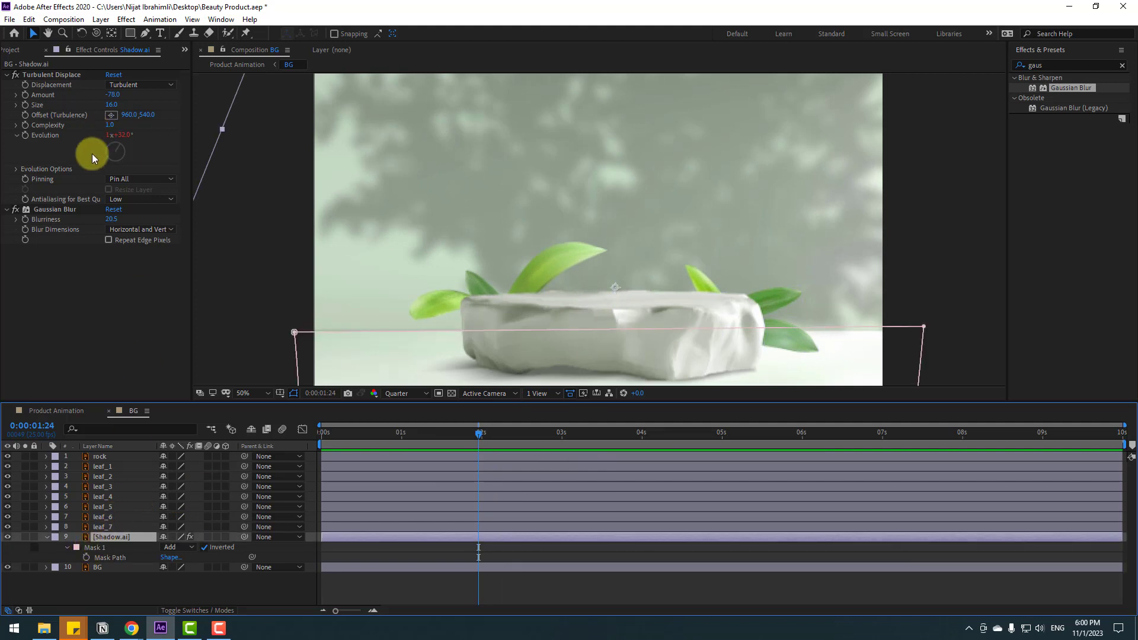
left_click(114, 96)
key("Return")
key("space")
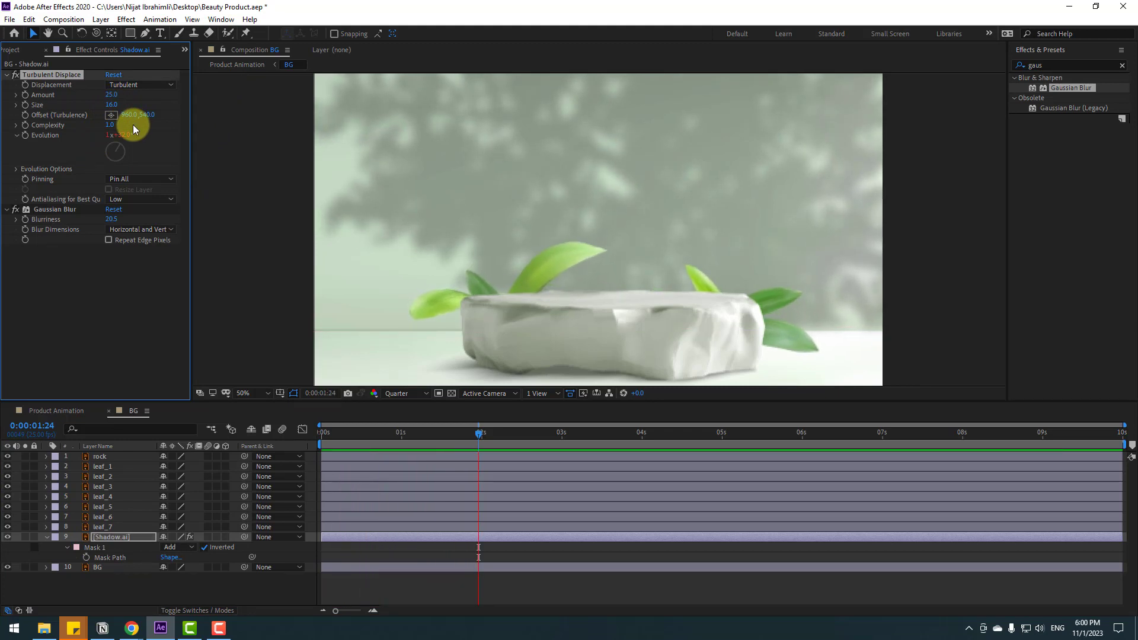
key("space")
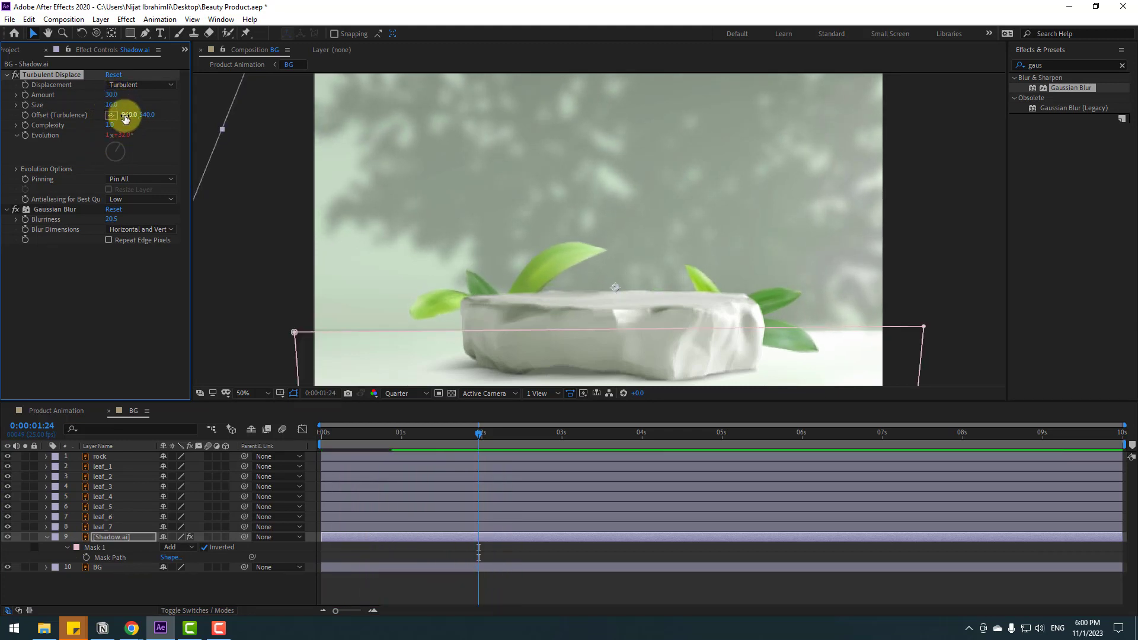
key("space")
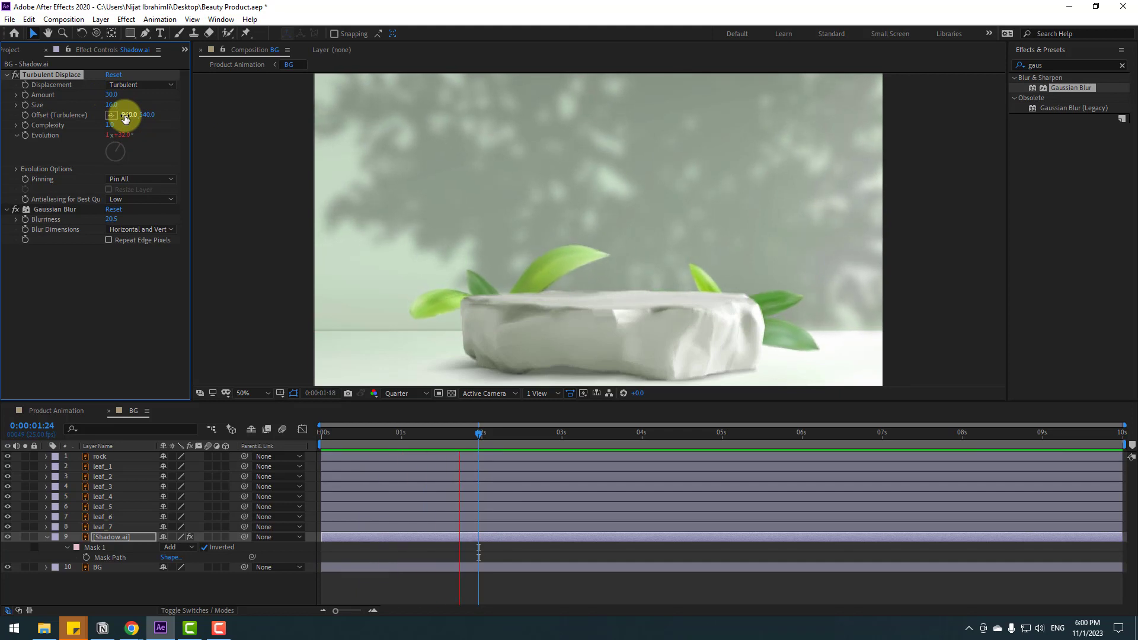
key("space")
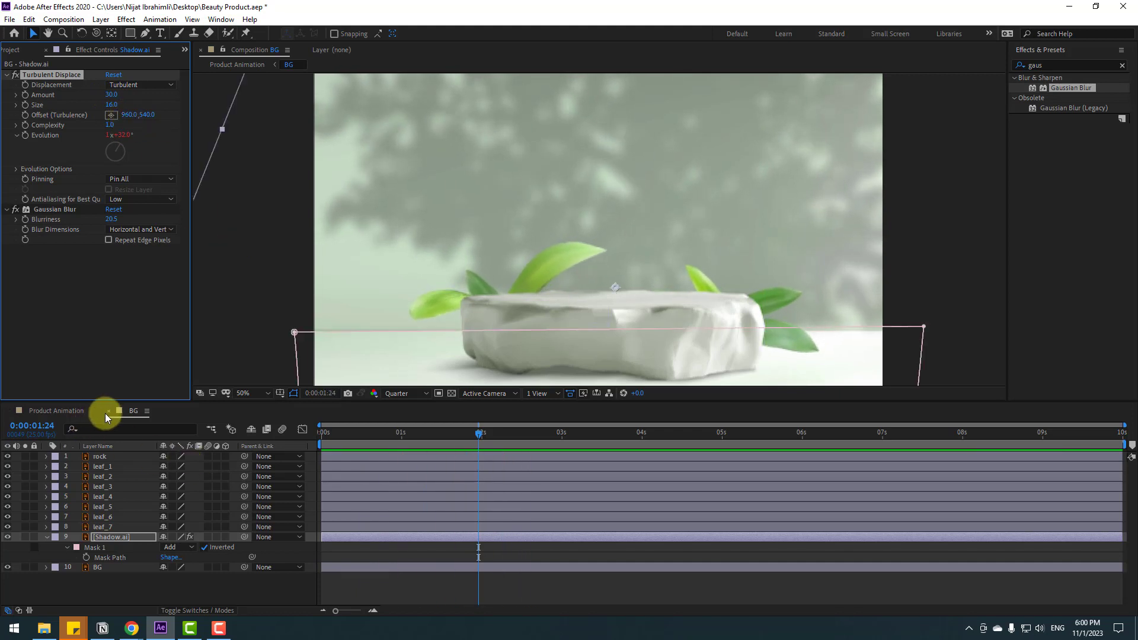
Switch to the Product Animation composition and preview the full scene with the jar.
left_click(62, 411)
key("space")
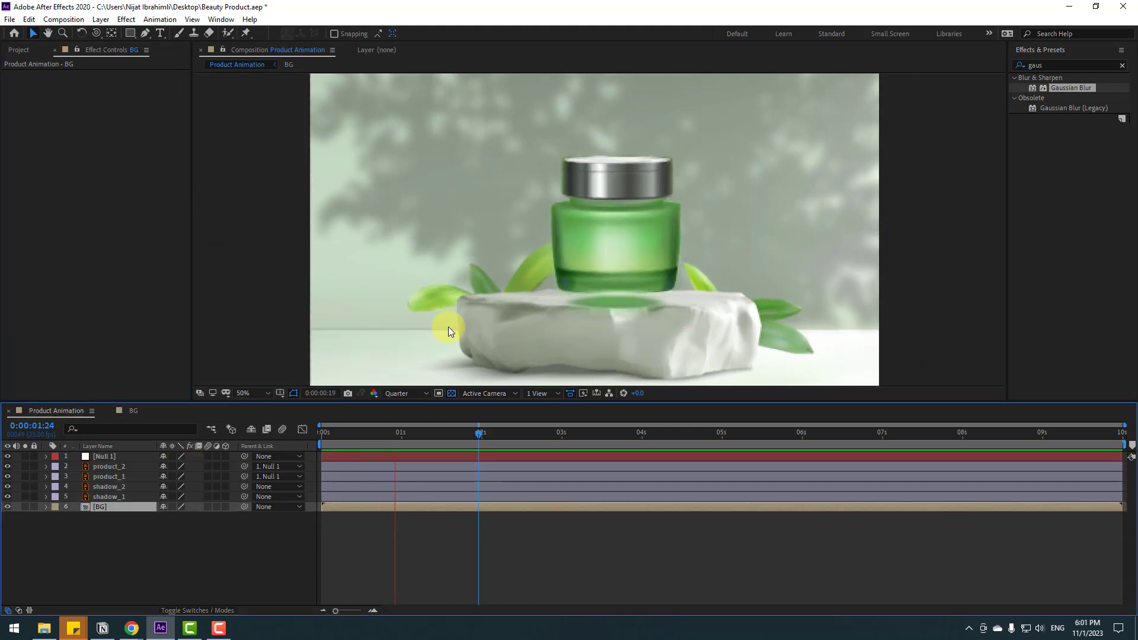
scroll(695, 277, "down", 2)
key("space")
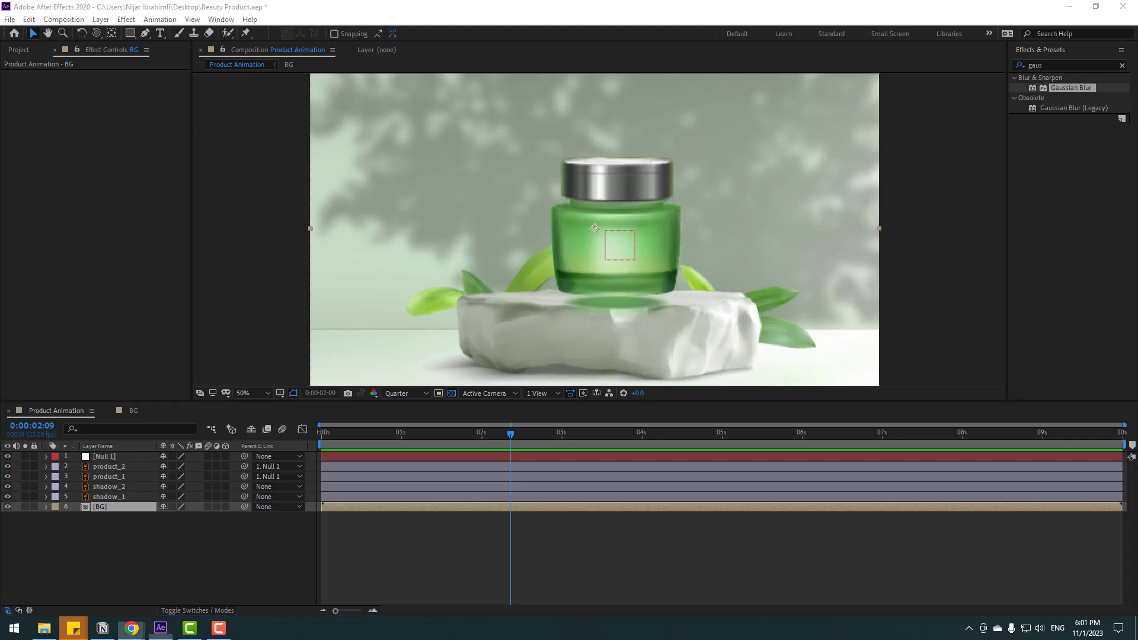
Set the preview resolution to Full and hide the Null 1 layer.
left_click(246, 546)
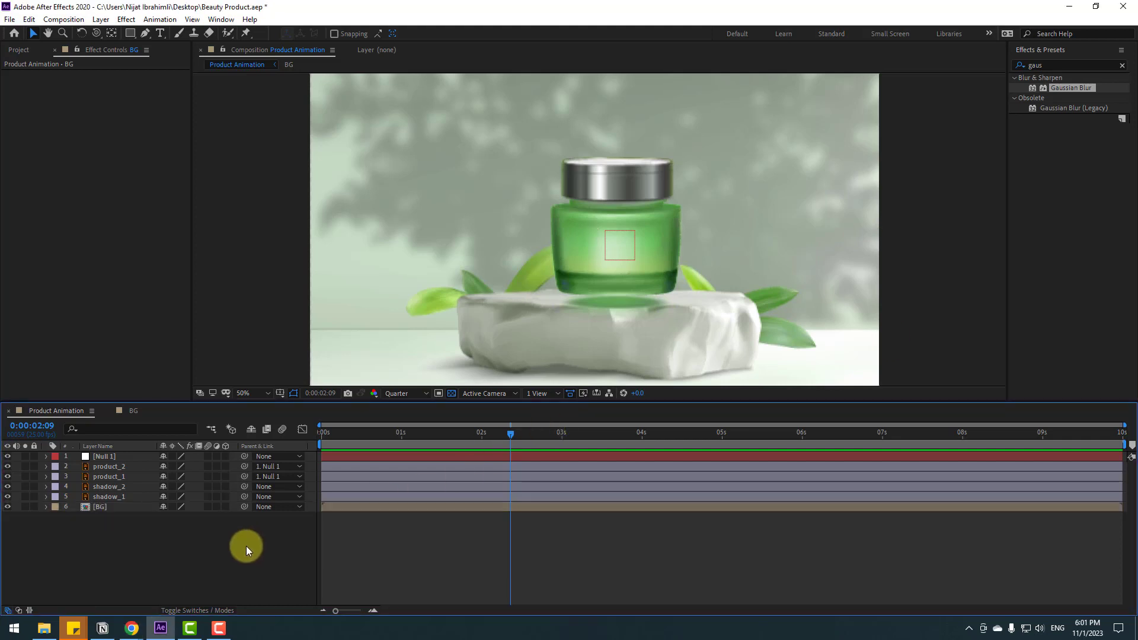
left_click(160, 32)
left_click(390, 393)
left_click(393, 448)
scroll(617, 297, "up", 2)
left_click_drag(647, 304, 599, 284)
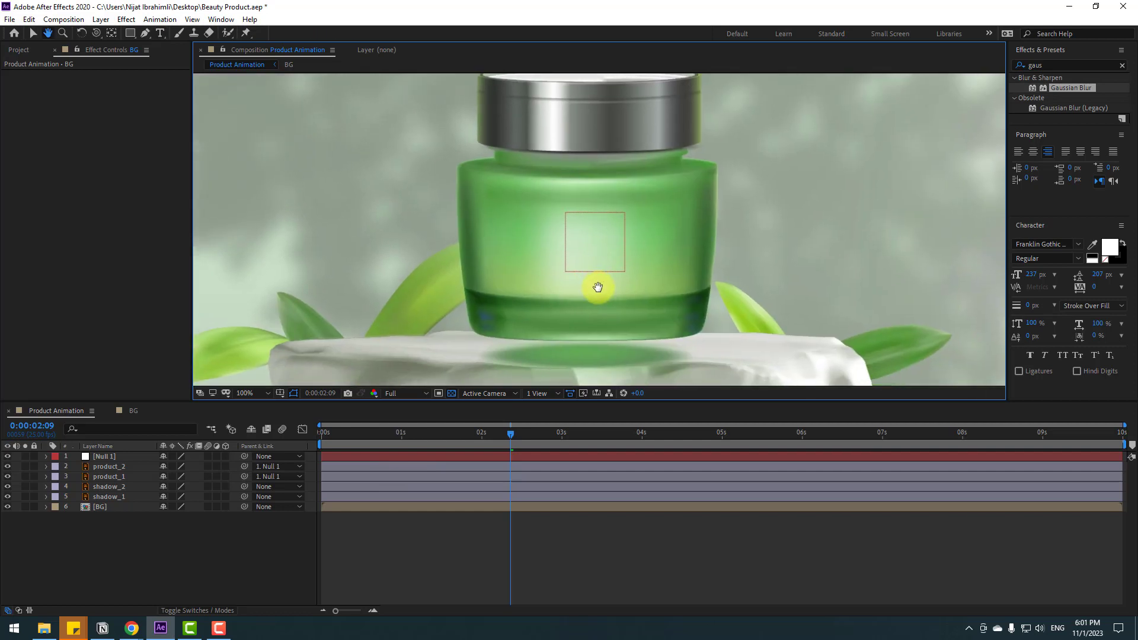
left_click(11, 456)
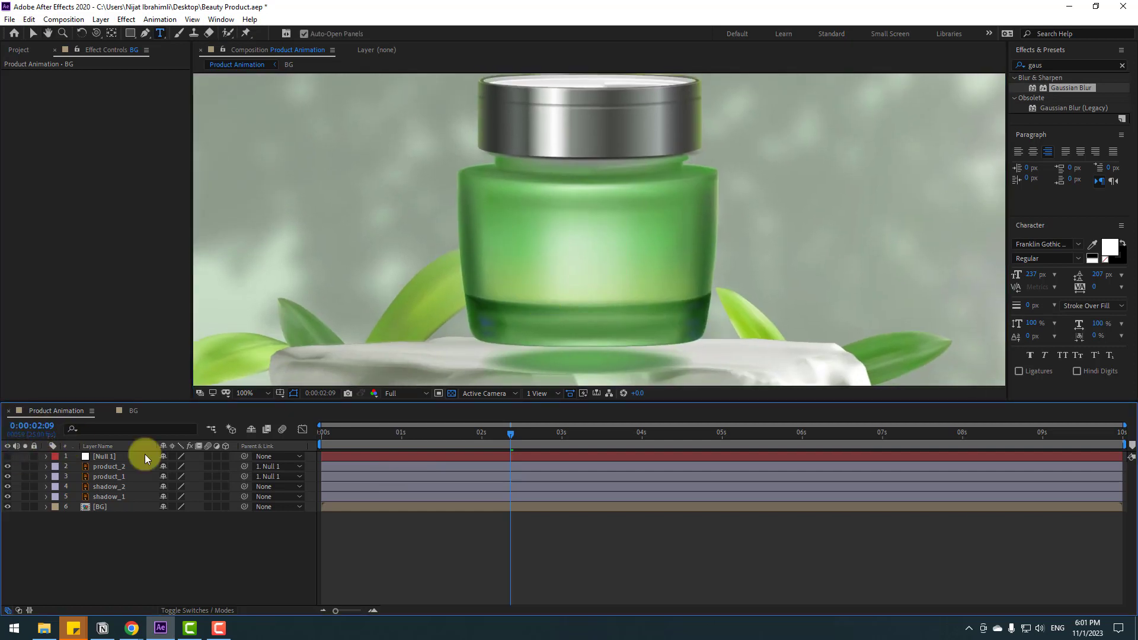
Add the text ORGANIC and place it across the front of the jar.
left_click(519, 244)
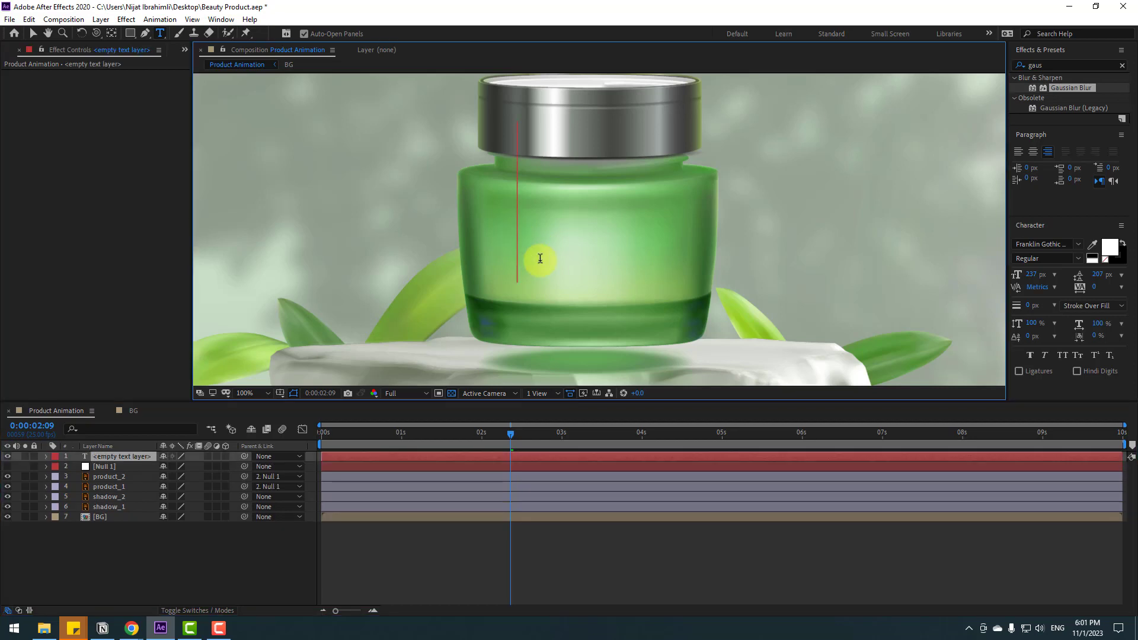
type("ORGANIC")
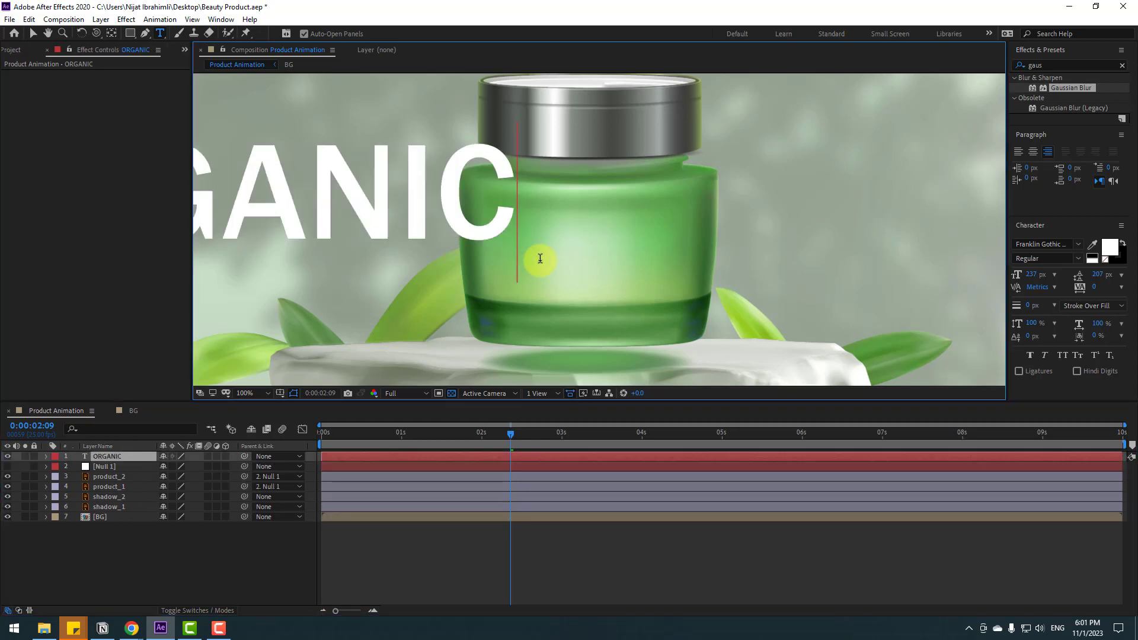
left_click(33, 33)
left_click_drag(380, 182, 749, 200)
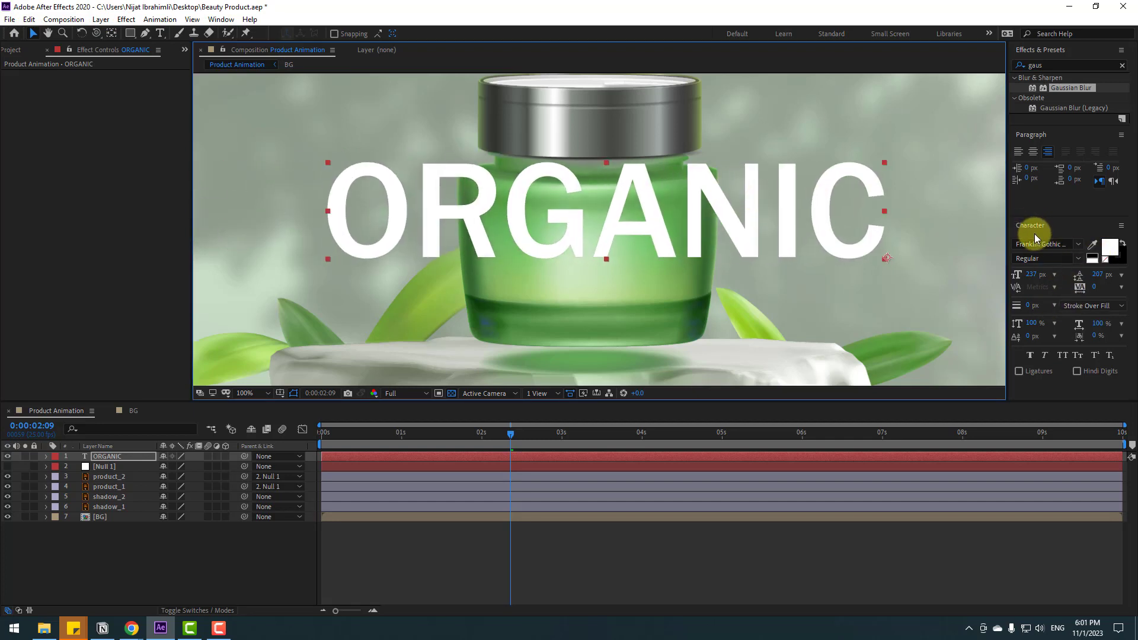
Reduce the ORGANIC text to 64 px and center it on the upper part of the jar's body.
left_click_drag(1030, 275, 622, 231)
left_click_drag(1031, 274, 1014, 274)
left_click_drag(652, 232, 622, 219)
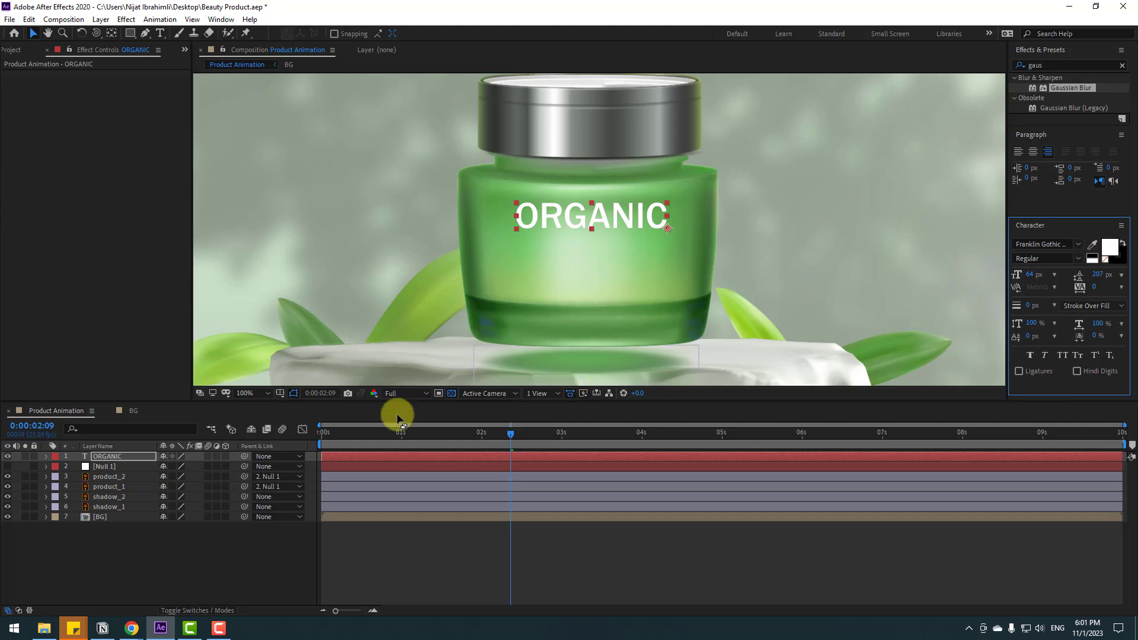
Change the ORGANIC text's fill color to a near-black.
left_click(1107, 247)
mouse_move(425, 500)
left_mouse_down()
mouse_move(237, 587)
mouse_move(236, 564)
mouse_move(234, 578)
left_mouse_up()
left_click(542, 450)
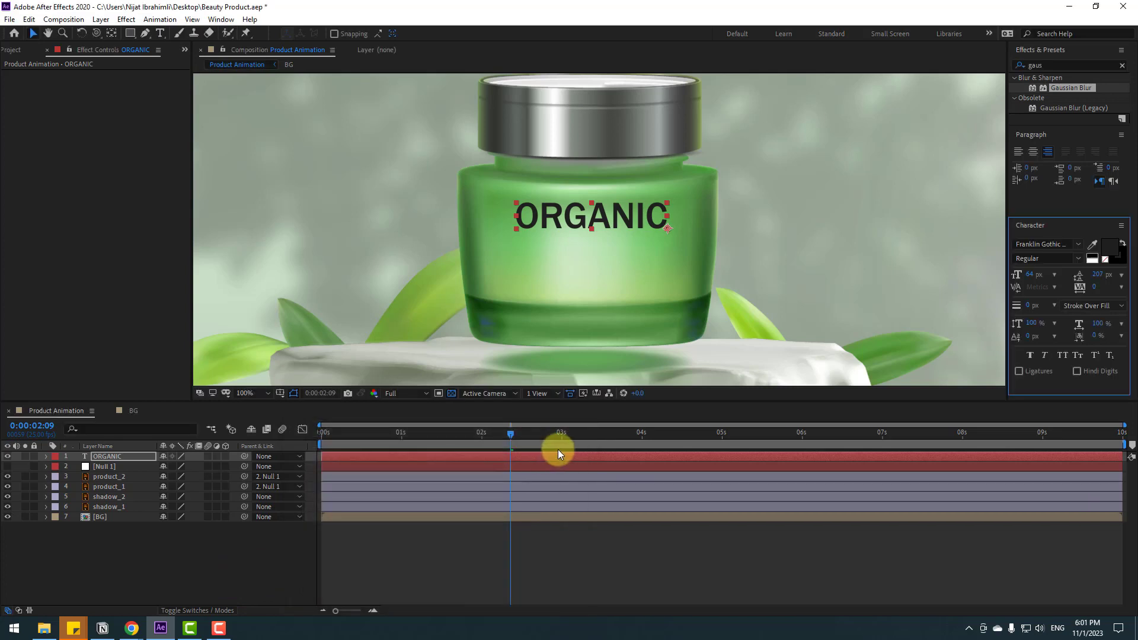
left_click(118, 556)
Draw a straight horizontal line with the Pen tool below the ORGANIC text, extending past both sides of the jar.
left_click(145, 33)
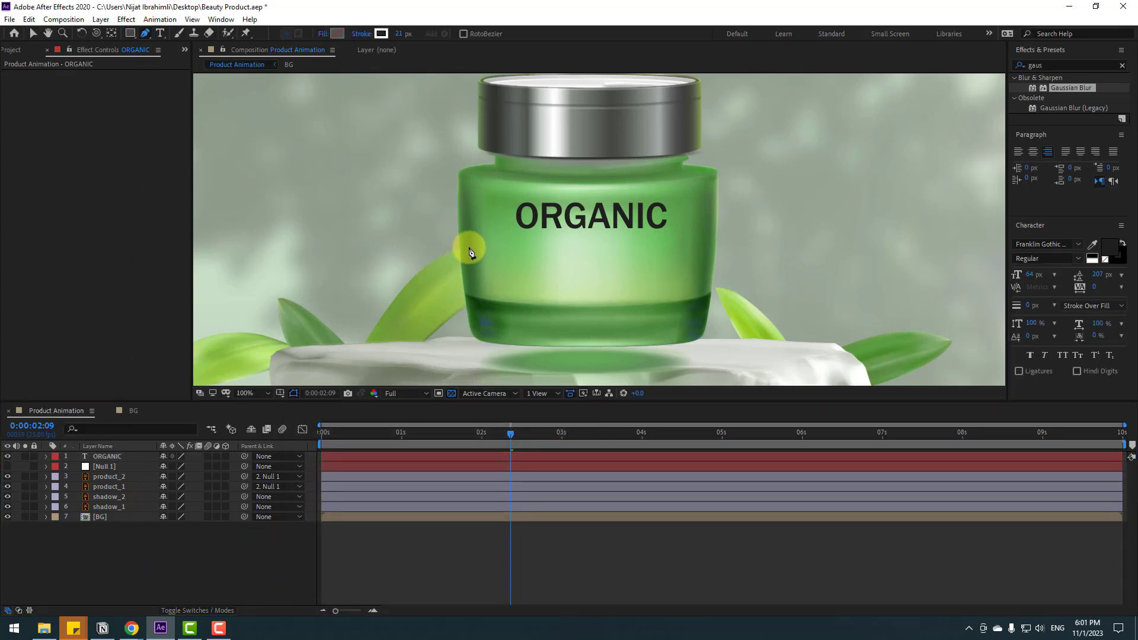
left_click(436, 243)
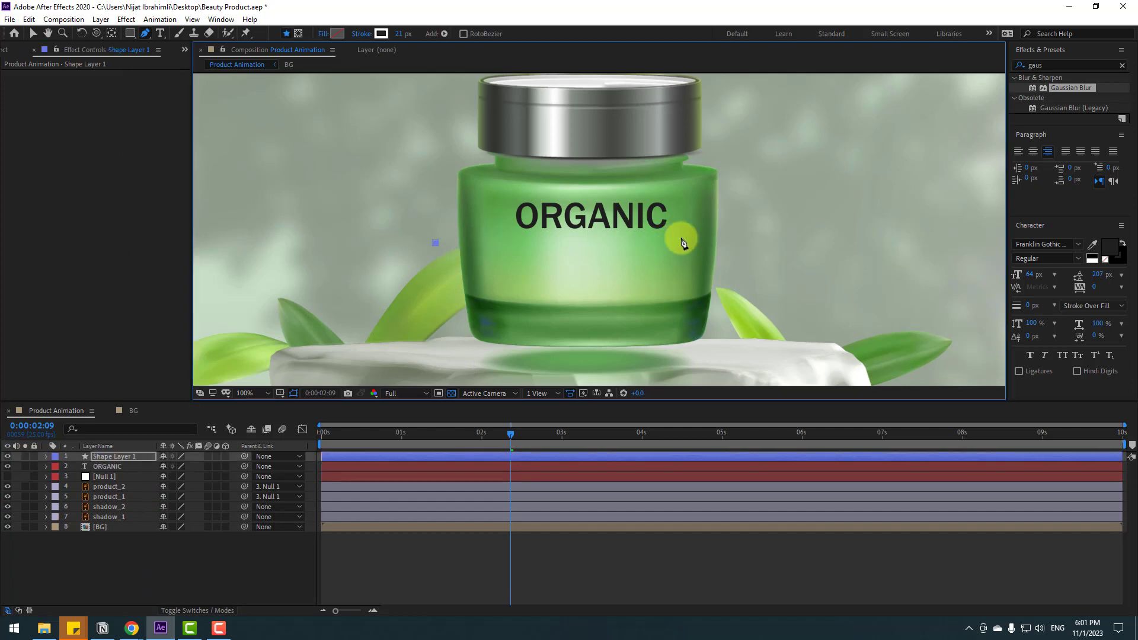
left_click(745, 243)
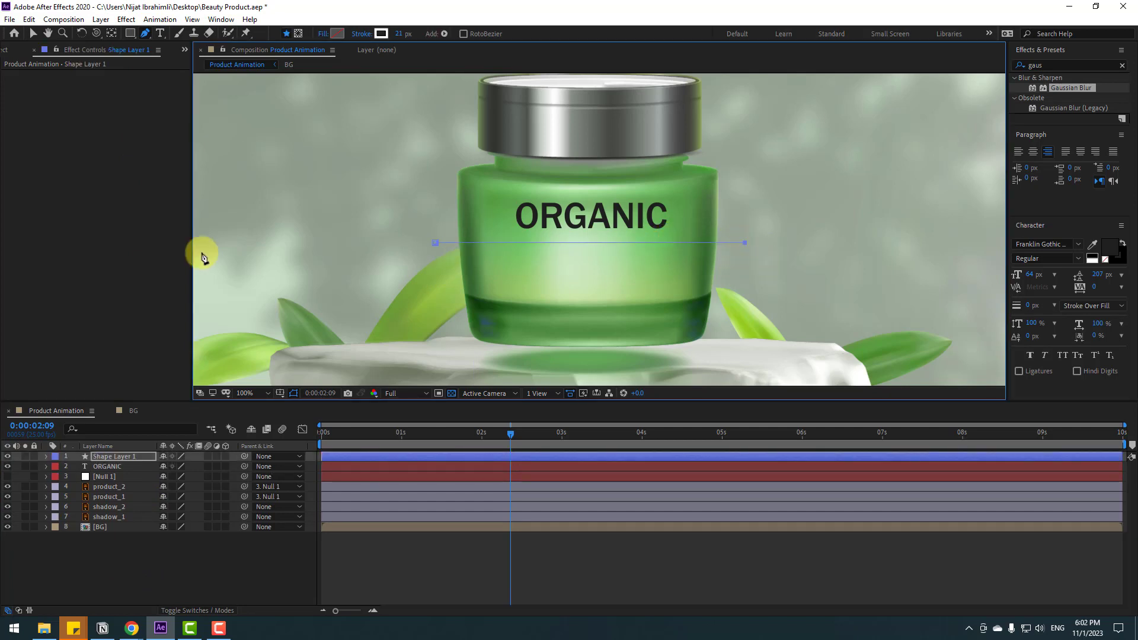
left_click(33, 34)
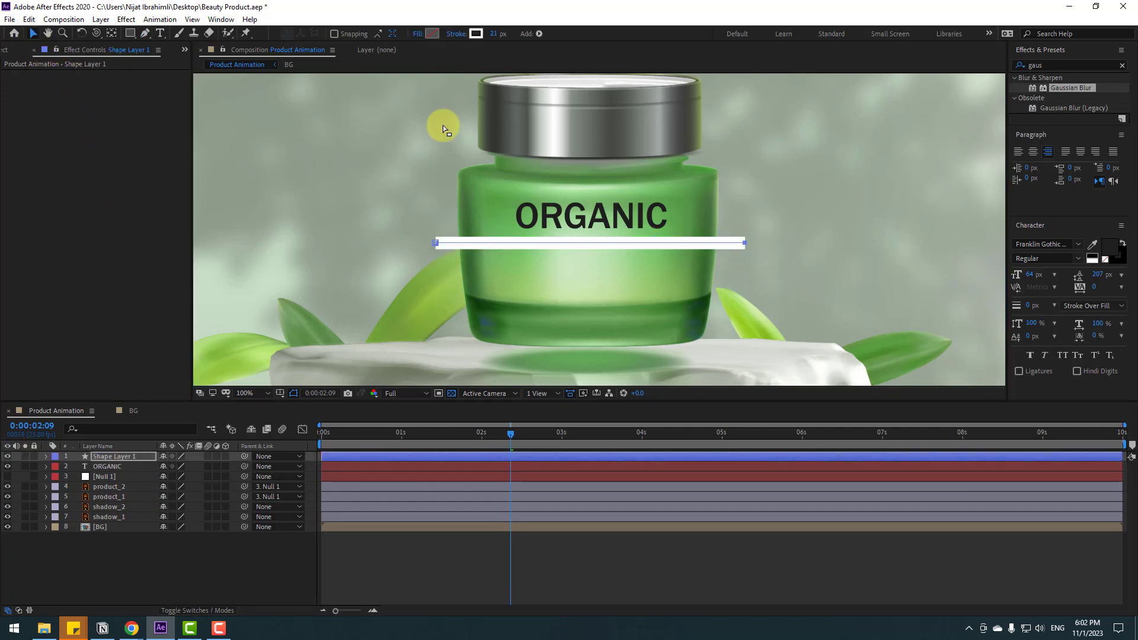
Set the line's fill to None and its stroke width to 5 px.
left_click(418, 36)
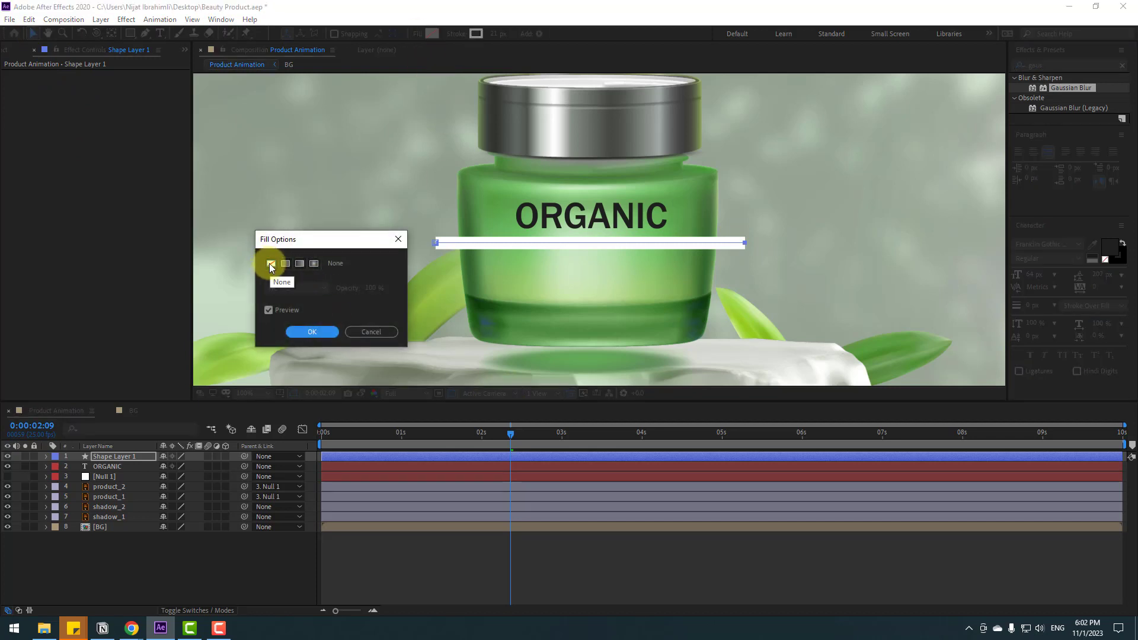
left_click(309, 331)
left_click(498, 38)
left_click_drag(498, 38, 506, 41)
Nudge the Shape Layer 1 line up closer to the ORGANIC text.
left_click(108, 456)
key("Return")
key("shift+Up")
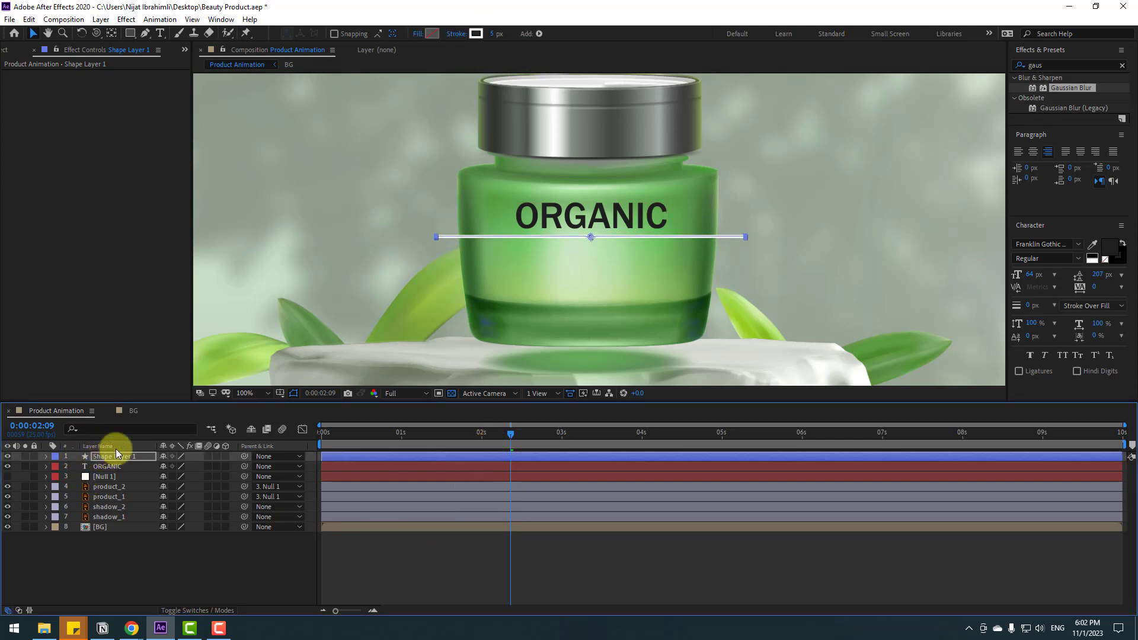
Change the line's stroke color to the bright green 7FCD0E and check it on the jar.
left_click(475, 33)
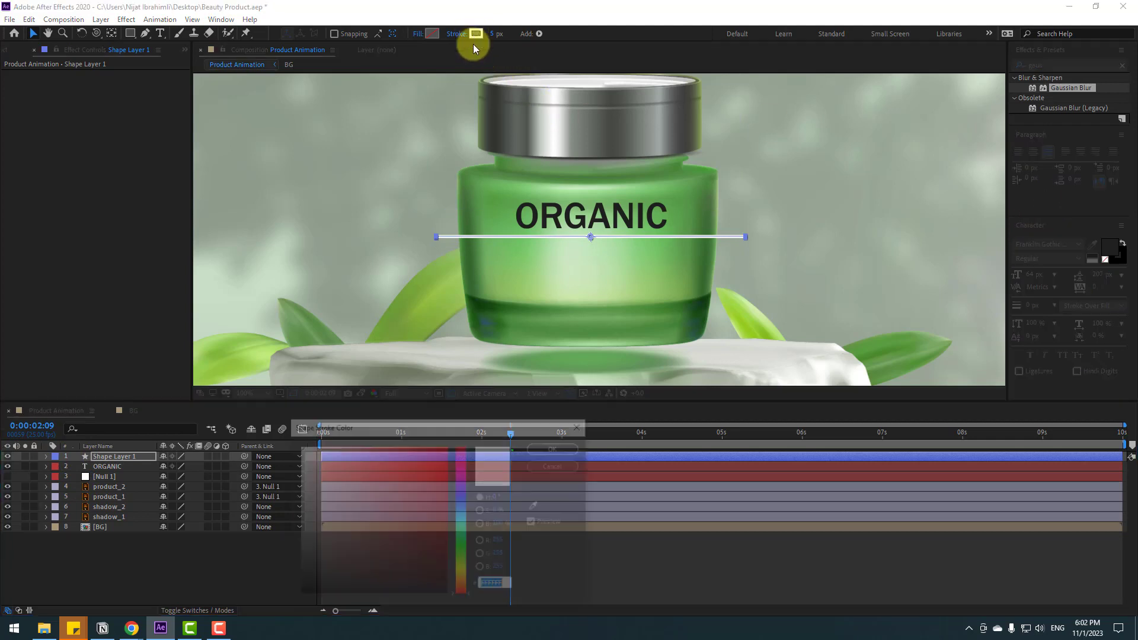
mouse_move(468, 569)
left_mouse_down()
mouse_move(465, 518)
mouse_move(399, 472)
left_mouse_up()
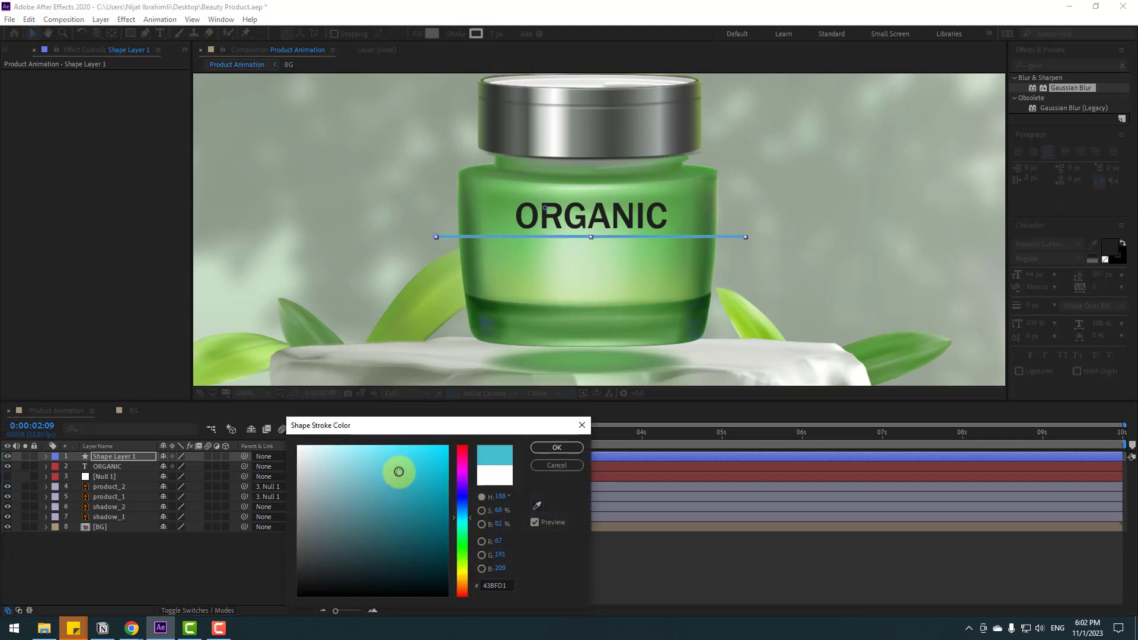
left_click_drag(475, 569, 466, 561)
left_click_drag(393, 506, 437, 475)
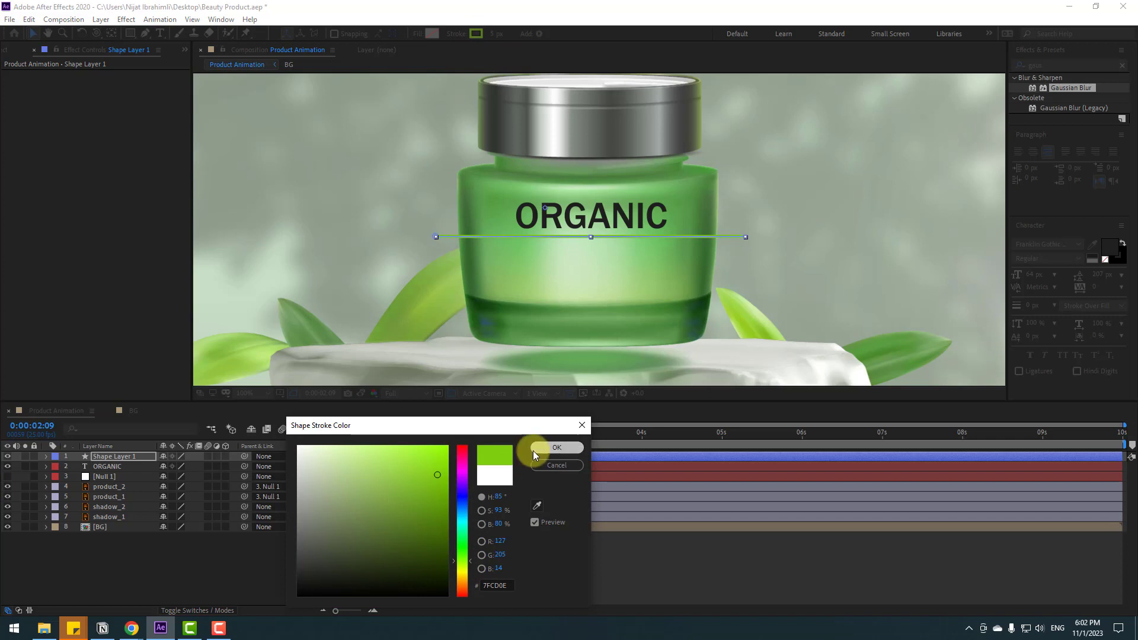
left_click(536, 449)
scroll(593, 341, "down", 2)
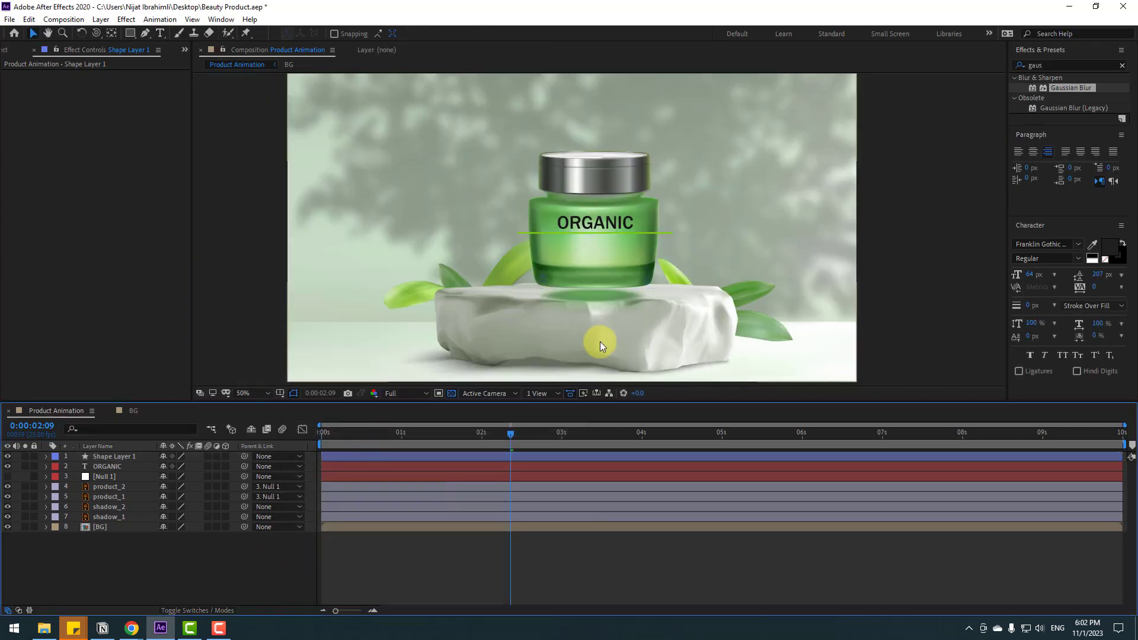
scroll(597, 338, "up", 3)
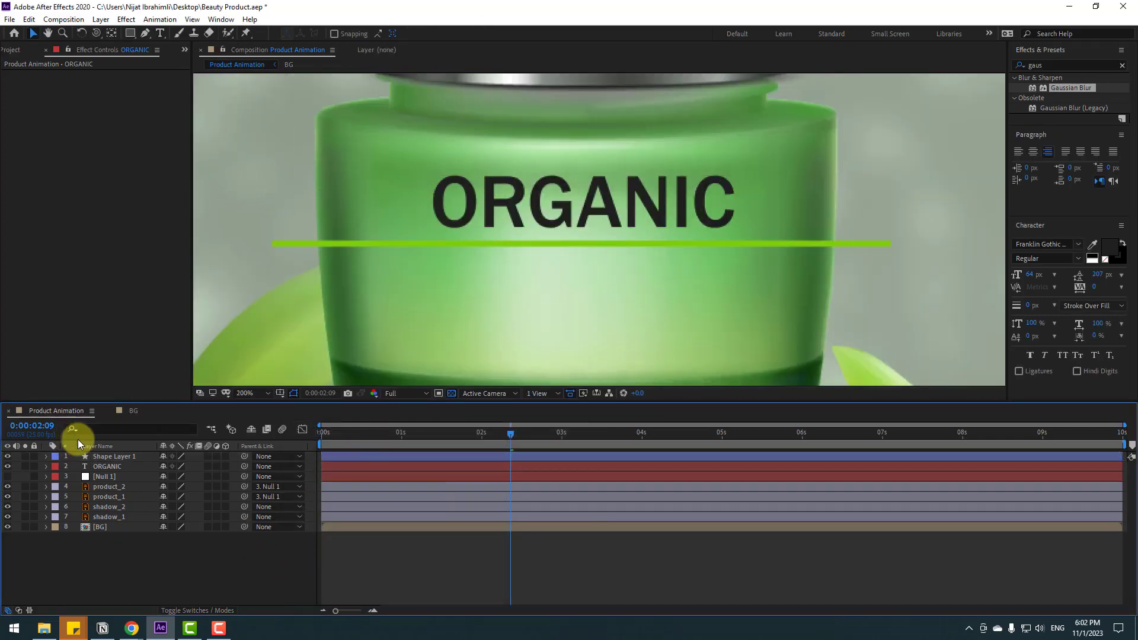
Duplicate the ORGANIC text layer, place the copy below the green line, and change its text to CREAM.
left_click(102, 466)
key("ctrl+d")
left_click_drag(562, 297, 574, 221)
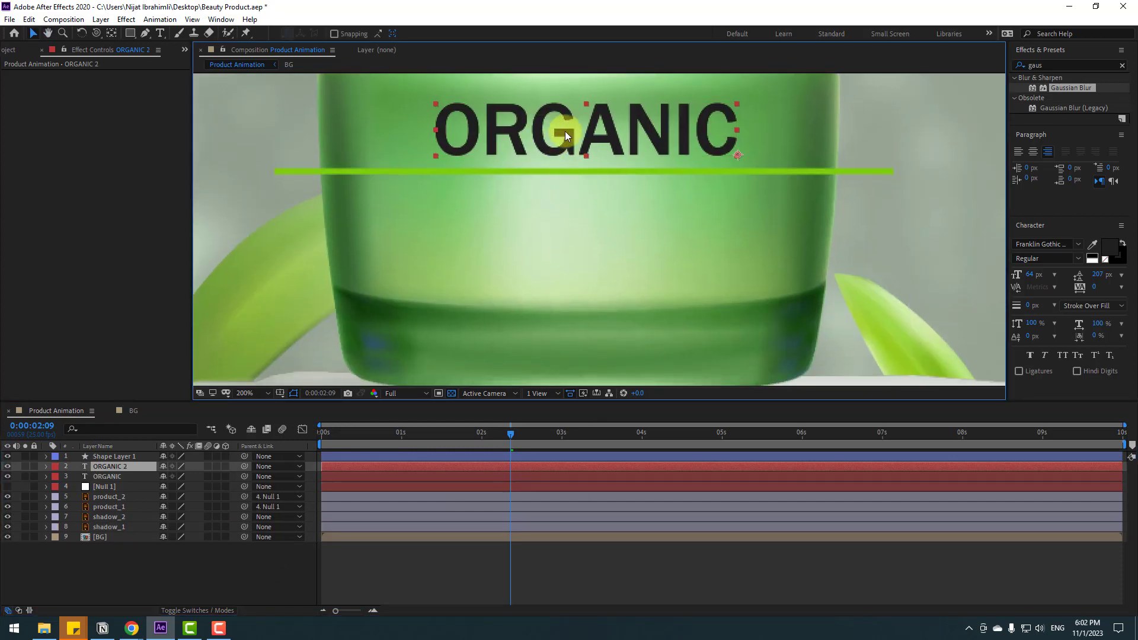
left_click_drag(567, 130, 552, 250)
double_click(546, 257)
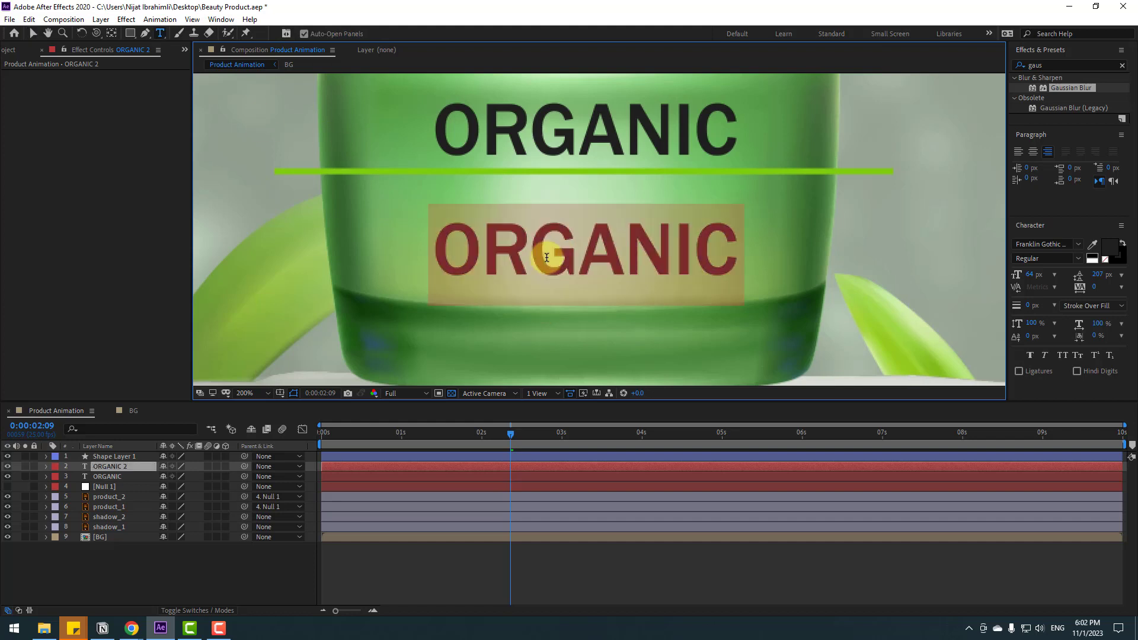
type("CREAM")
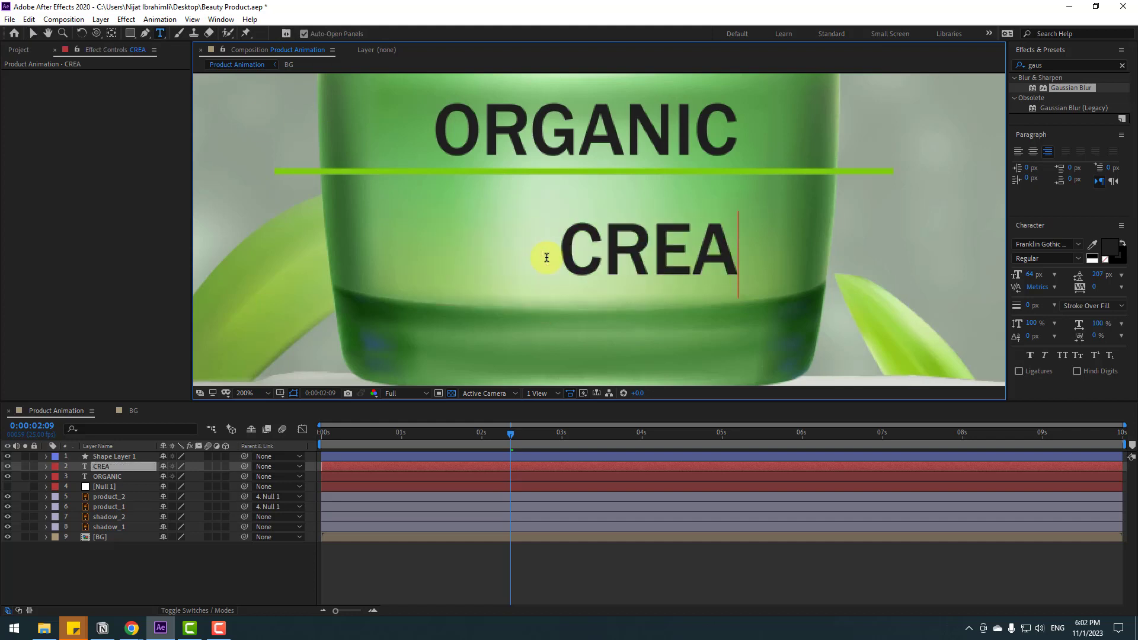
left_click(32, 34)
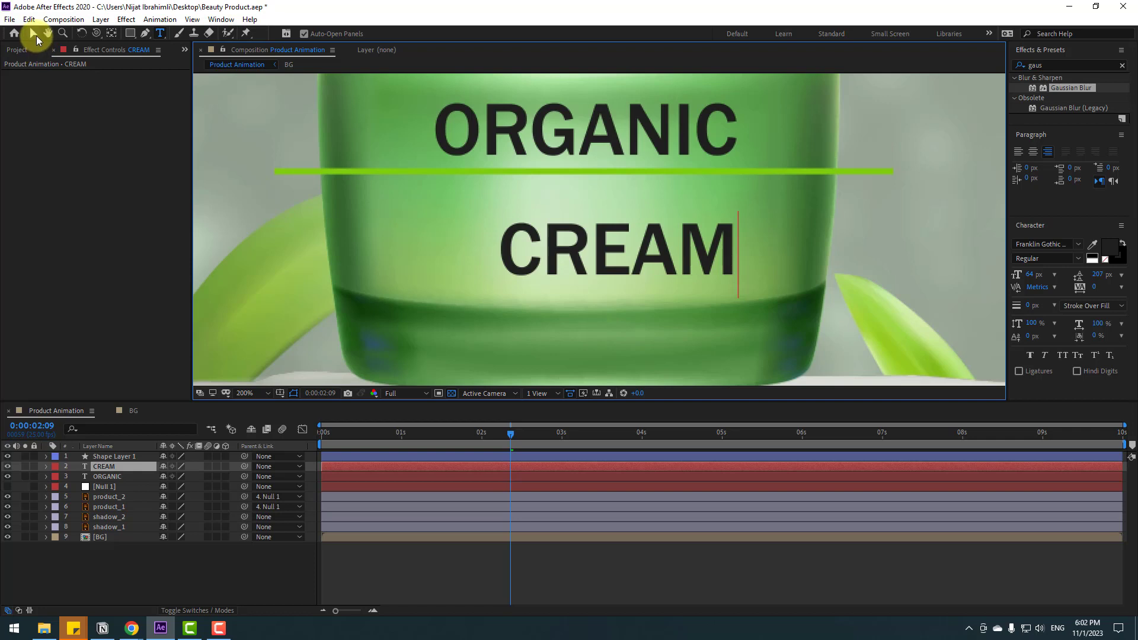
Set the CREAM text's fill color to white FFFFFF and center the word just beneath the green line.
left_click(1110, 247)
left_click_drag(332, 454, 254, 426)
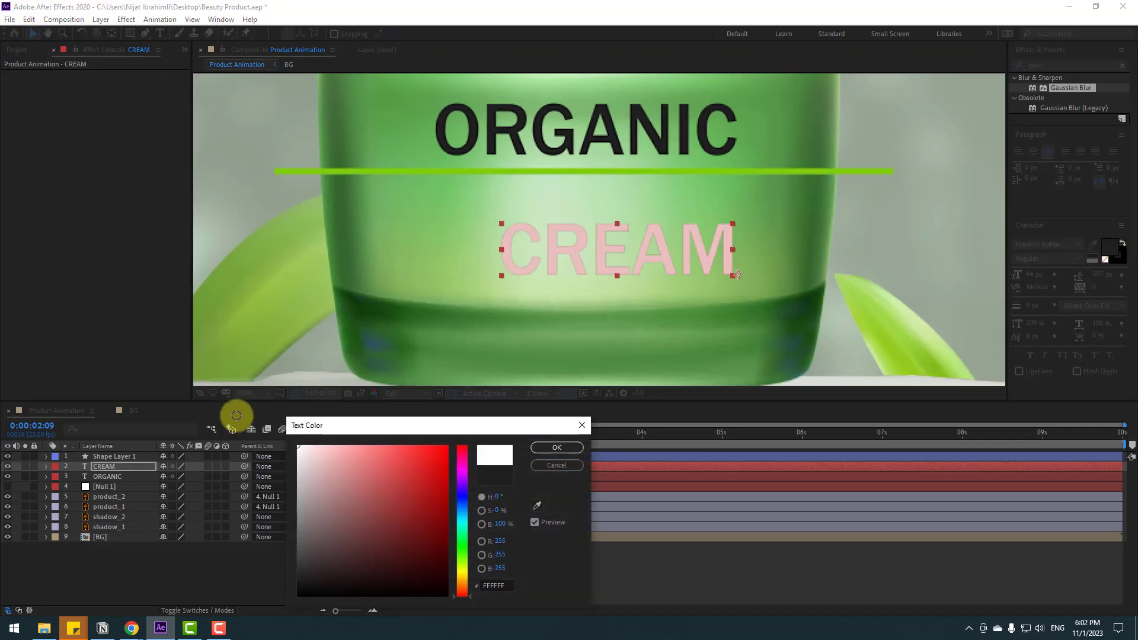
left_click(541, 447)
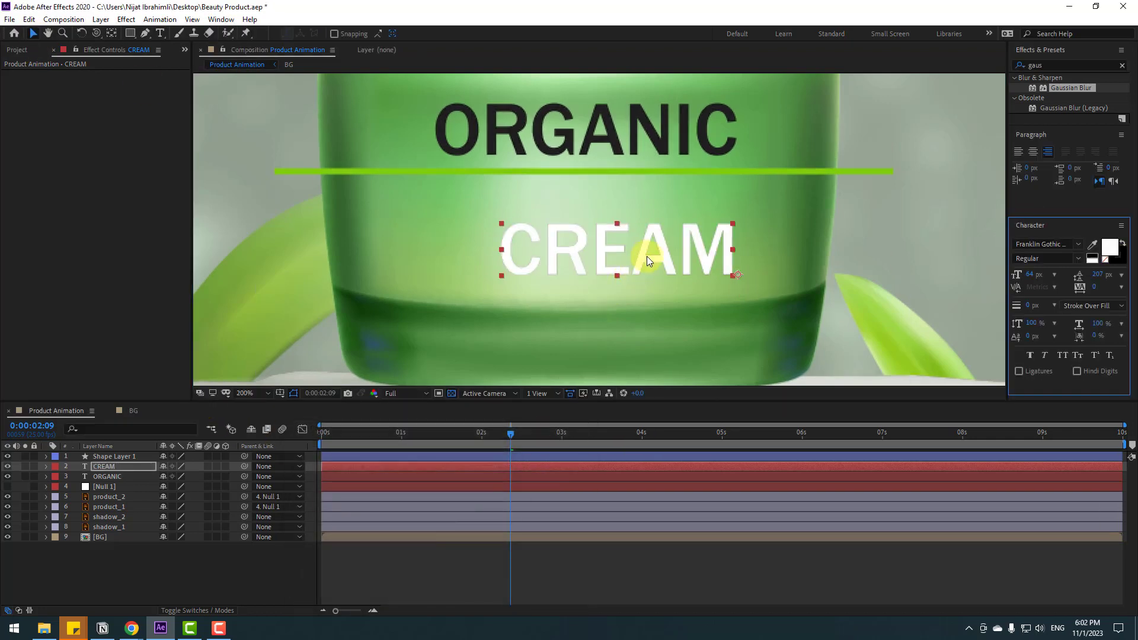
left_click_drag(640, 255, 605, 230)
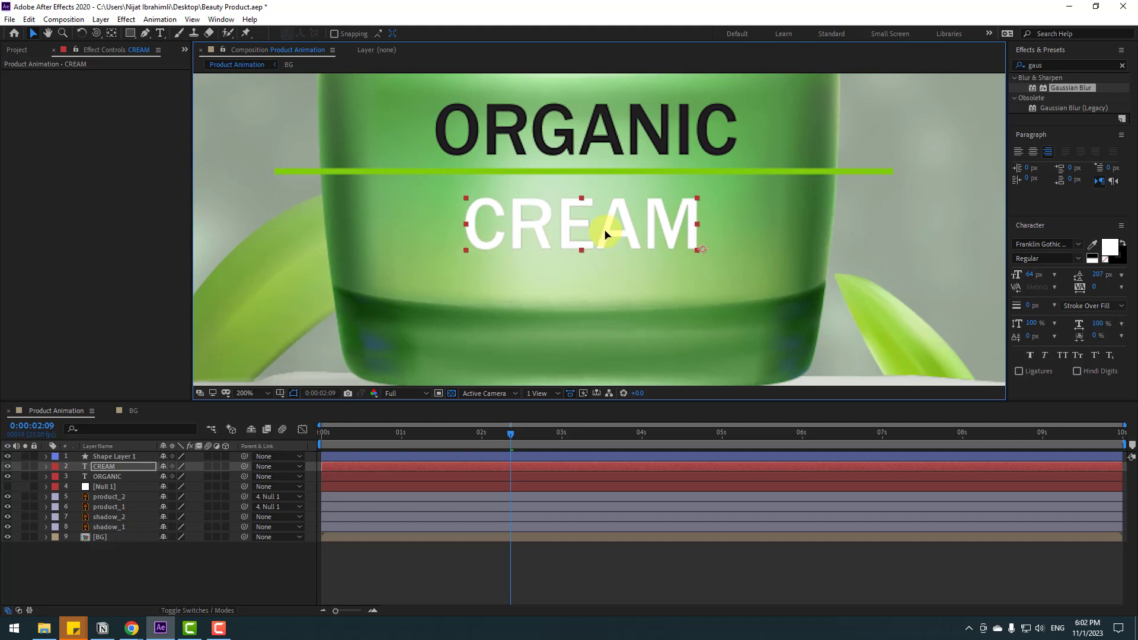
Change the CREAM text's font to Segoe UI Light and recenter it below the line.
left_click(1077, 249)
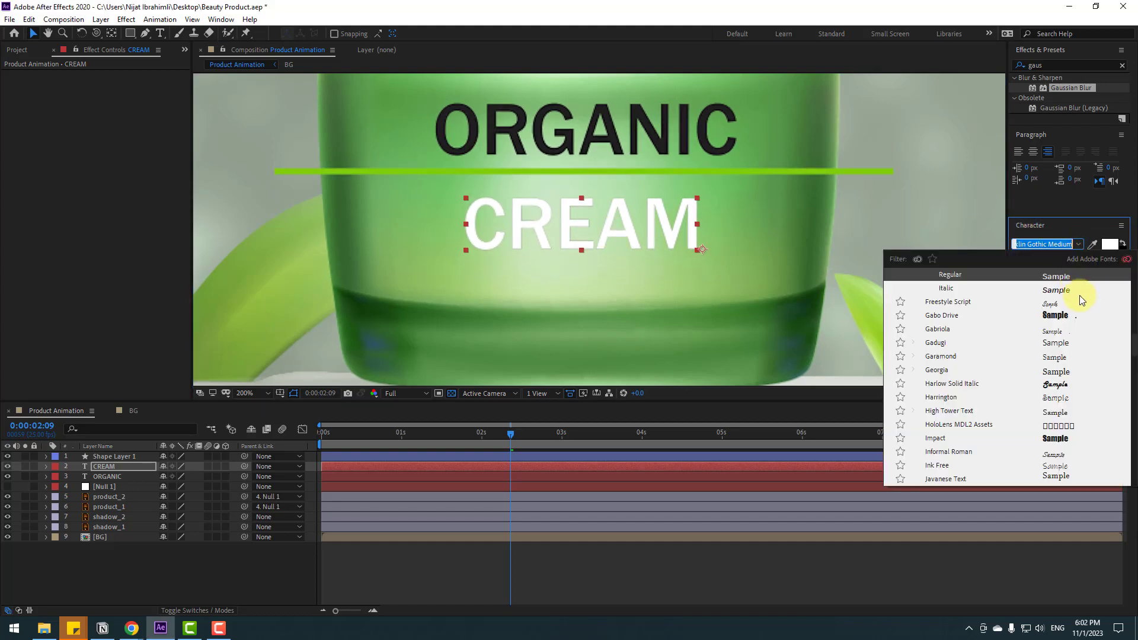
type("mod")
key("Return")
left_click(1077, 243)
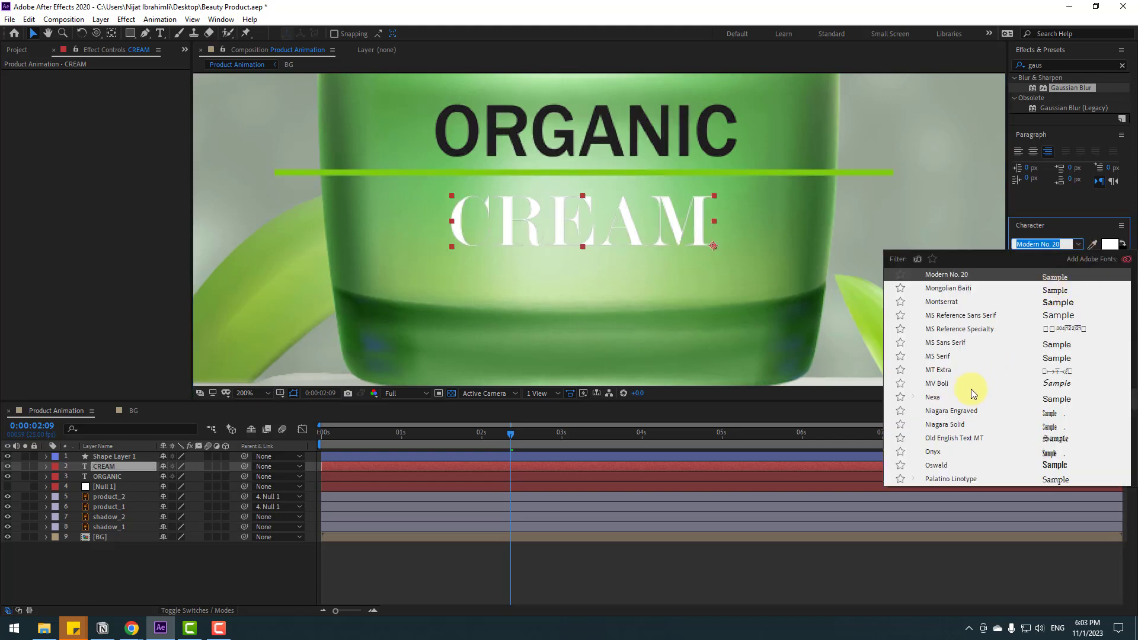
scroll(972, 392, "down", 3)
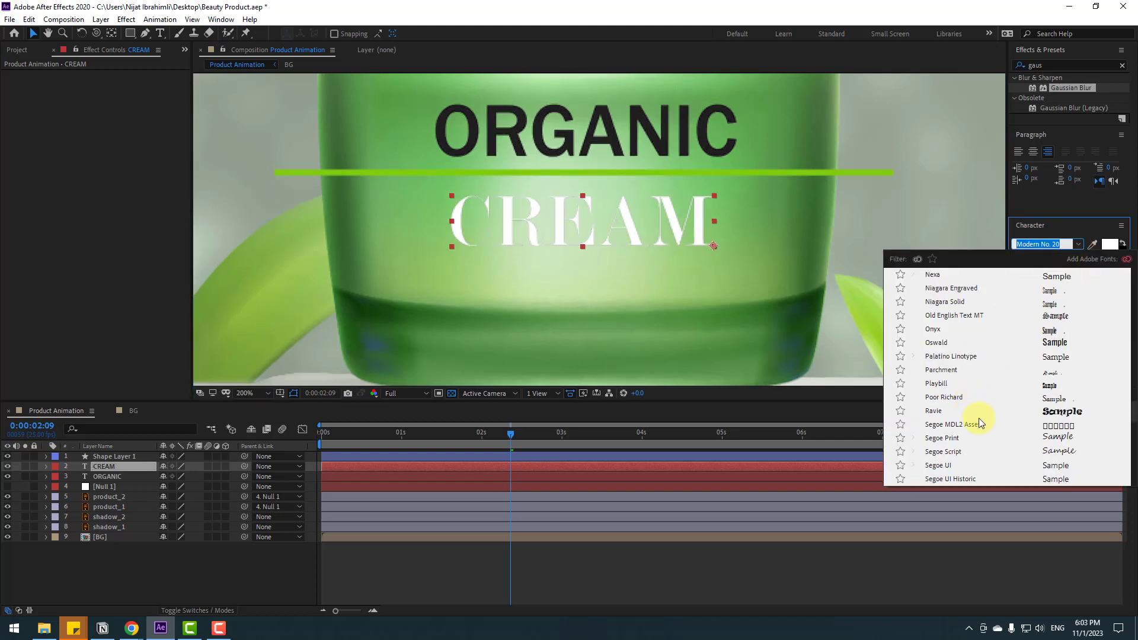
left_click(944, 470)
left_click_drag(617, 222, 603, 219)
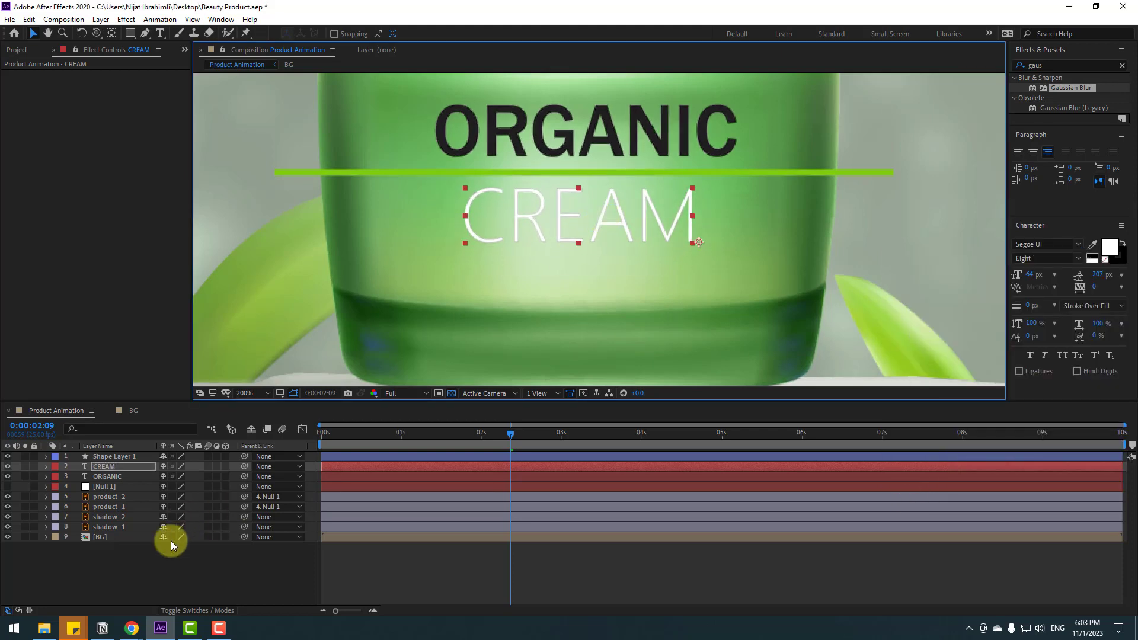
Nudge the ORGANIC text down closer to the green line.
scroll(504, 283, "down", 3)
scroll(542, 286, "up", 2)
left_click_drag(604, 217, 645, 212)
left_click(630, 201)
left_click(625, 188)
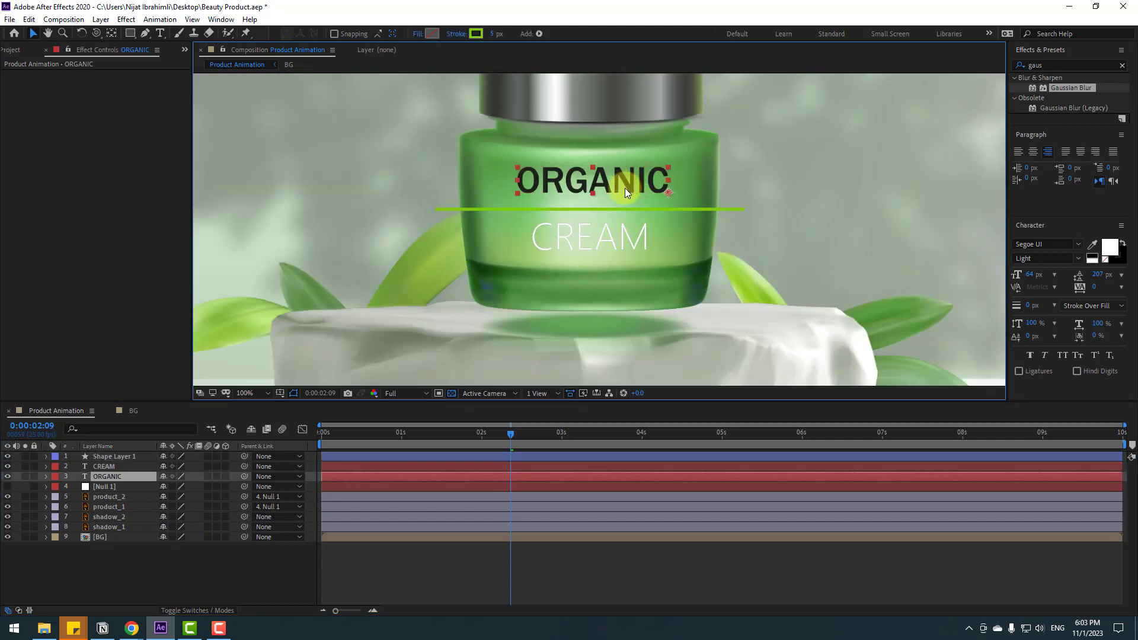
key("shift+Down")
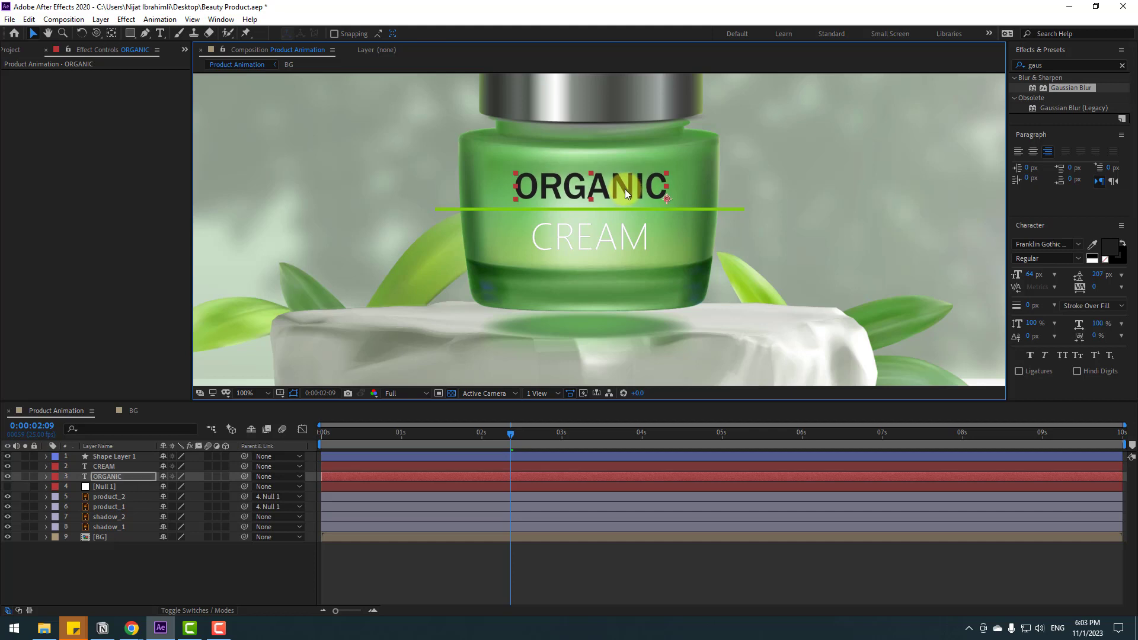
Change the ORGANIC text's fill color to white.
key("ctrl+a")
left_click(120, 542)
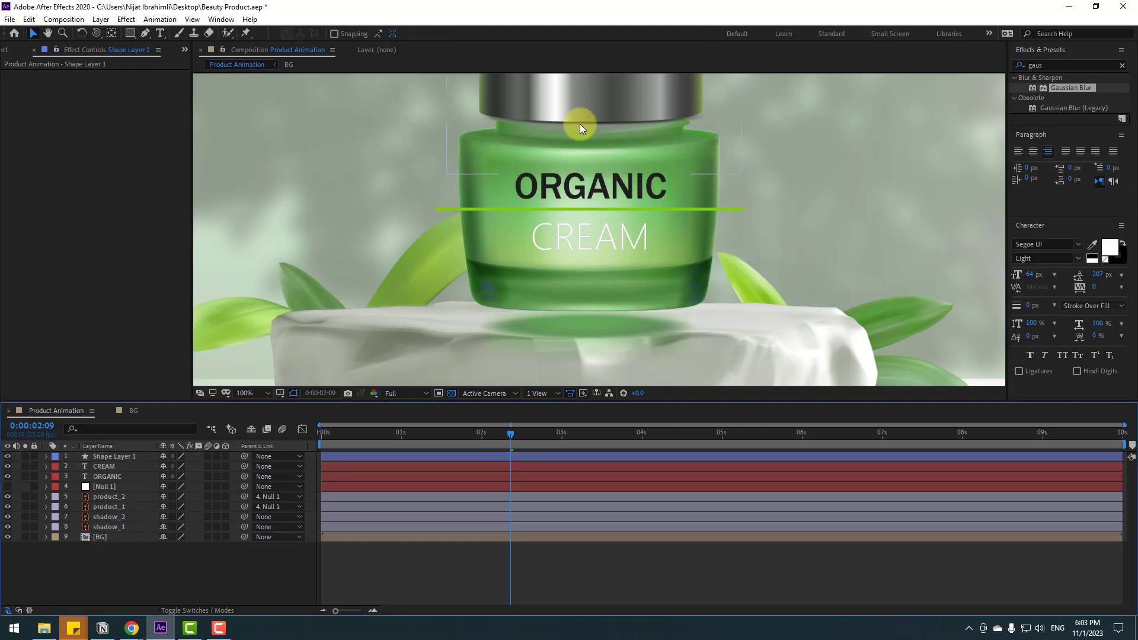
left_click(568, 190)
left_click(1109, 247)
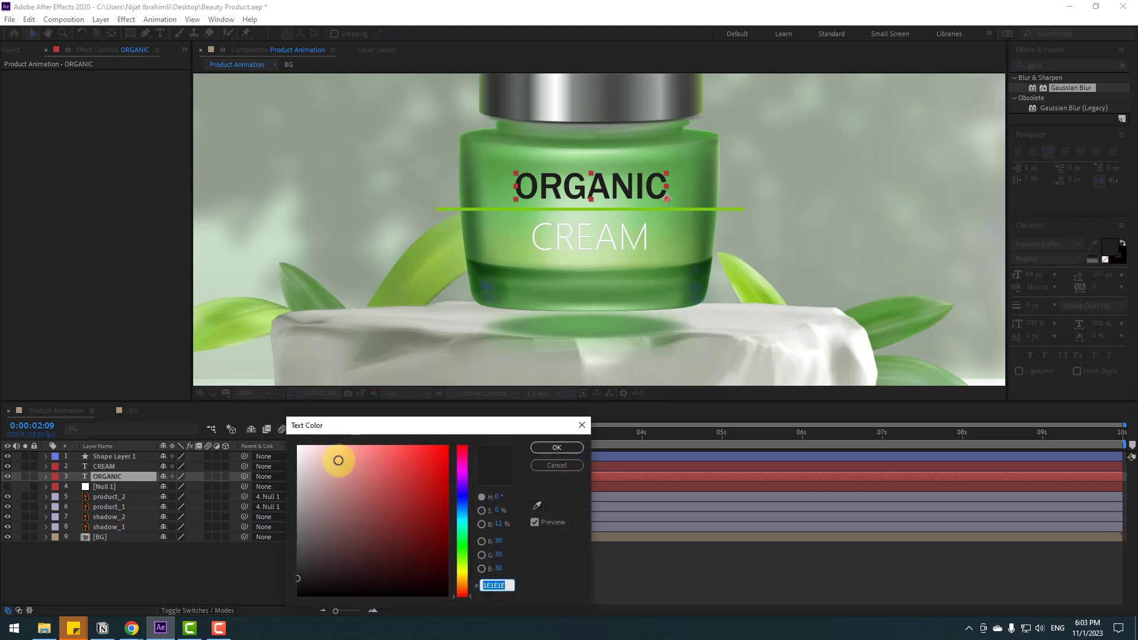
left_click_drag(337, 459, 273, 432)
left_click(547, 448)
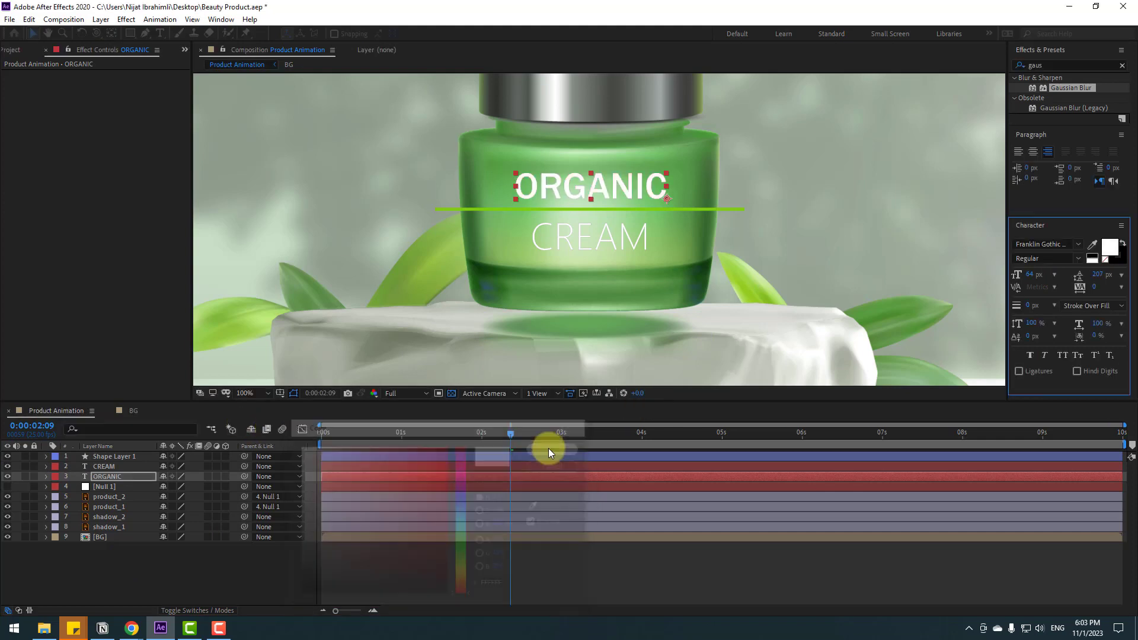
Pre-compose the Shape Layer 1, CREAM and ORGANIC layers into a new composition named Text.
left_click(84, 564)
left_click(106, 477)
left_click(103, 466, "ctrl")
left_click(100, 457, "ctrl")
right_click(98, 456)
left_click(121, 393)
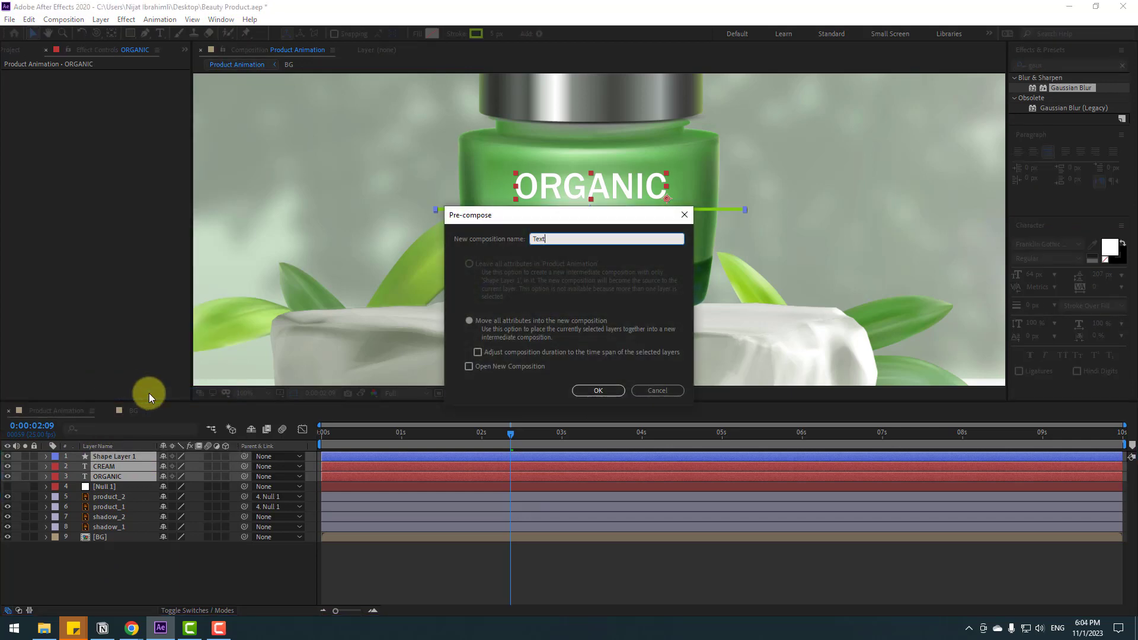
left_click(599, 391)
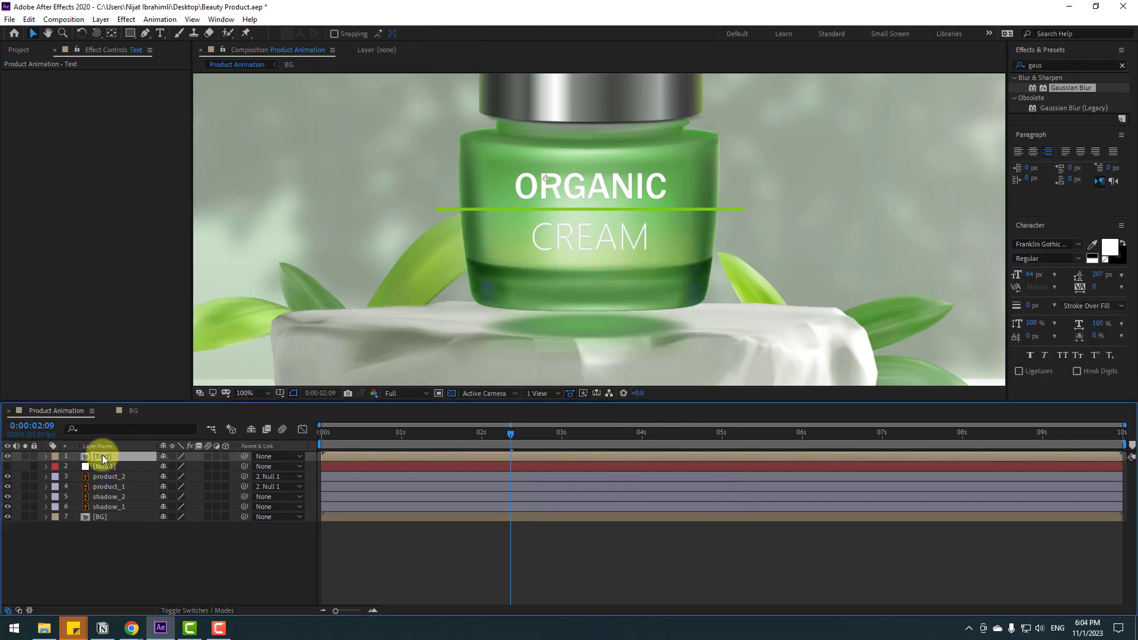
Duplicate the product_1 jar layer and place the Text composition directly beneath the duplicate in the layer stack.
left_click_drag(110, 463, 108, 467)
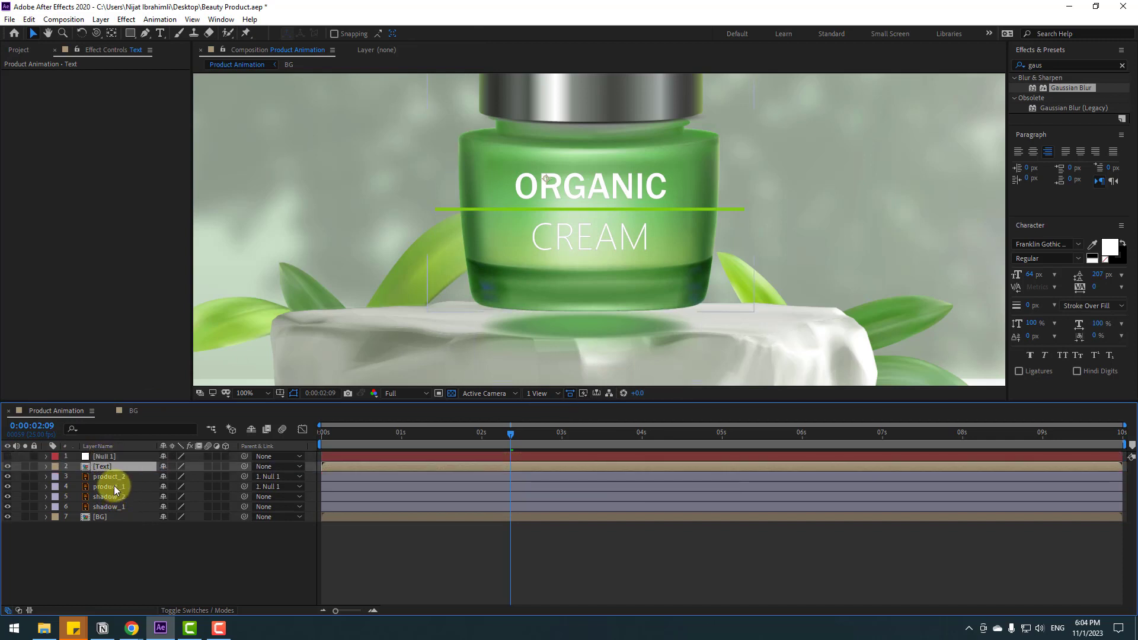
left_click(114, 485)
left_click(7, 486)
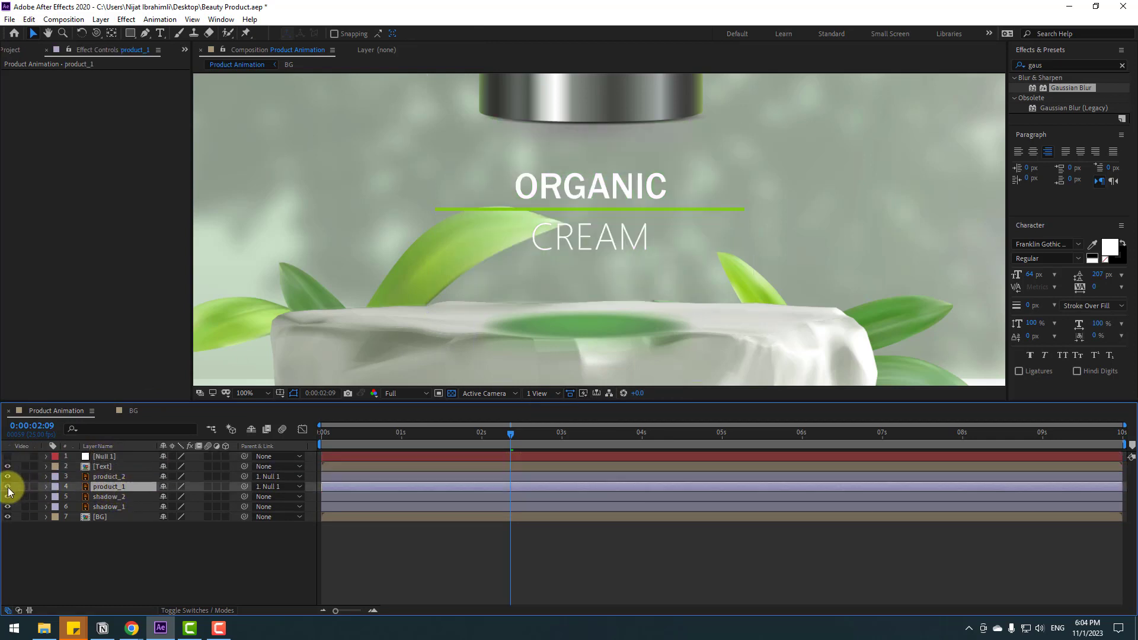
left_click(8, 487)
key("ctrl+d")
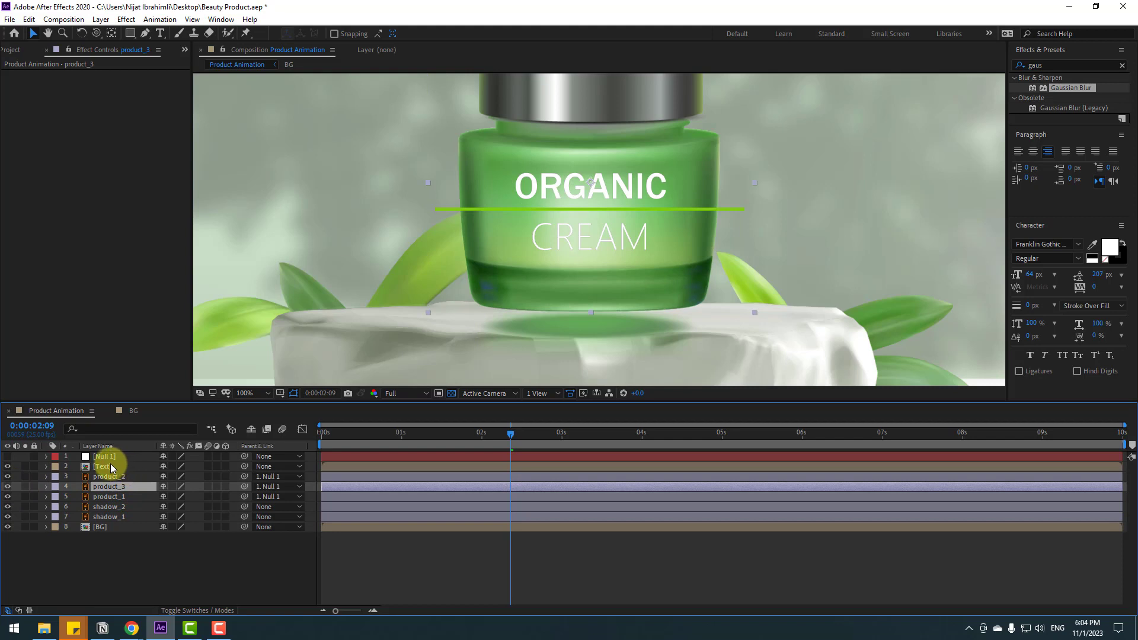
left_click_drag(111, 463, 130, 494)
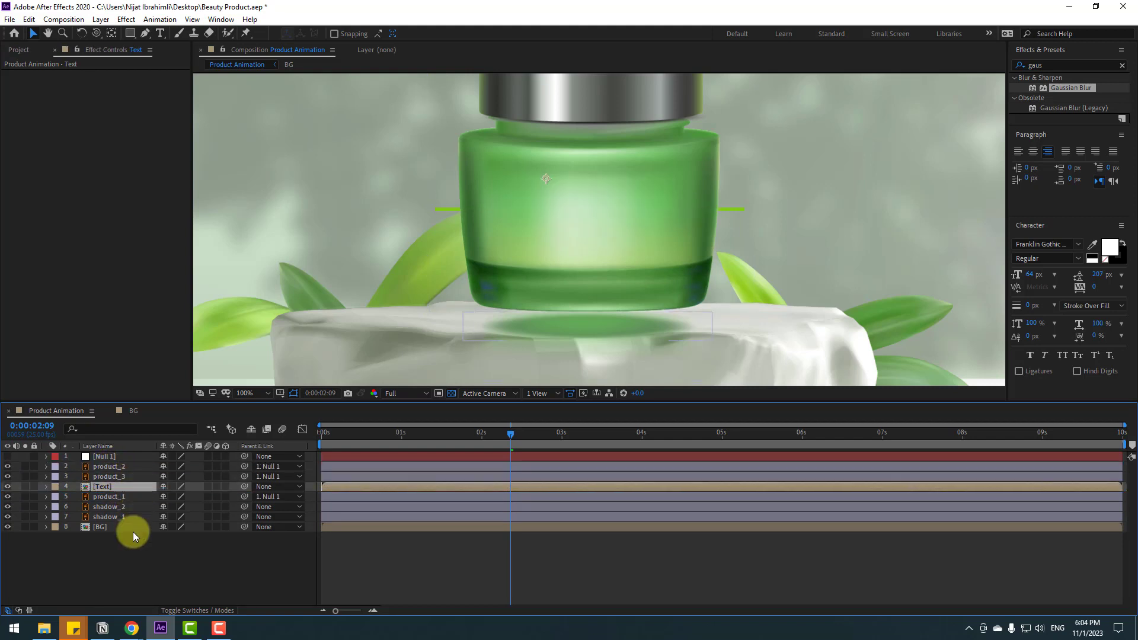
Set the Text layer's track matte to Alpha Matte "product_3" and parent the layer to Null 1.
left_click(176, 612)
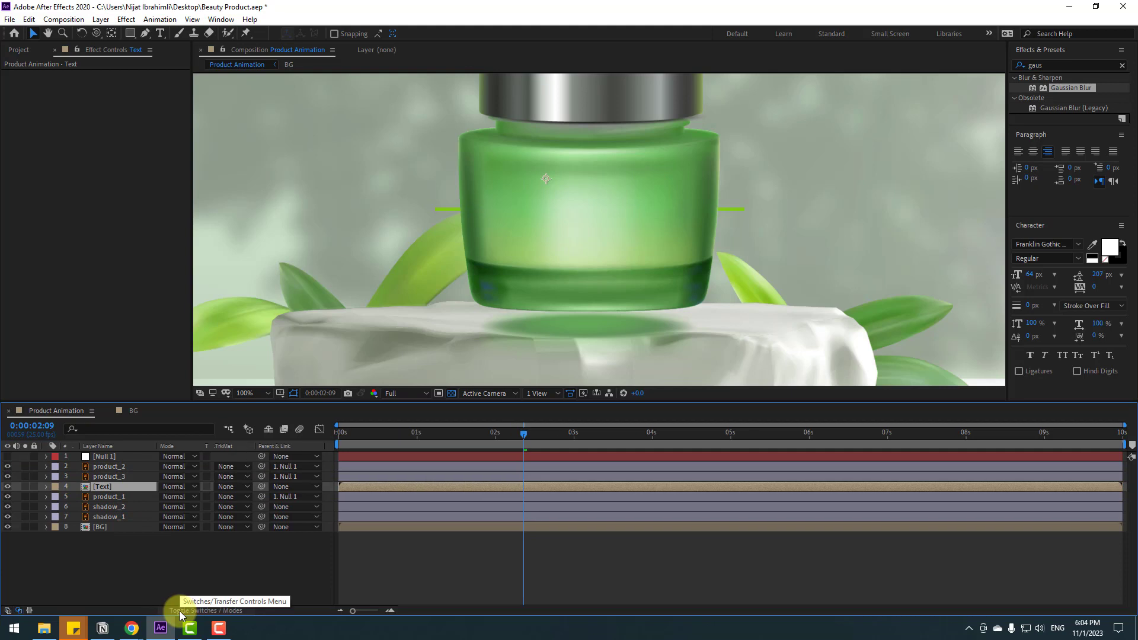
left_click(225, 487)
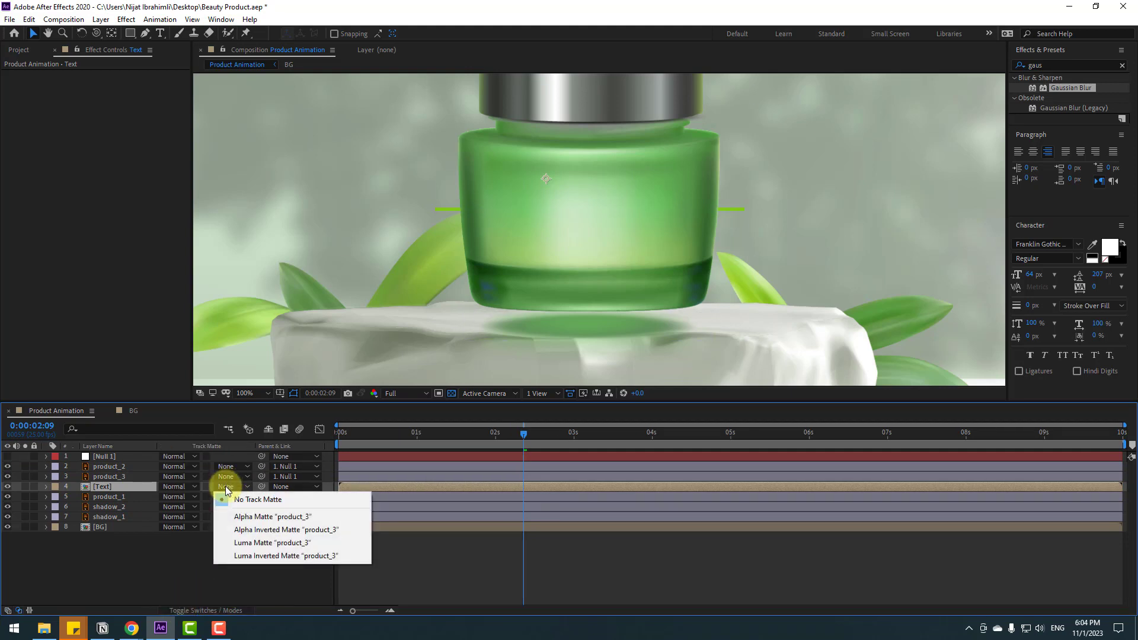
left_click(291, 520)
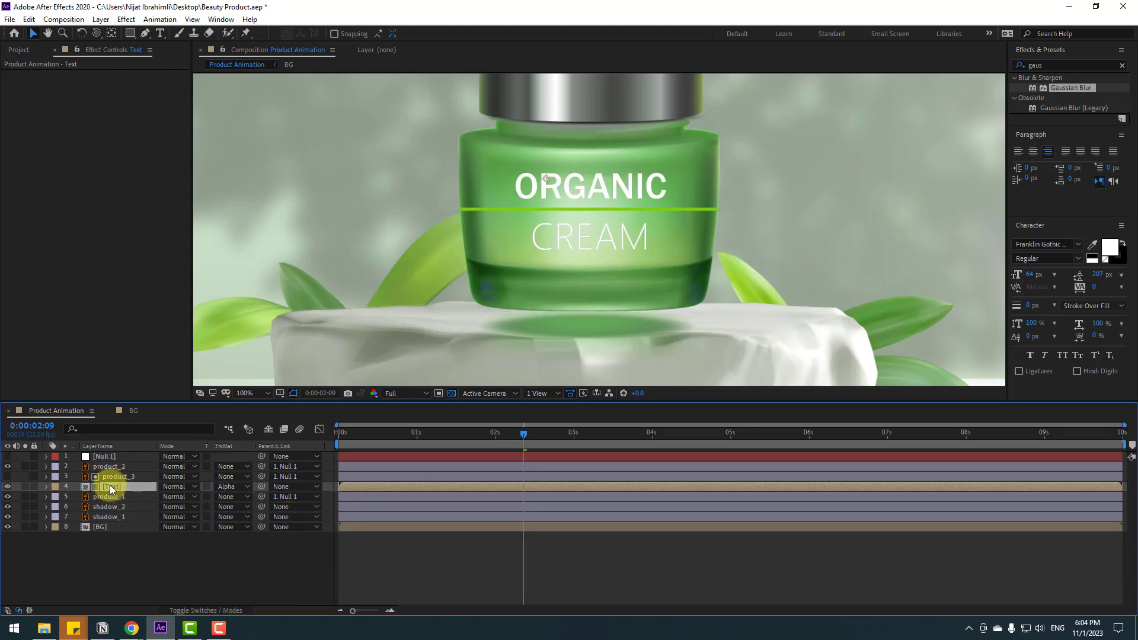
left_click_drag(262, 489, 110, 458)
mouse_move(499, 436)
left_mouse_down()
mouse_move(385, 436)
mouse_move(485, 433)
left_mouse_up()
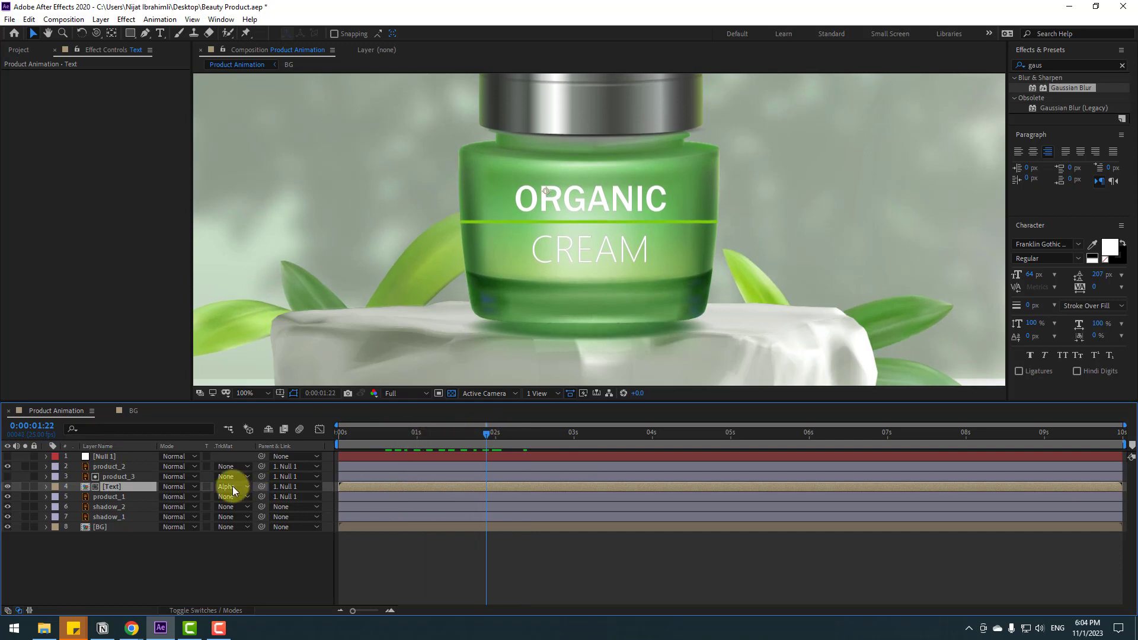
Try the Overlay, Screen and Lighten blending modes on the Text layer.
left_click(177, 486)
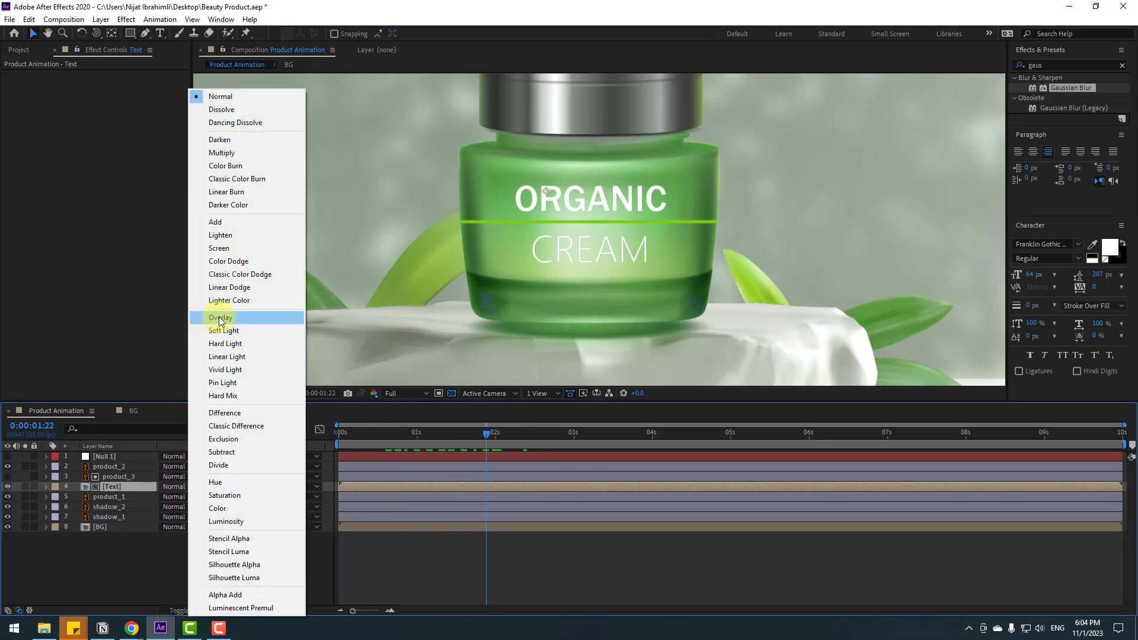
left_click(221, 319)
left_click(181, 485)
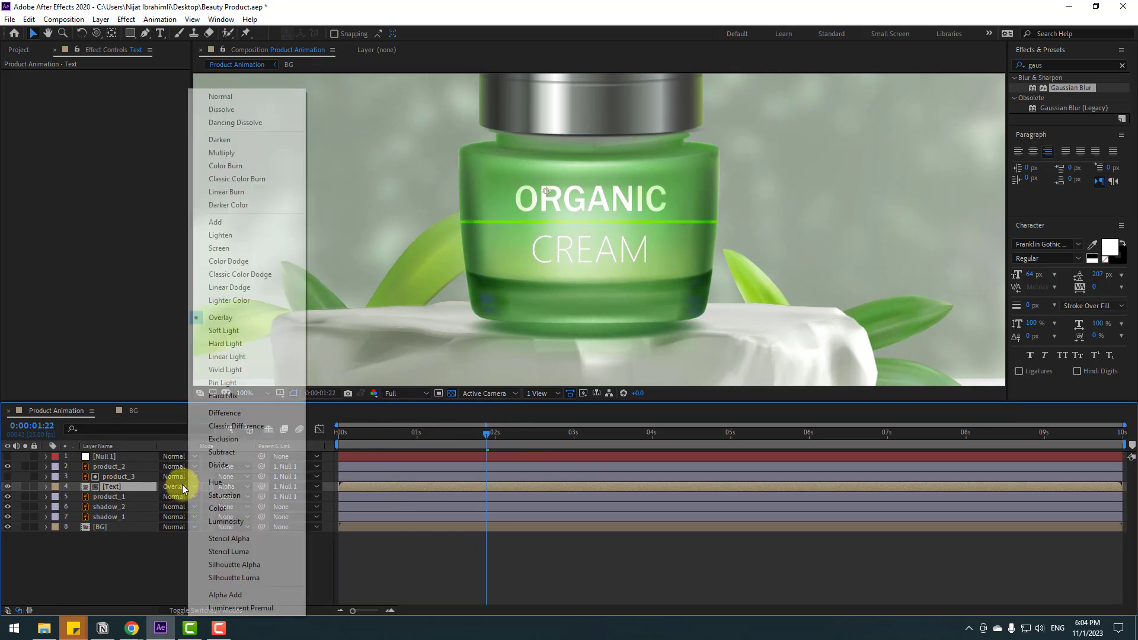
left_click(219, 251)
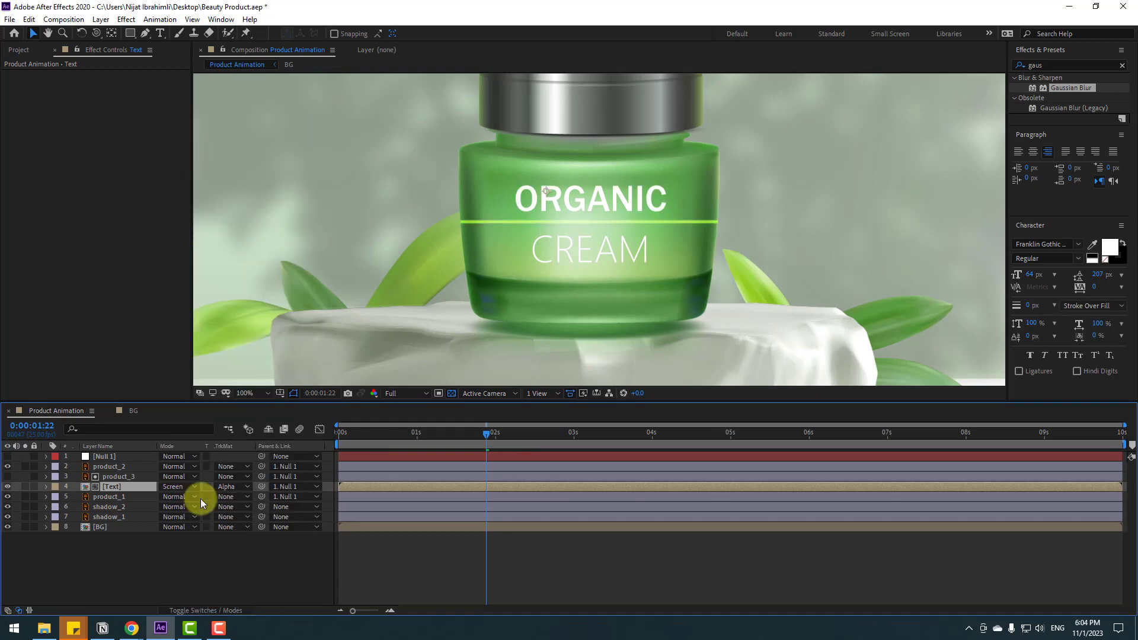
left_click(177, 486)
left_click(212, 236)
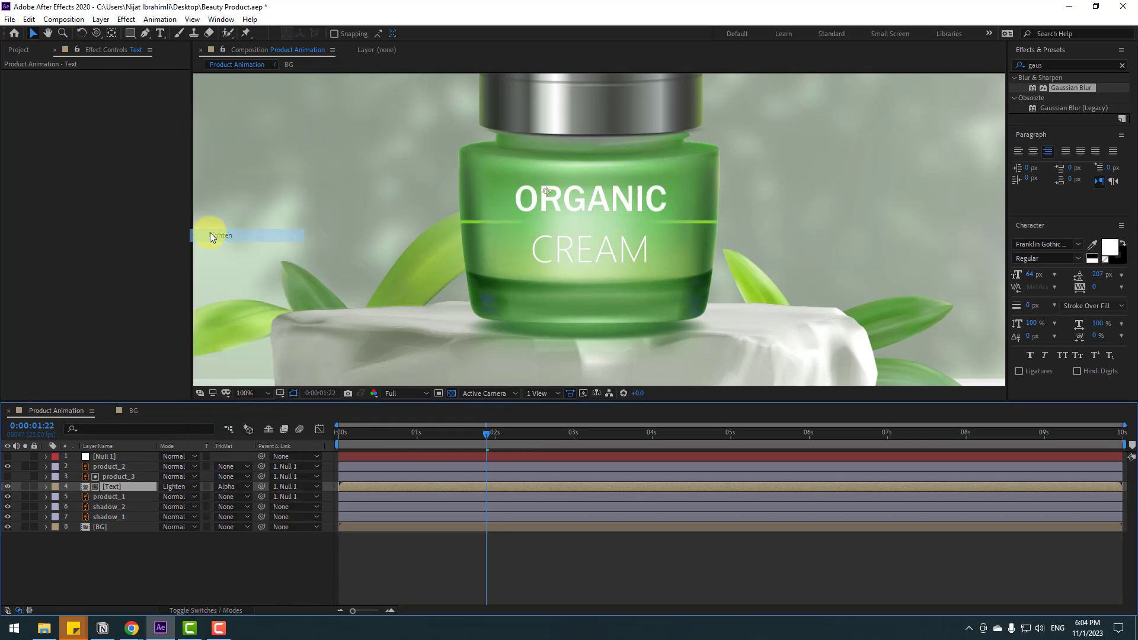
Compare the Add and Overlay blending modes on the Text layer, checking the label at 0:00:01:04.
left_click(176, 486)
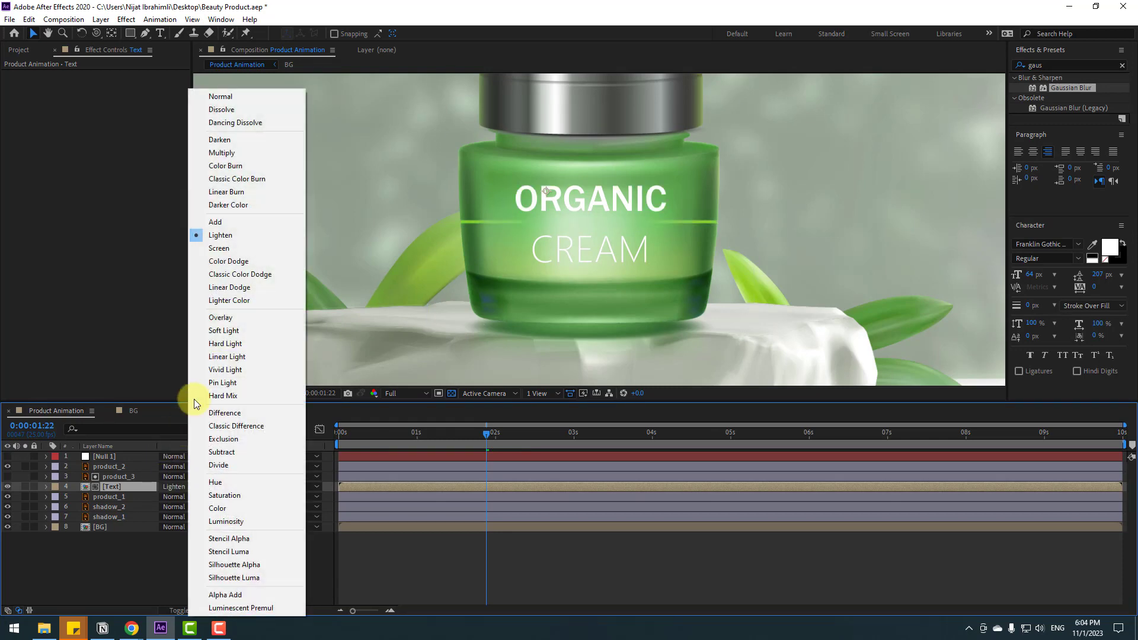
left_click(214, 222)
scroll(361, 279, "down", 2)
scroll(400, 336, "up", 2)
left_click_drag(488, 443, 429, 438)
left_click(166, 487)
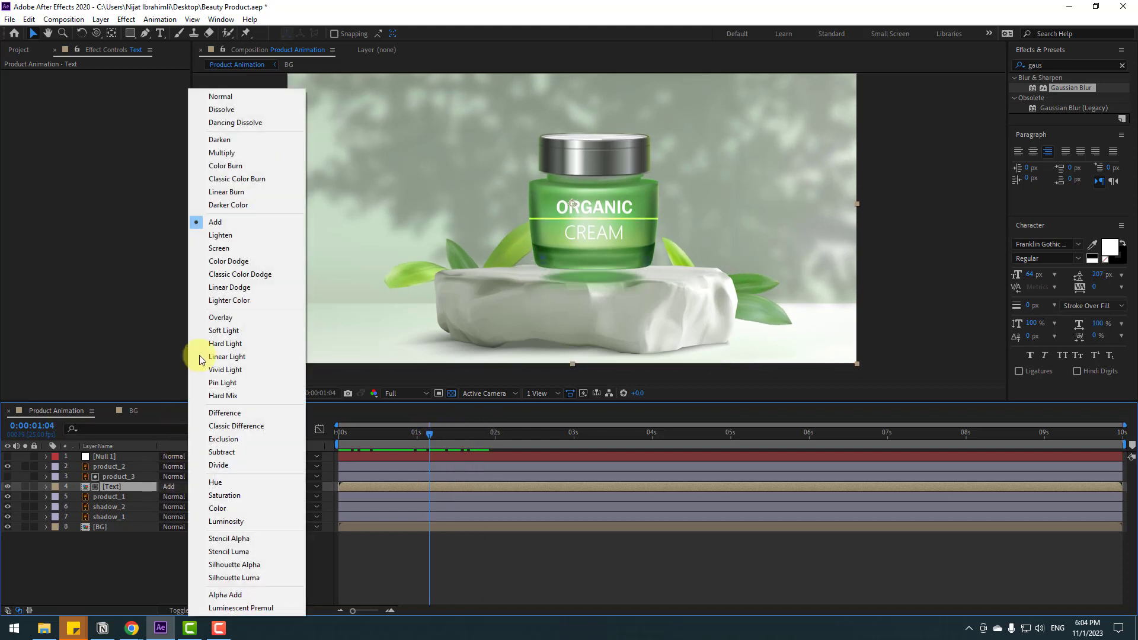
left_click(215, 318)
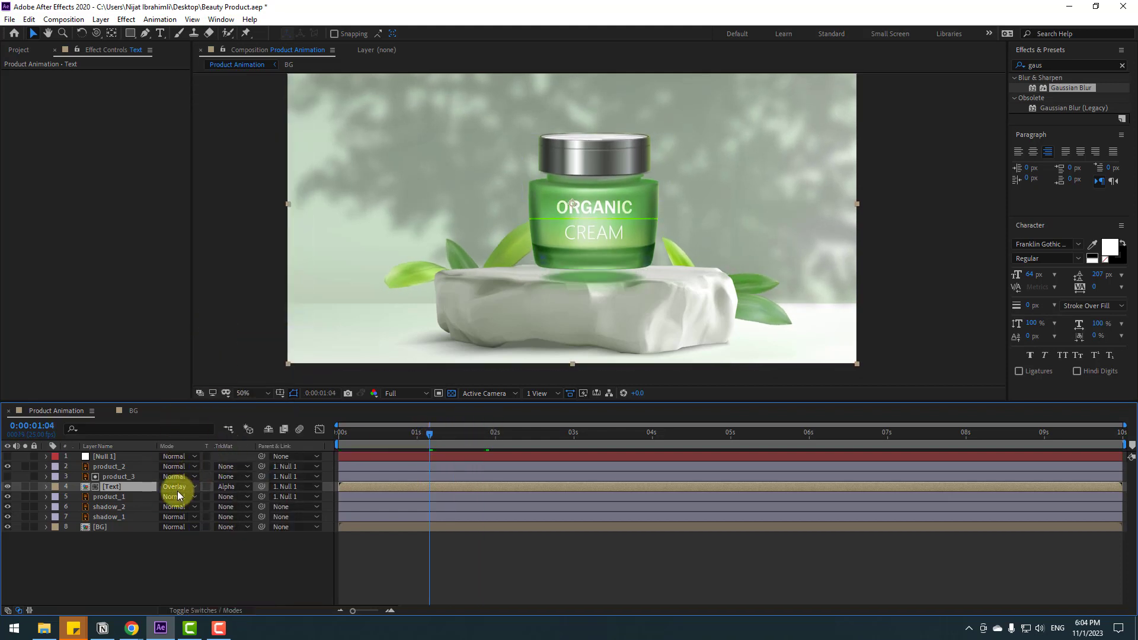
Set the Text layer's blending mode to Soft Light and preview the floating jar animation.
left_click(173, 487)
left_click(215, 331)
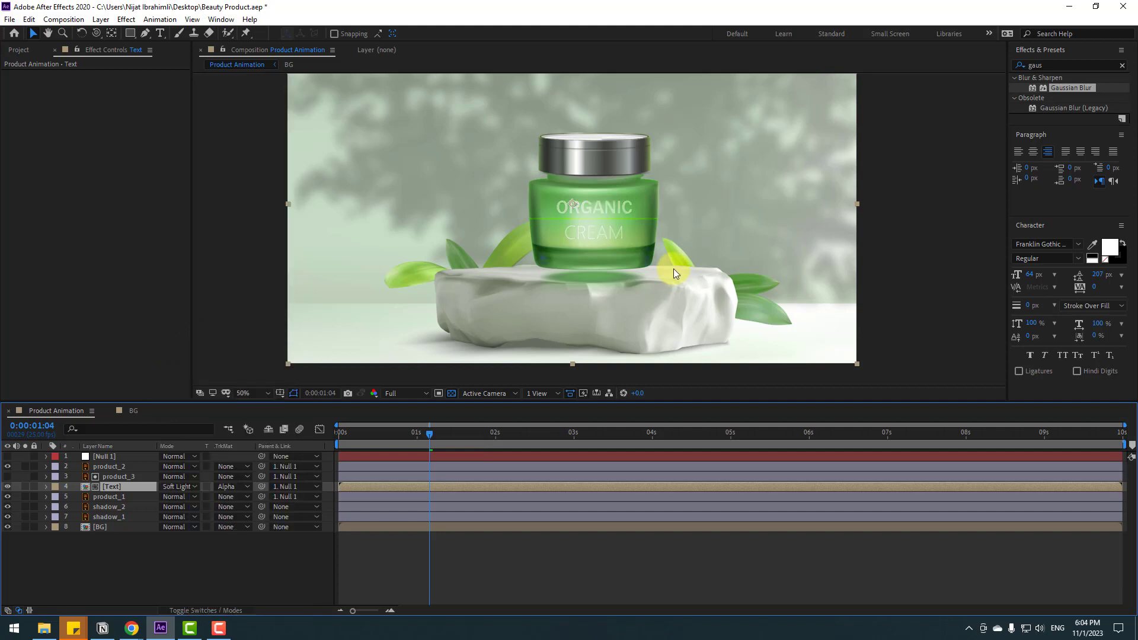
key("slash")
key("comma")
key("comma")
key("space")
key("period")
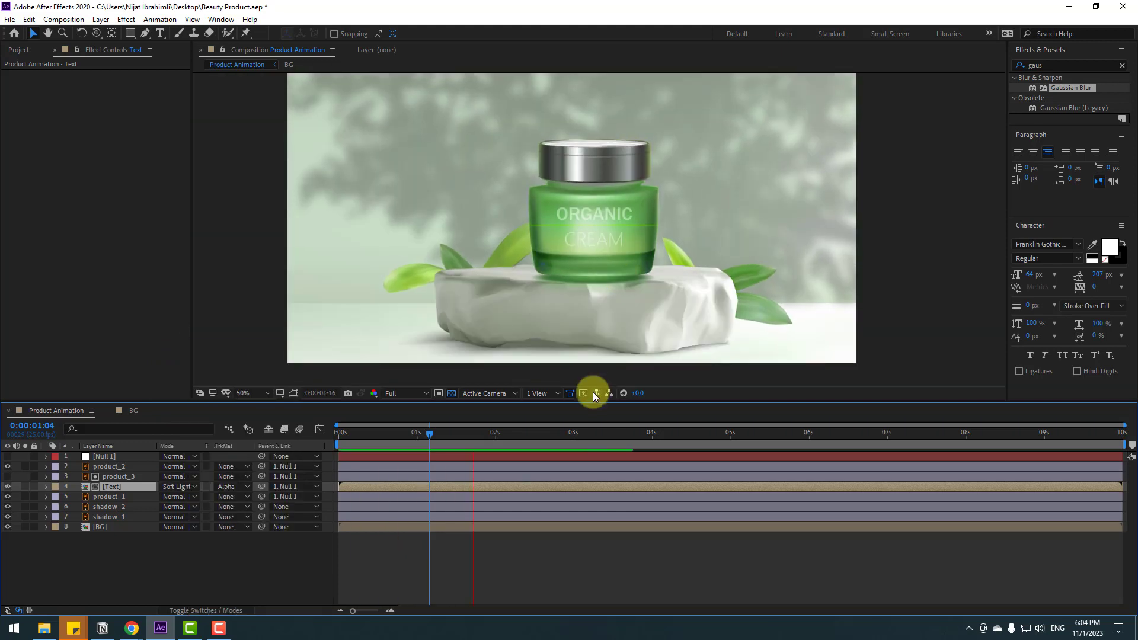
Find the CC Light Sweep effect and apply it to the product_2 layer.
left_click(271, 566)
left_click(1048, 66)
type("swe")
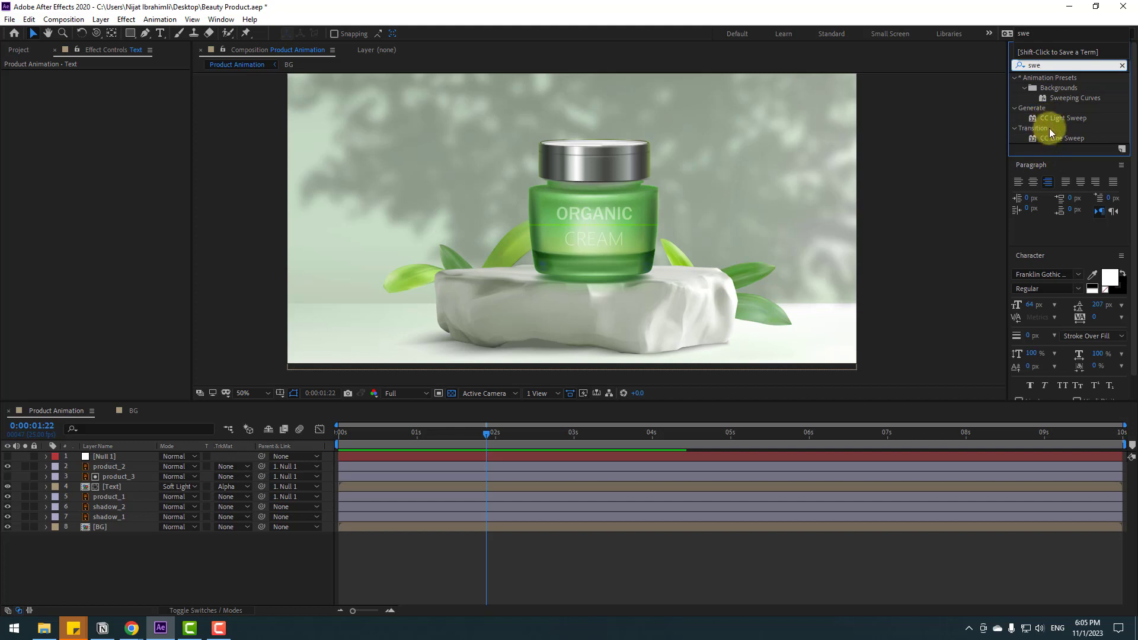
left_click_drag(1055, 120, 126, 464)
Set the light sweep on the jar lid to direction -3°, width 47, sweep intensity 65 and edge intensity 50, with its center at 356.0, 41.8.
scroll(633, 146, "up", 3)
left_click_drag(114, 111, 130, 147)
left_click(110, 153)
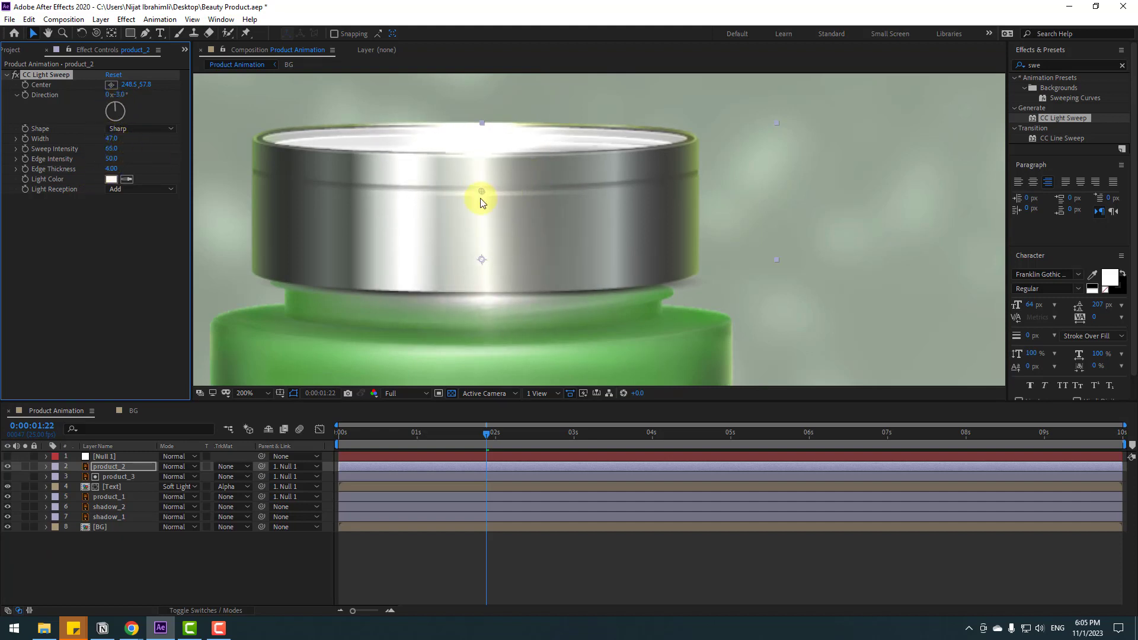
left_click_drag(490, 197, 607, 182)
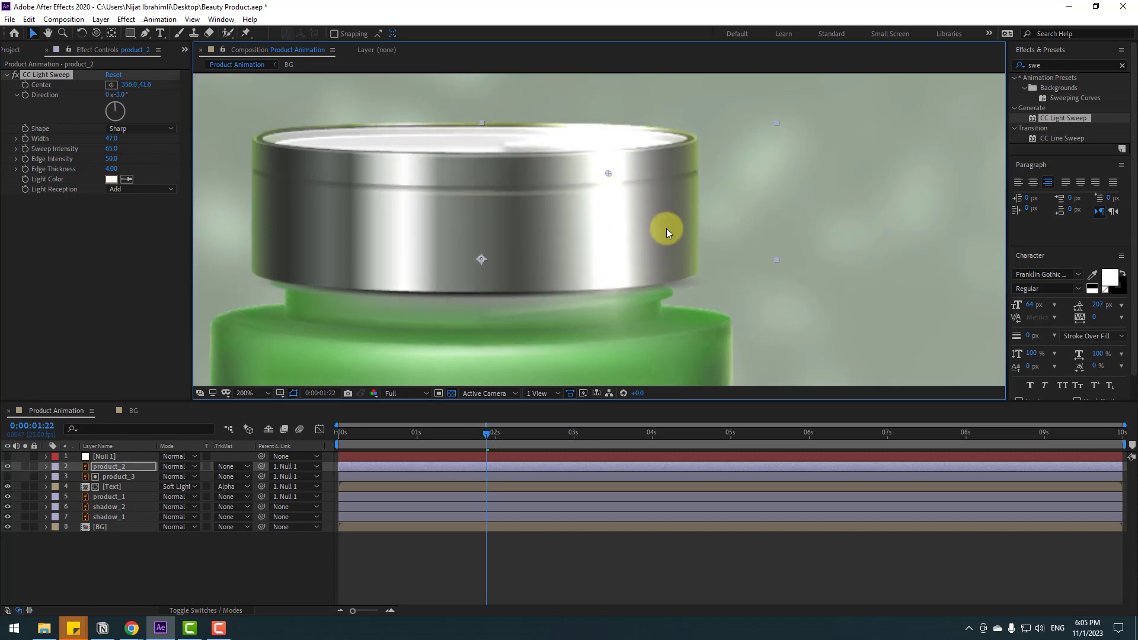
scroll(701, 230, "down", 3)
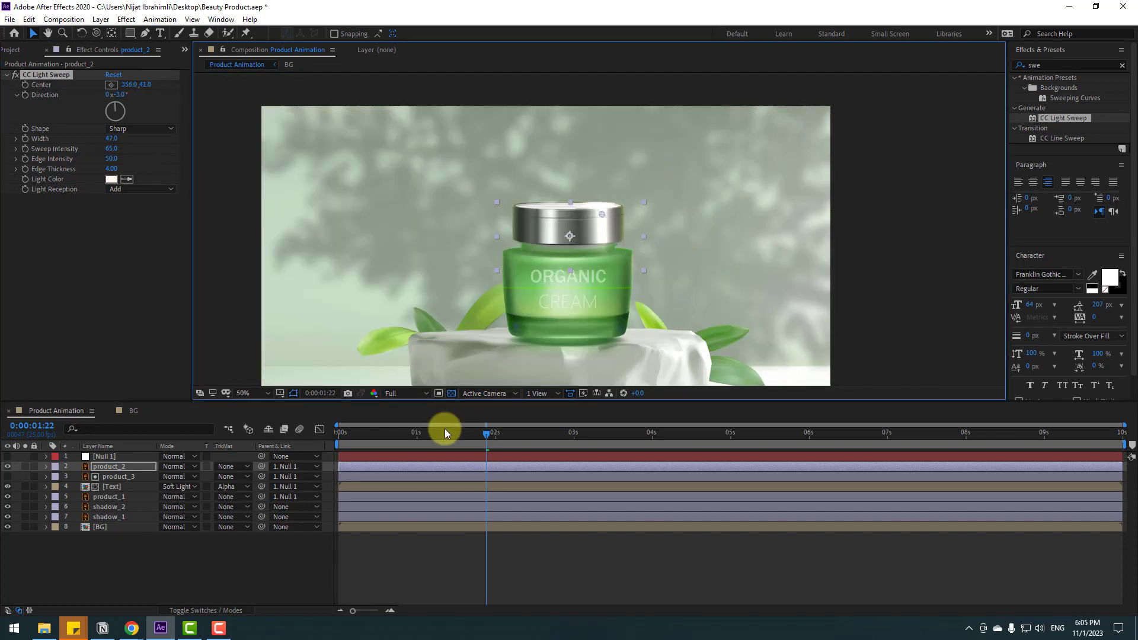
Reveal Null 1's Position keyframes as timing reference and add a CC Light Sweep Center keyframe on product_2 at 0:00:00:00.
left_click_drag(467, 437, 319, 442)
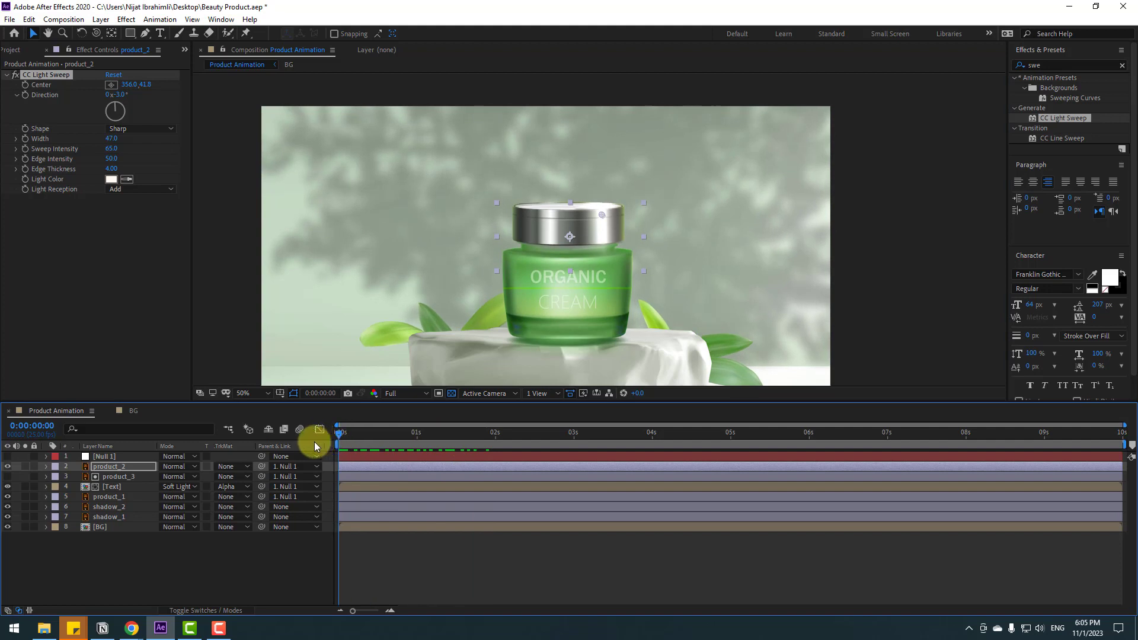
left_click(112, 457)
key("p")
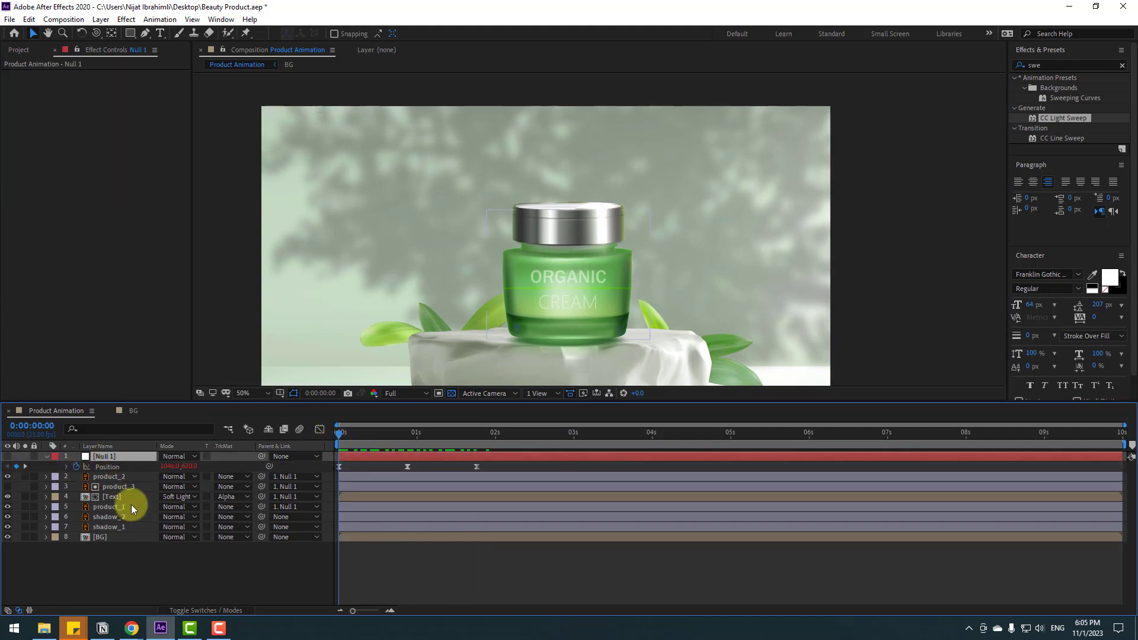
left_click(116, 477)
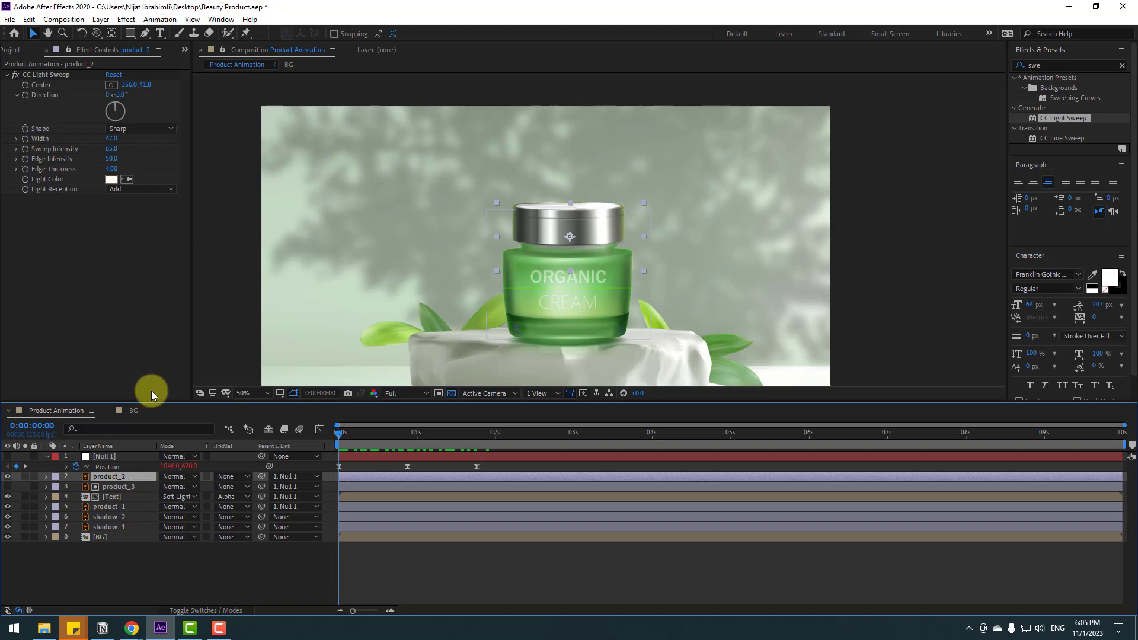
left_click(25, 87)
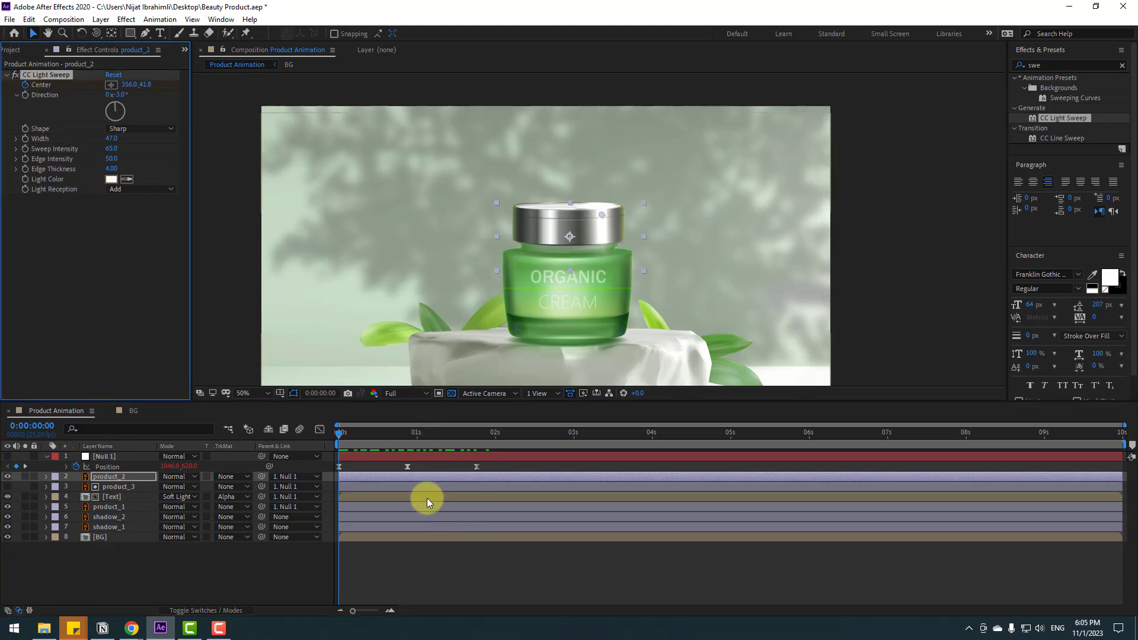
key("u")
Keyframe the sweep Center at 264.0, 39.8 at 0:00:00:22 and copy the starting Center keyframe to 0:00:01:19.
left_click_drag(354, 436, 408, 431)
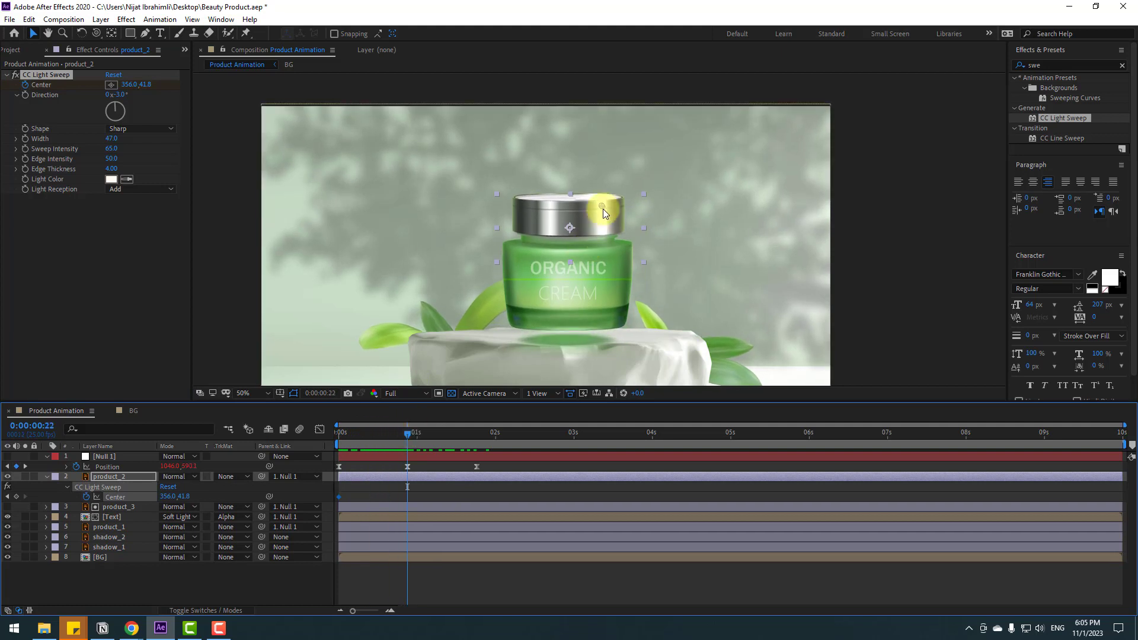
left_click_drag(603, 211, 588, 211)
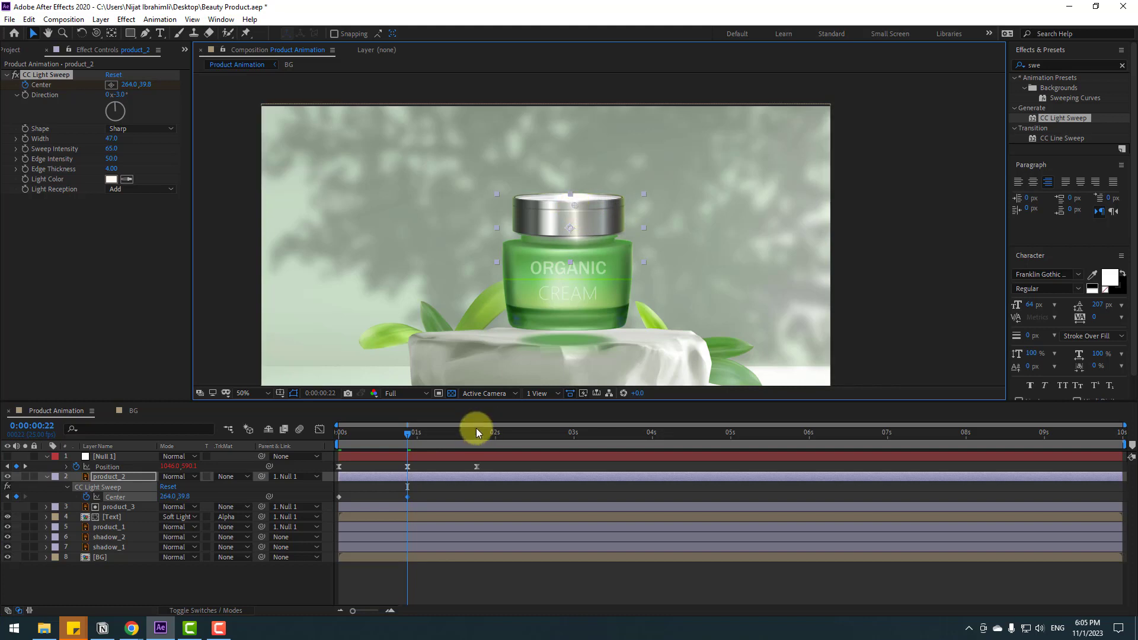
left_click_drag(428, 434, 476, 431)
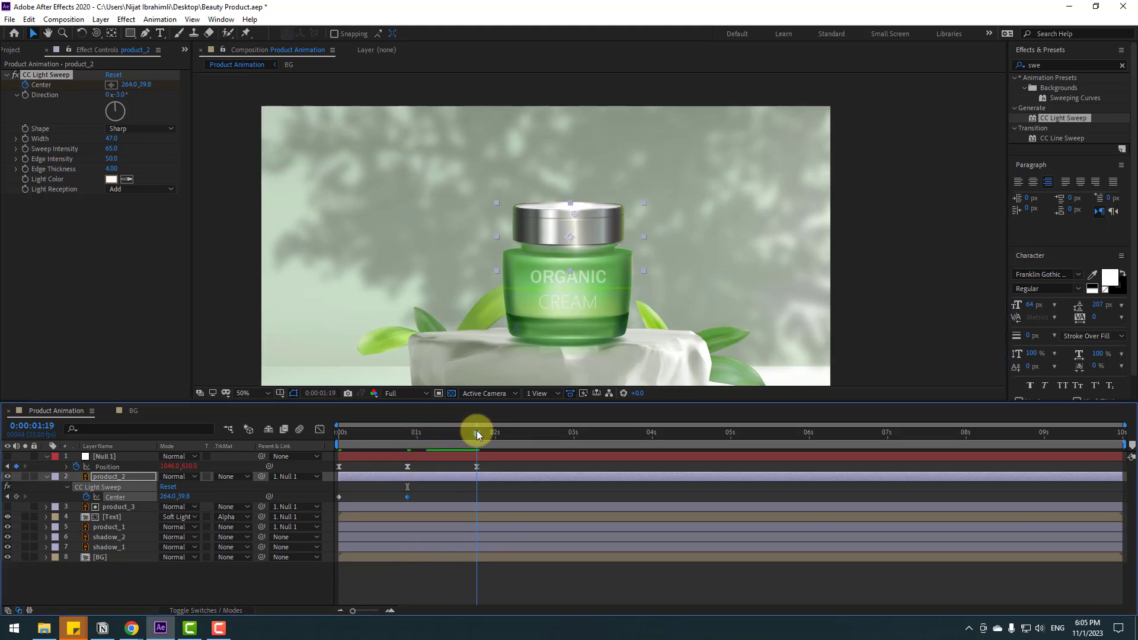
left_click(339, 496)
key("ctrl+c")
key("ctrl+v")
Apply Easy Ease to all three sweep Center keyframes on product_2 and preview the animation.
left_click_drag(486, 499, 338, 500)
left_click_drag(484, 495, 340, 497)
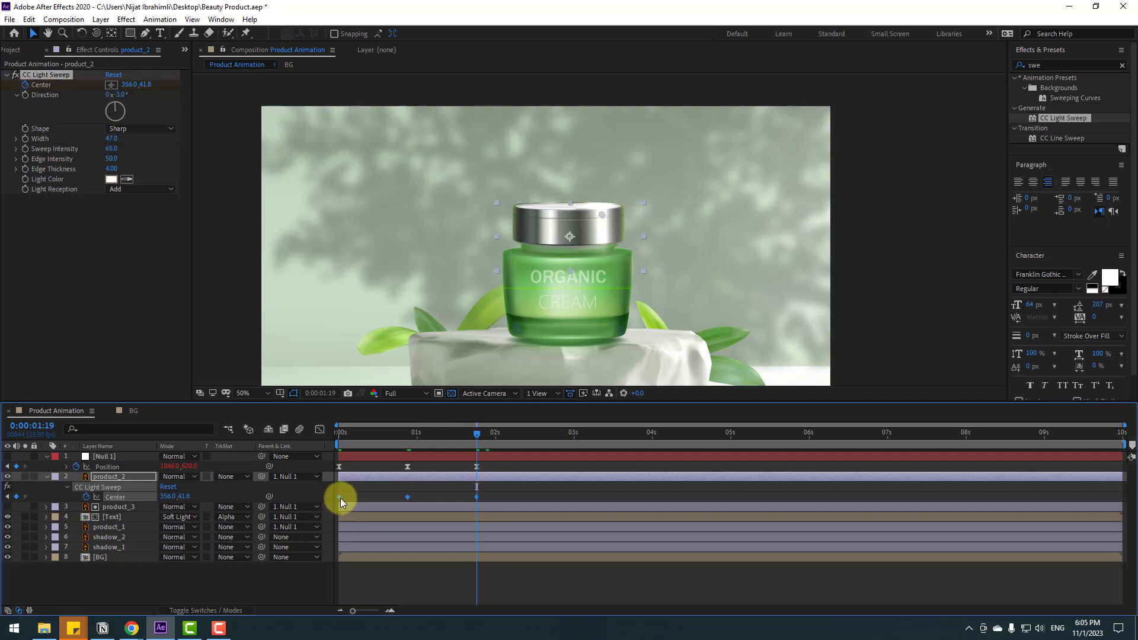
right_click(341, 497)
mouse_move(350, 492)
left_click(528, 532)
key("space")
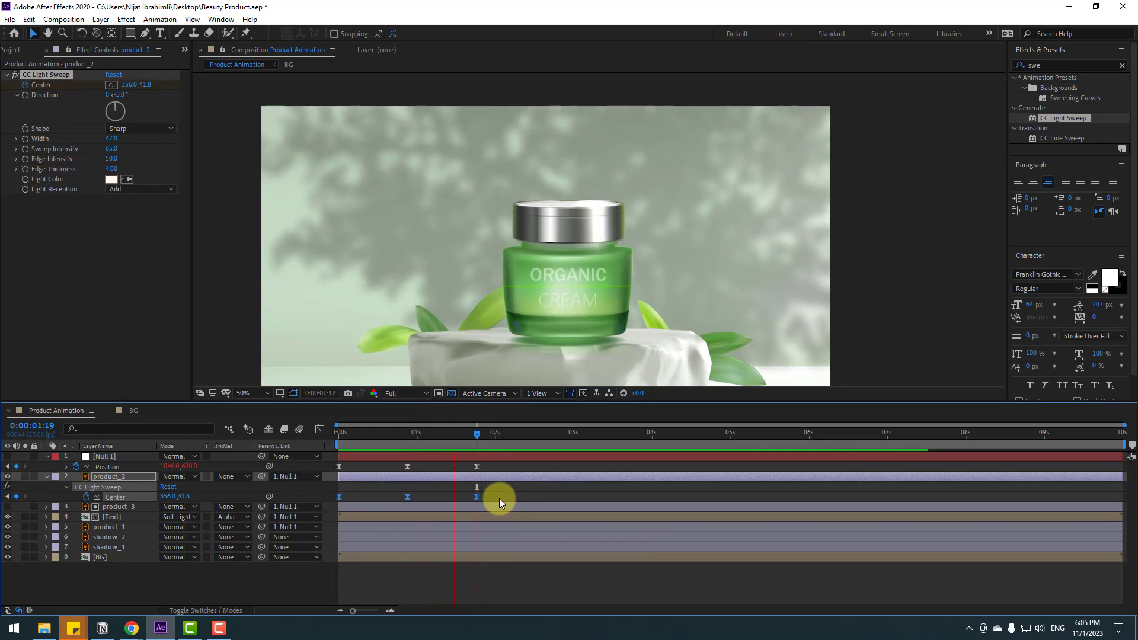
Change the sweep Center keyframe at 0:00:00:22 to 296.0, 39.8 and preview the moving highlight on the lid.
mouse_move(407, 443)
left_mouse_down()
mouse_move(344, 437)
mouse_move(406, 439)
left_mouse_up()
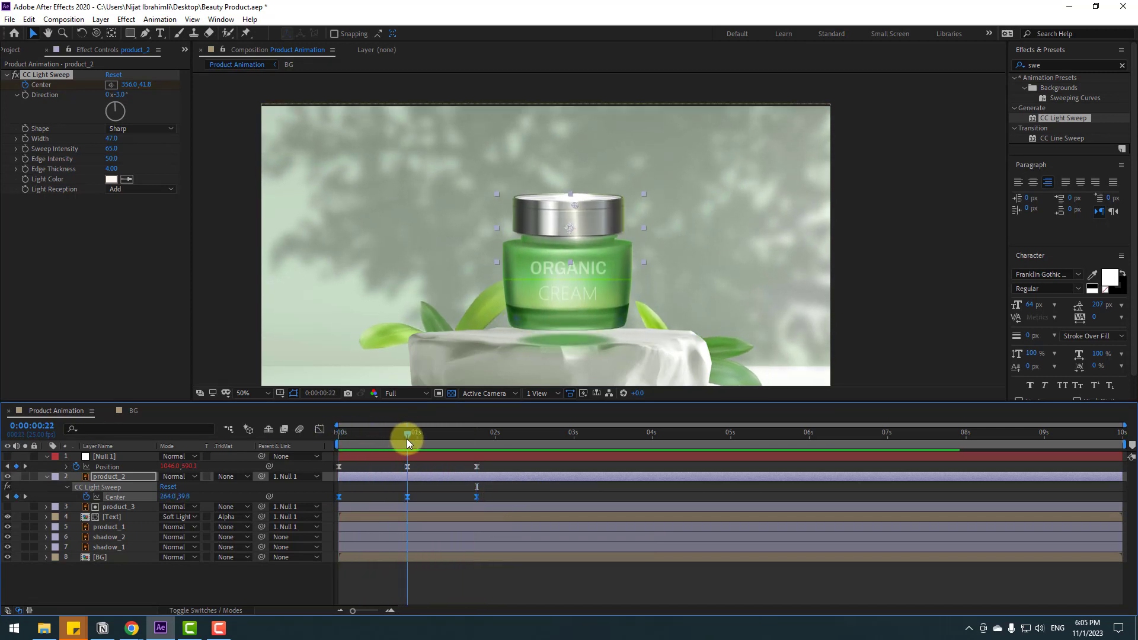
left_click(408, 498)
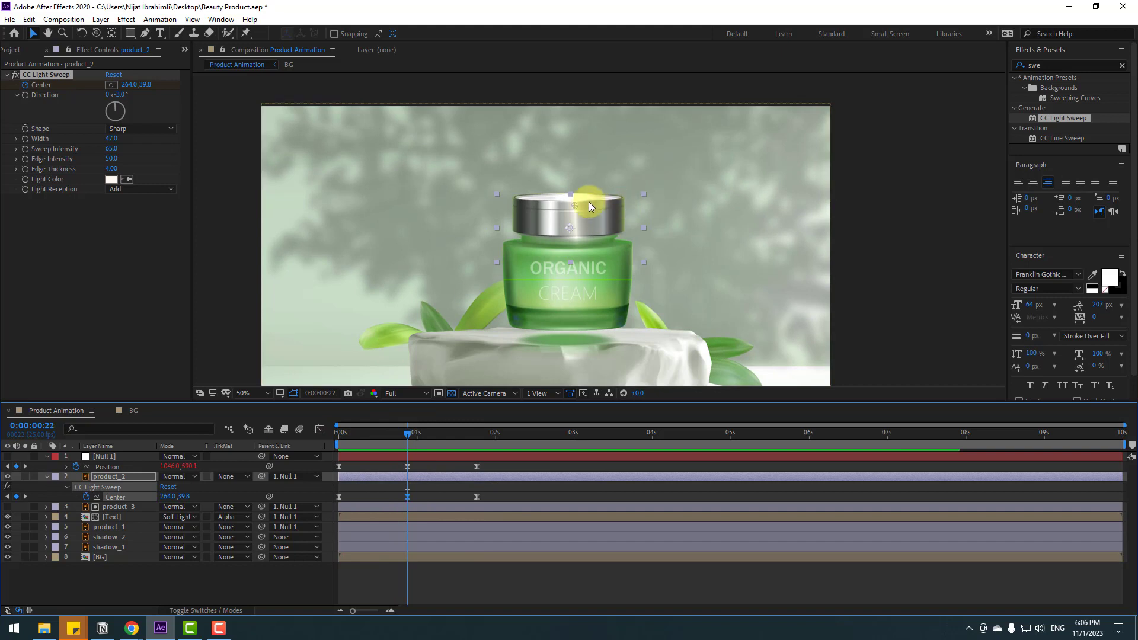
key("space")
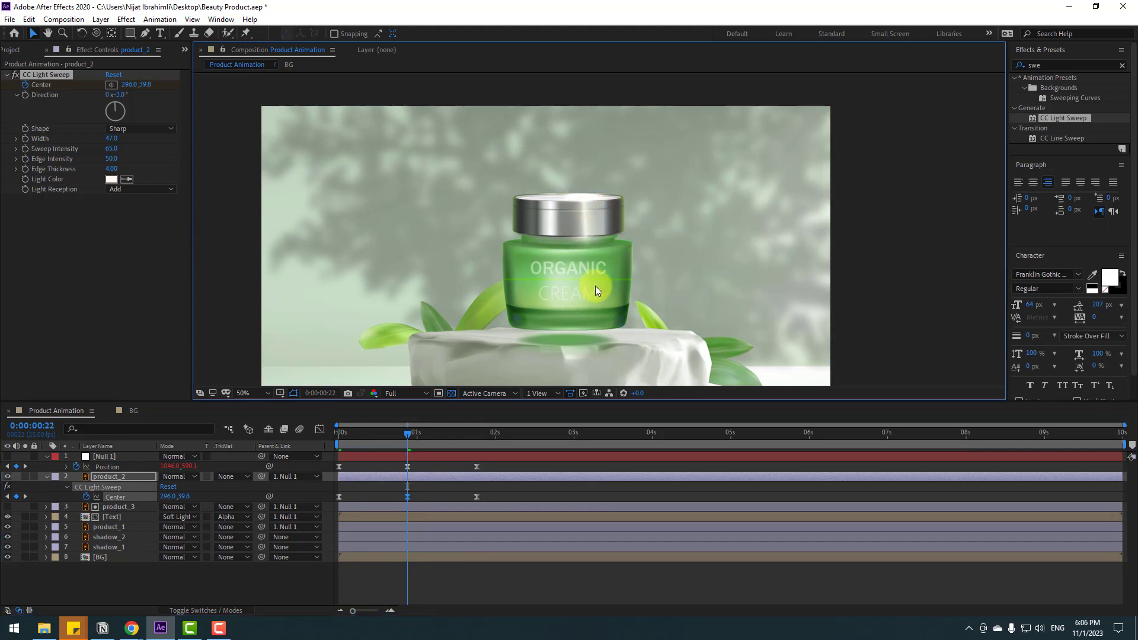
key("comma")
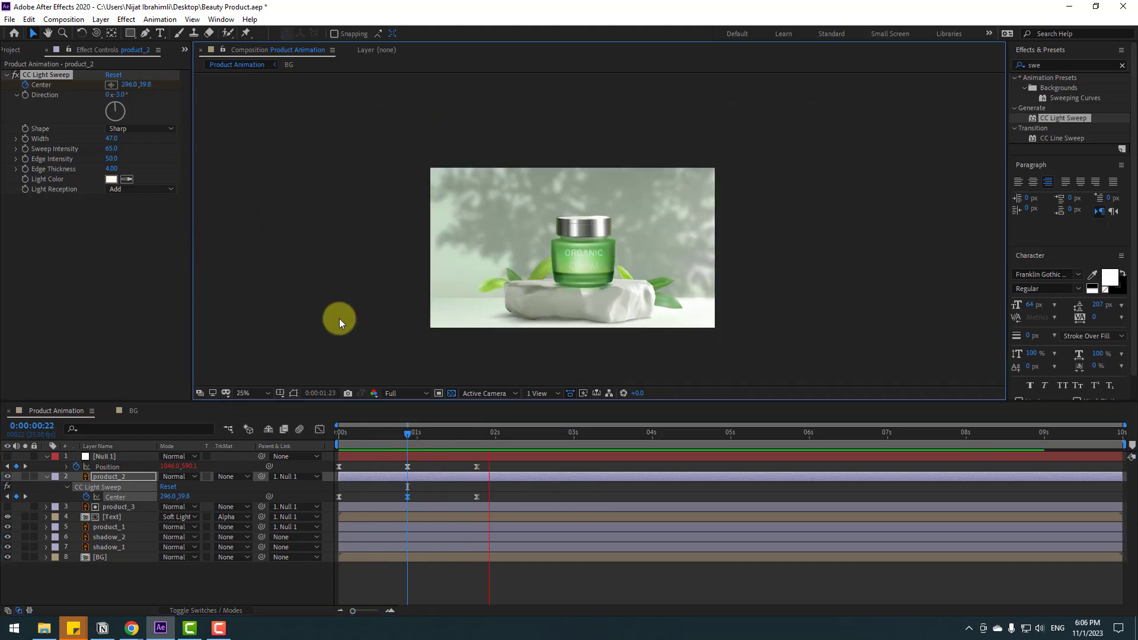
left_click(511, 493)
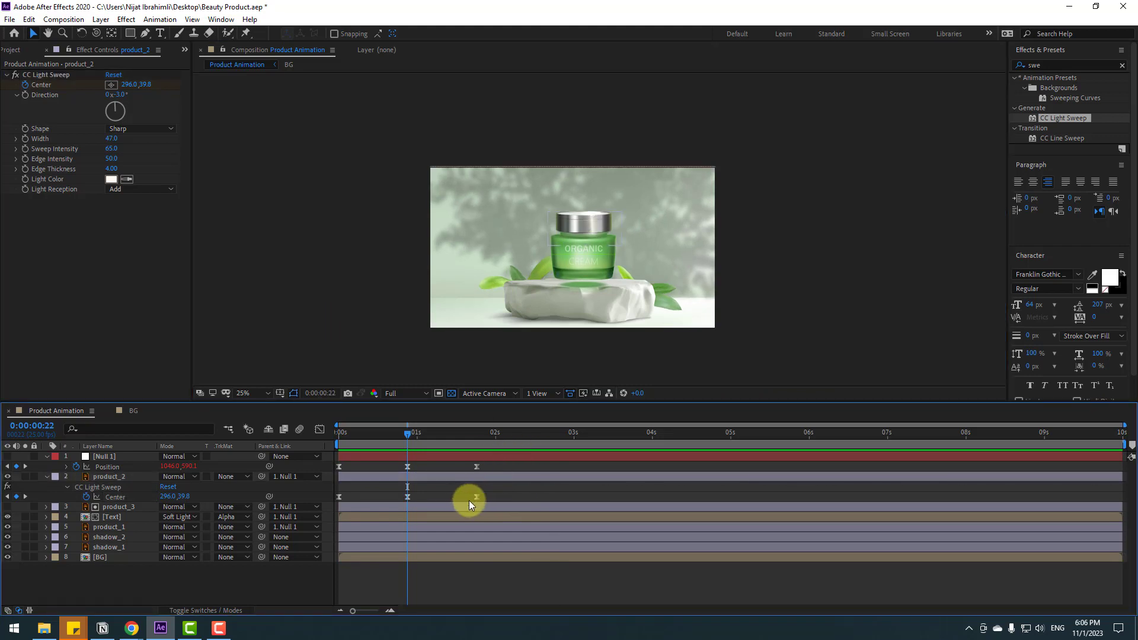
Add the expression loopOutDuration(type = "cycle", duration = 0) to the sweep Center and preview the looping animation with the composition fitted to view.
left_click(86, 497, "alt")
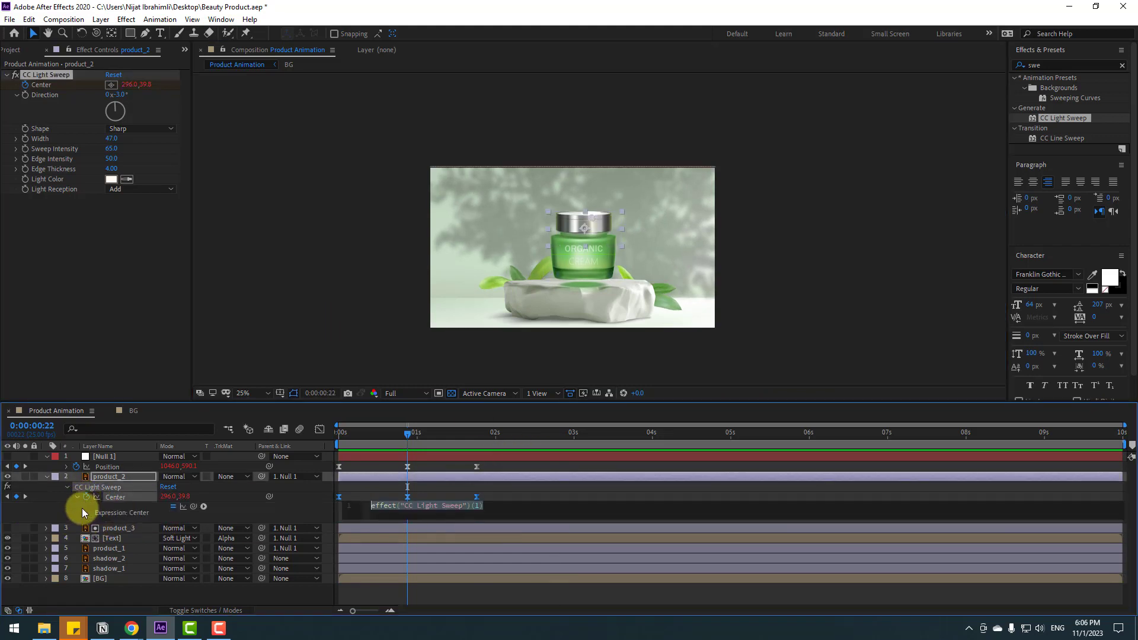
left_click(204, 507)
mouse_move(289, 435)
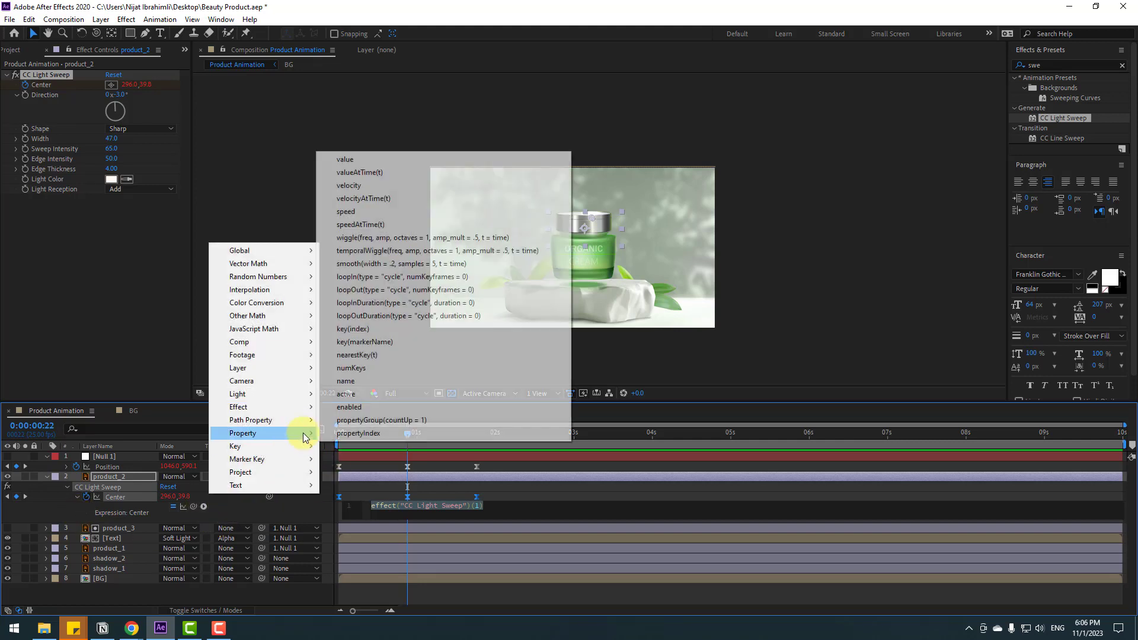
left_click(432, 335)
left_click(431, 414)
key("space")
left_click(249, 393)
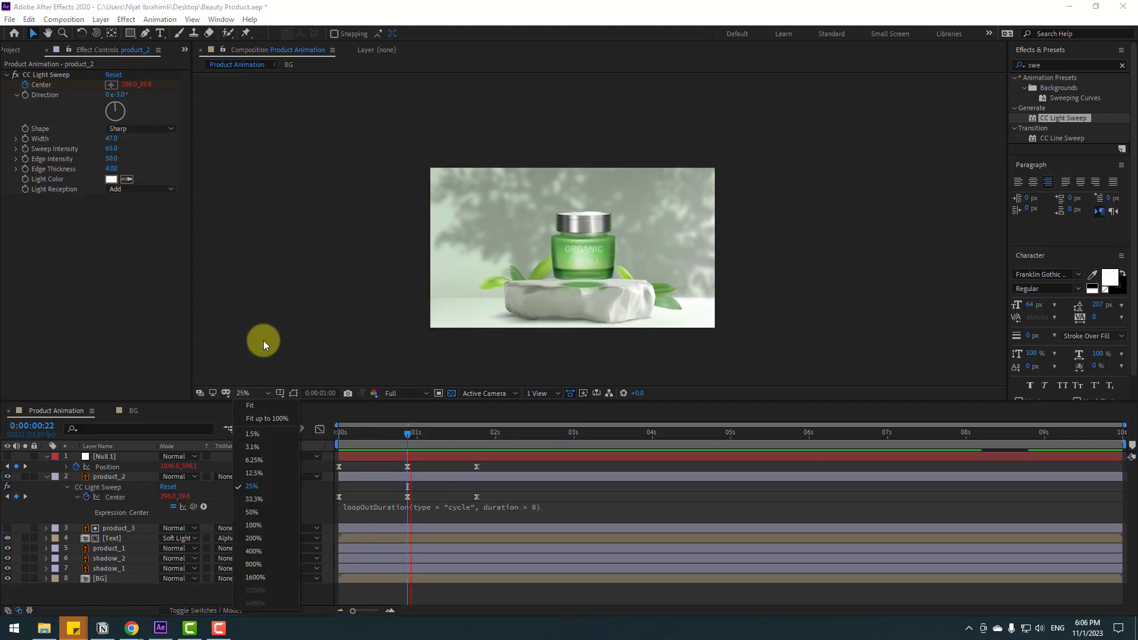
left_click(253, 407)
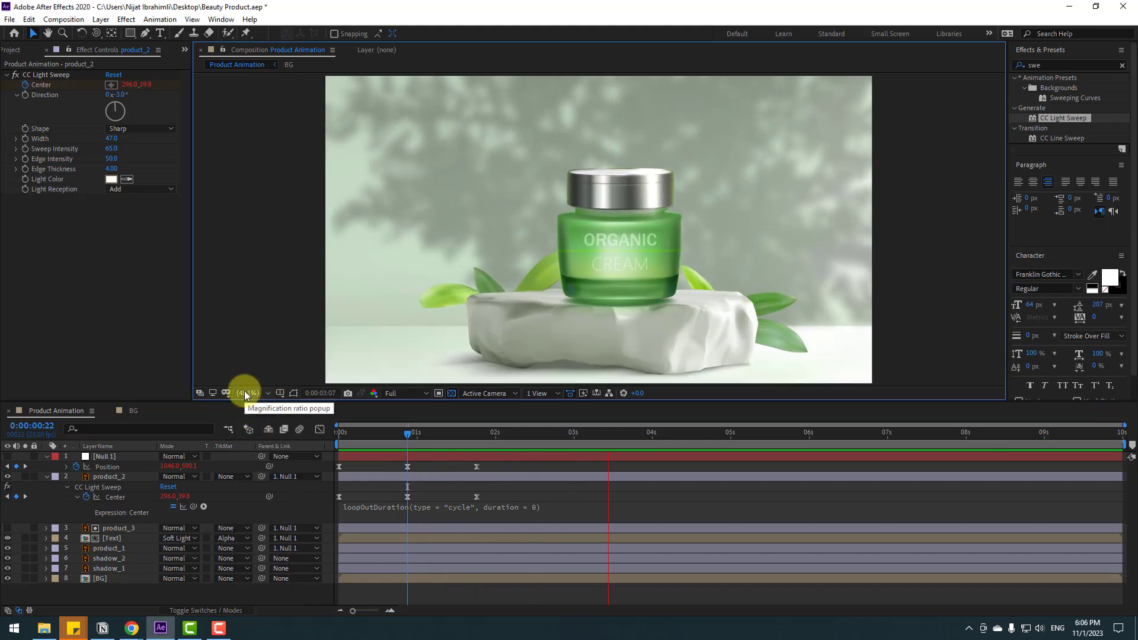